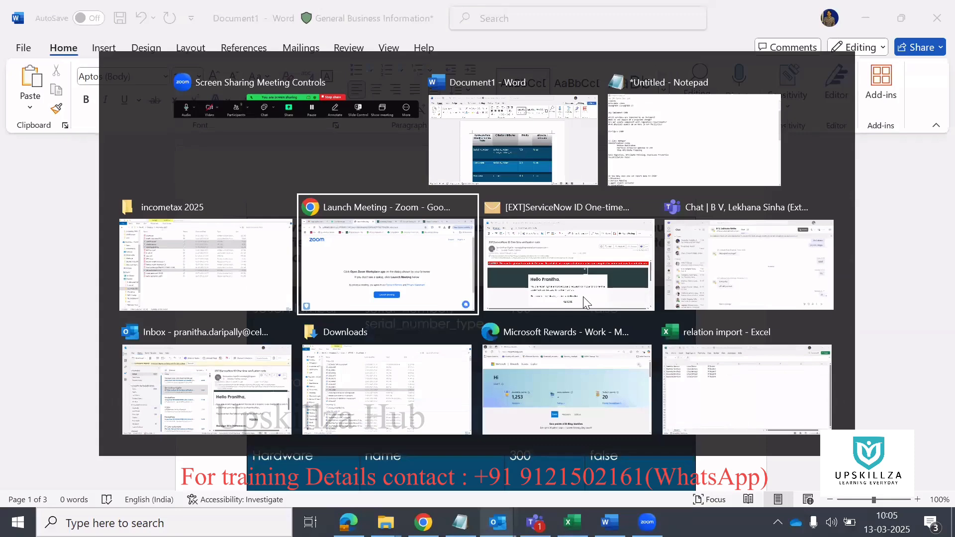
Step: Switch to the ServiceNow instance in Chrome, consulting the CMDB configuration notes in Notepad along the way
key(alt+Tab)
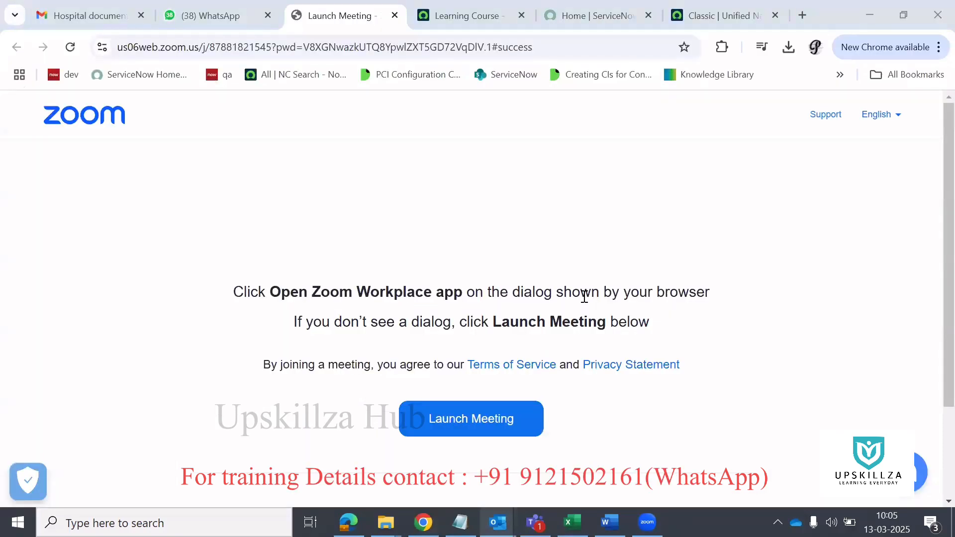
click(677, 6)
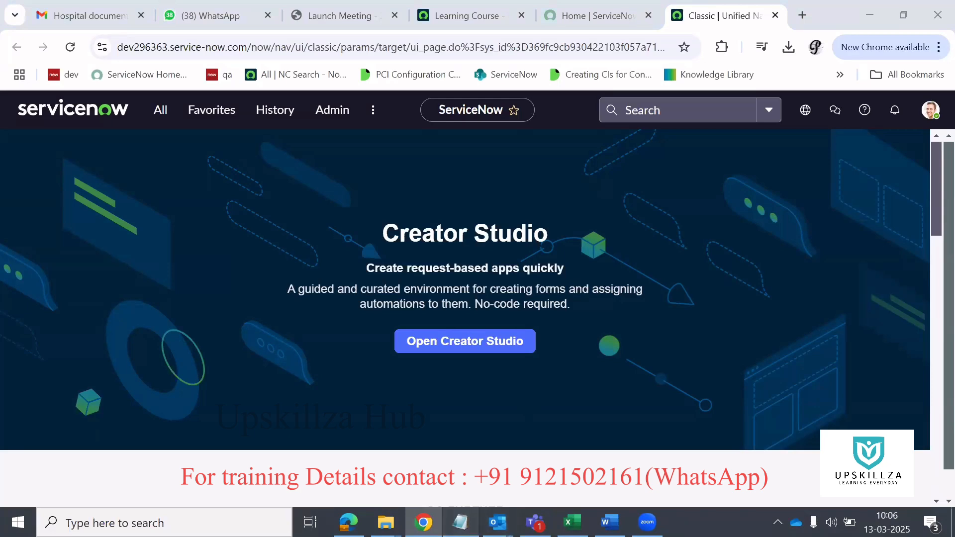
click(460, 523)
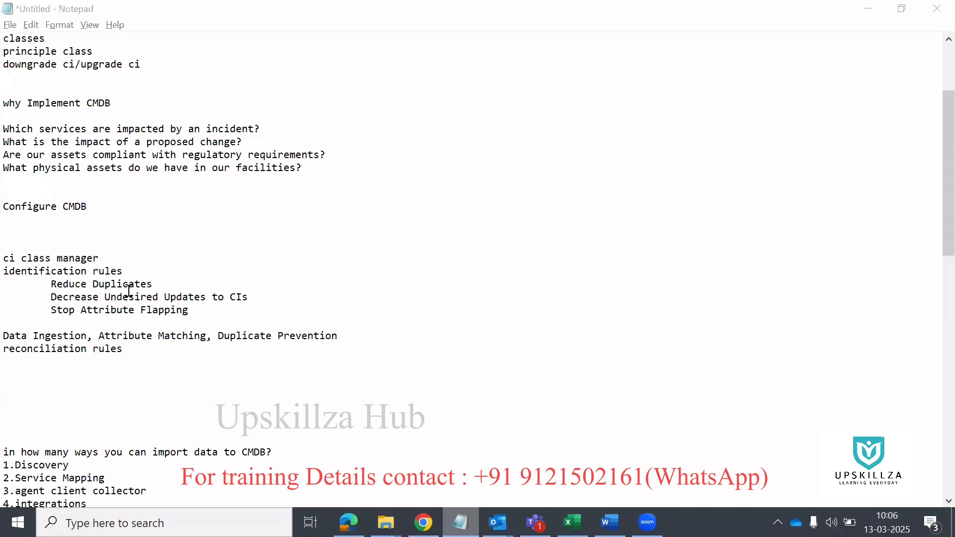
key(alt+Tab)
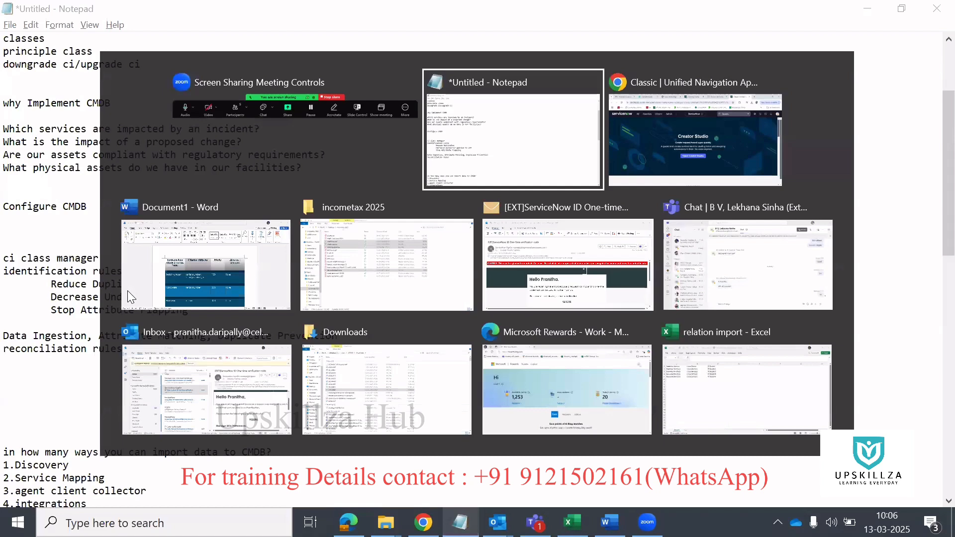
key(Tab)
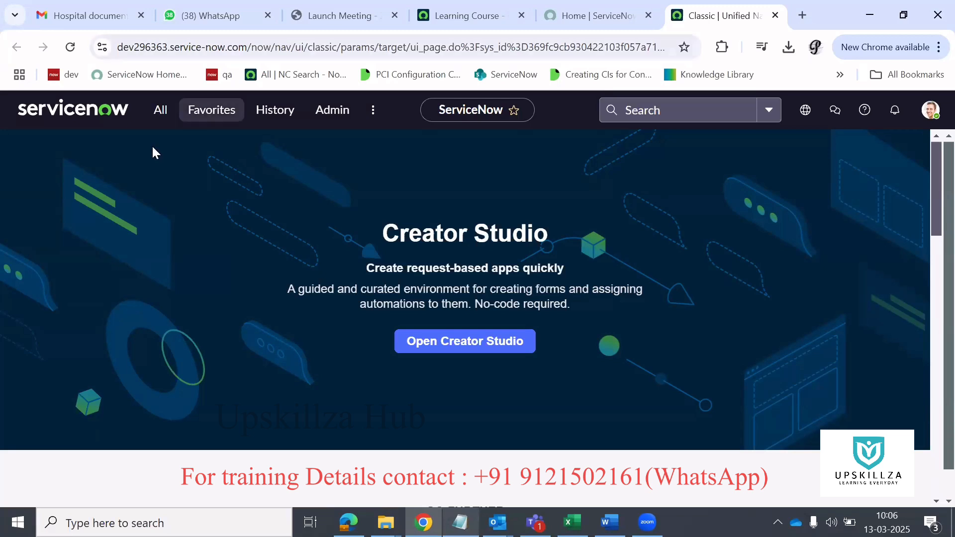
Step: Find the CI Identifiers module by filtering the navigator for "ci iden" and open it in a new browser tab
click(155, 113)
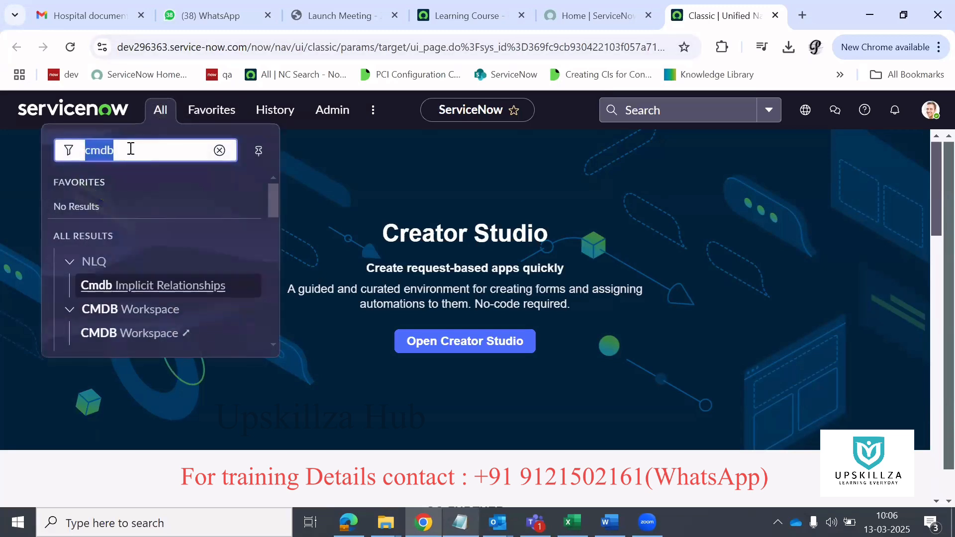
text(ci iden)
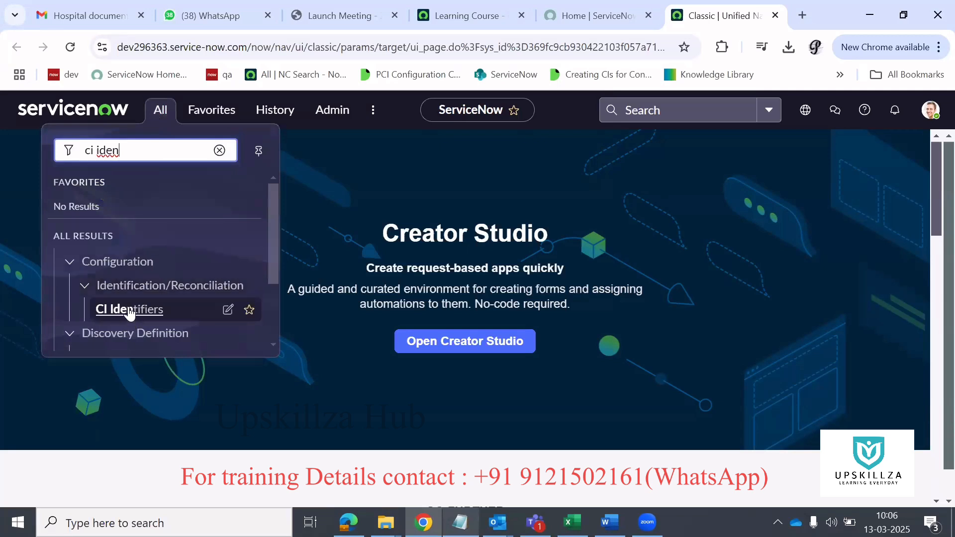
middle_click(129, 308)
Step: Filter the navigator for "ci class mana" and open CI Class Manager in a new browser tab
click(126, 149)
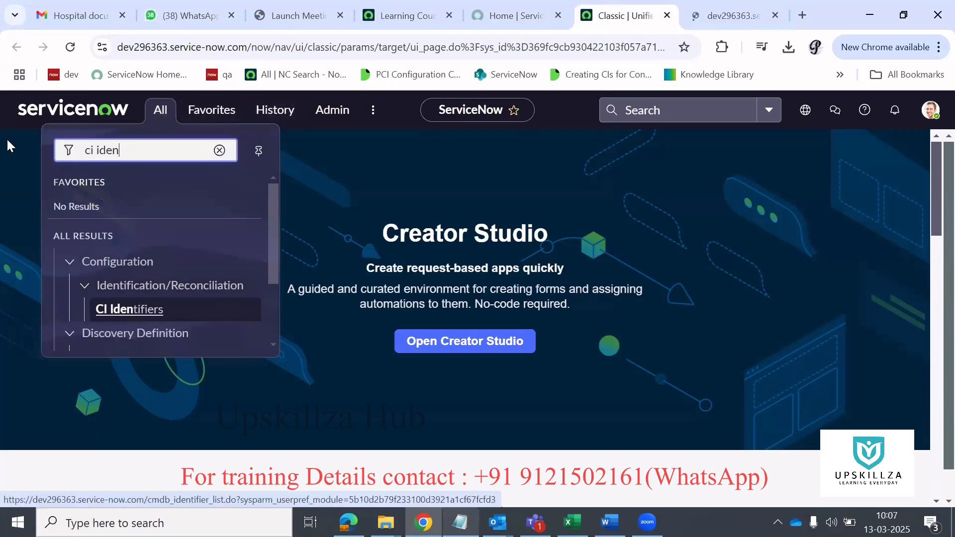
key(ctrl+a)
text(ci class mana)
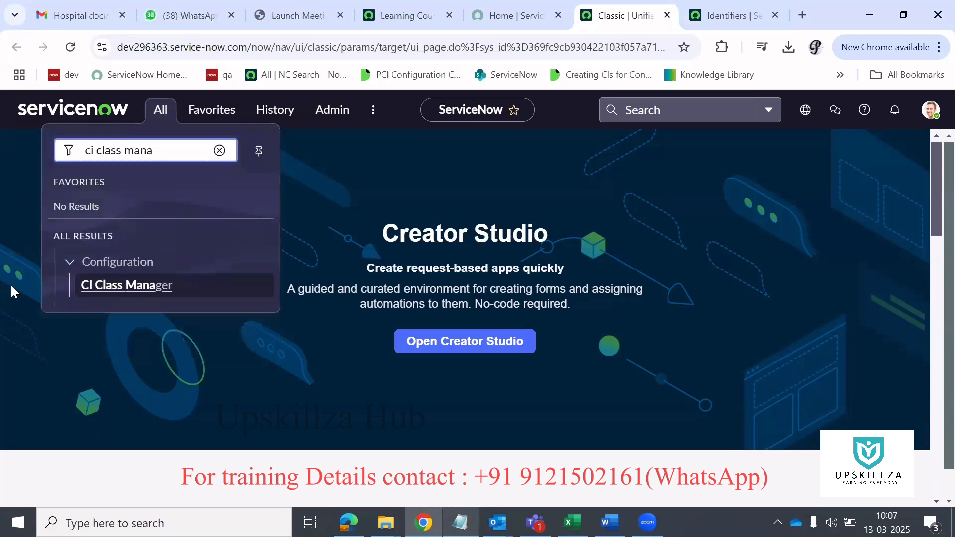
middle_click(145, 290)
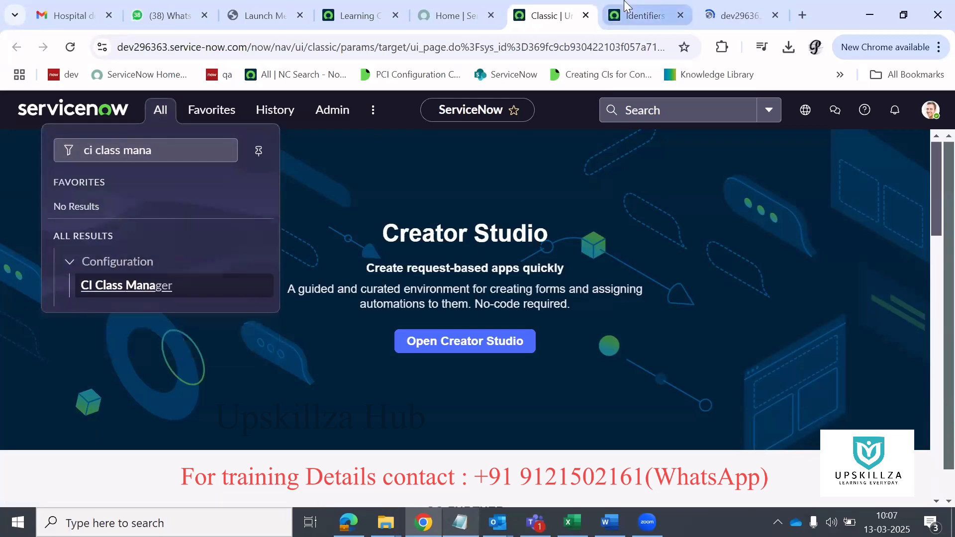
Step: Filter the Identifiers list by name for "*hardware" and open the Hardware Rule in a new browser tab
click(625, 6)
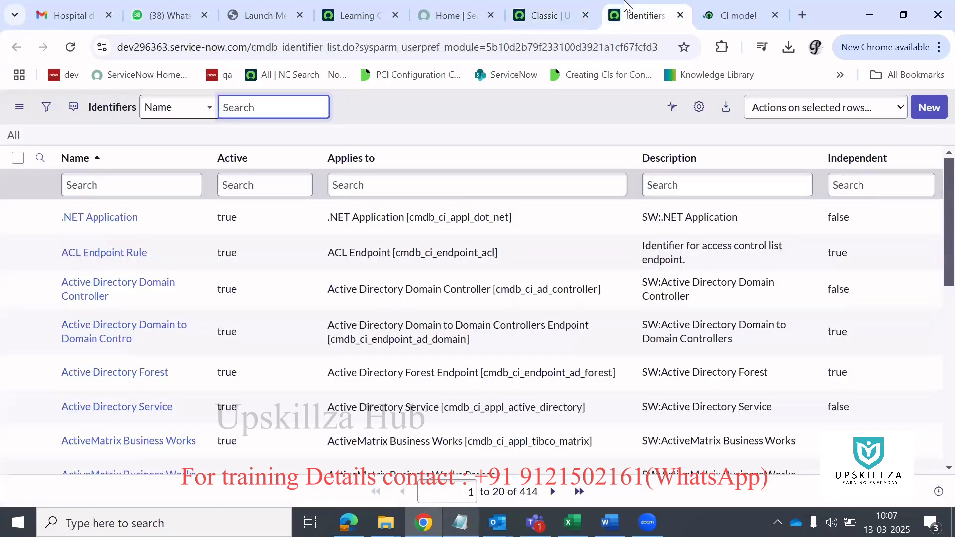
click(119, 185)
text(*hardware)
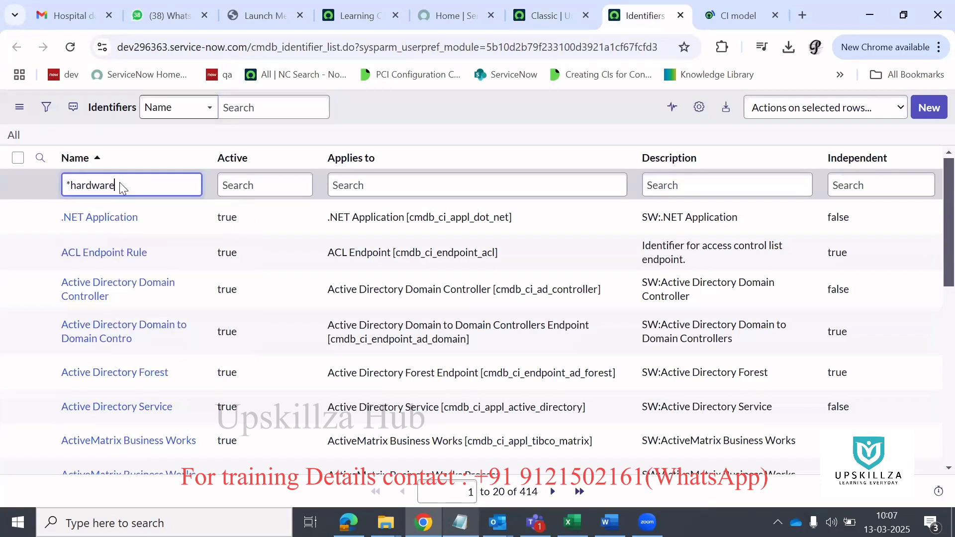
key(Return)
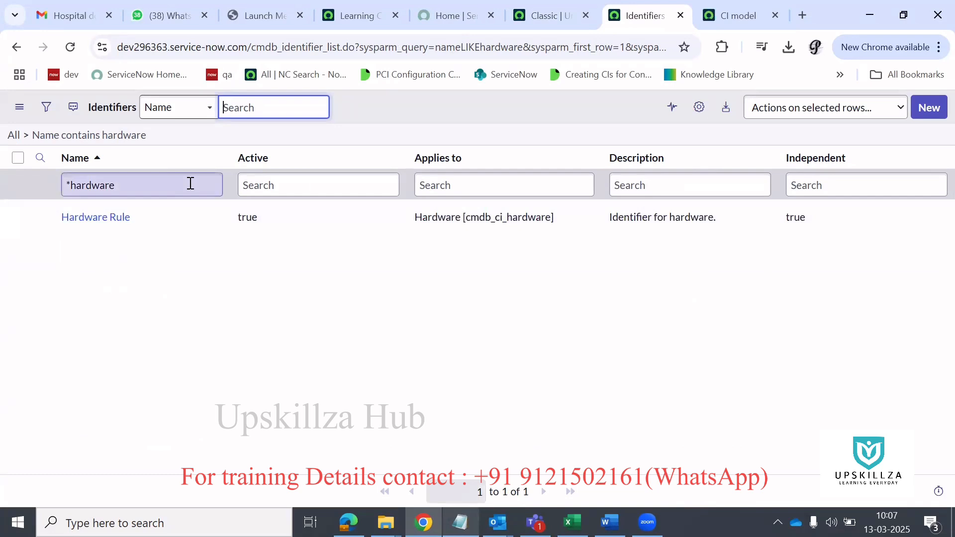
middle_click(110, 219)
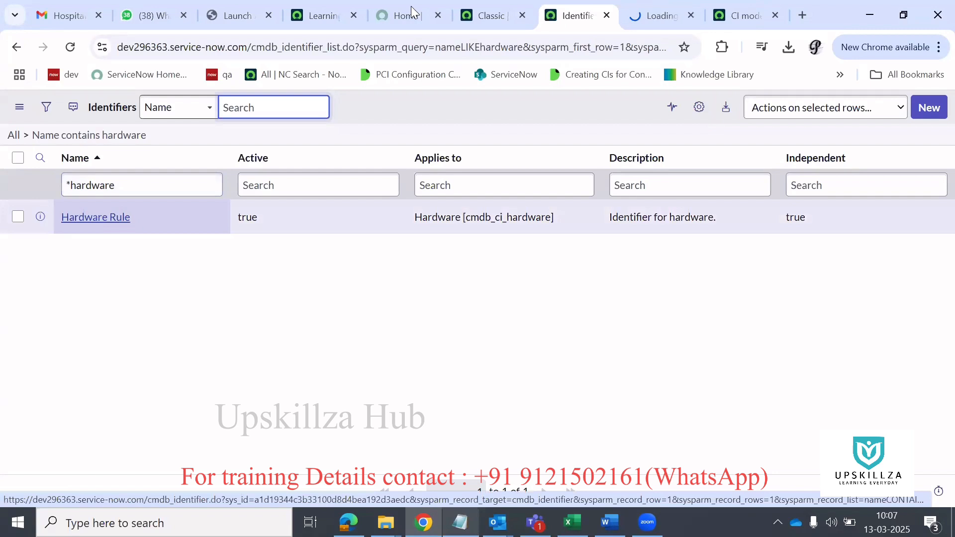
Step: Review the table the Hardware Rule applies to and the identifier entries in its record
click(689, 7)
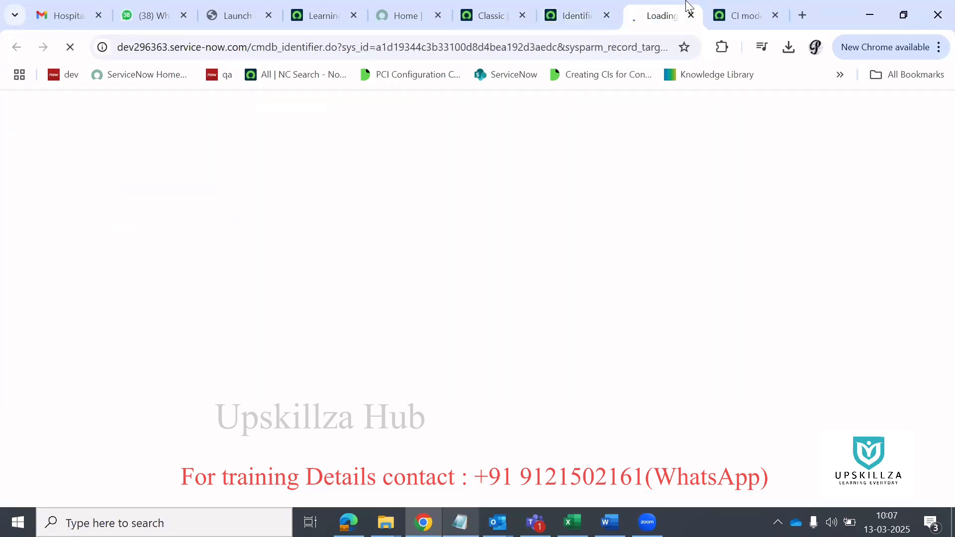
click(577, 7)
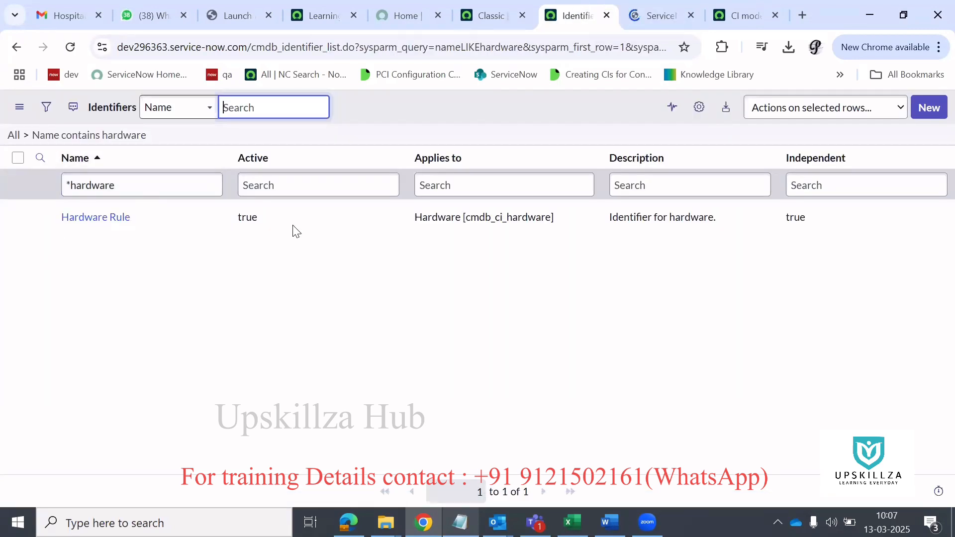
drag(551, 218, 473, 221)
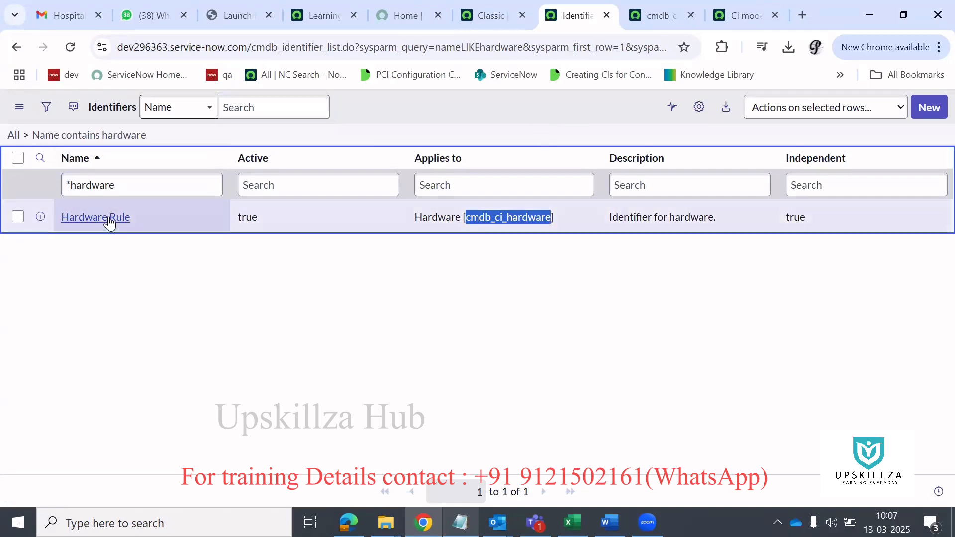
click(685, 9)
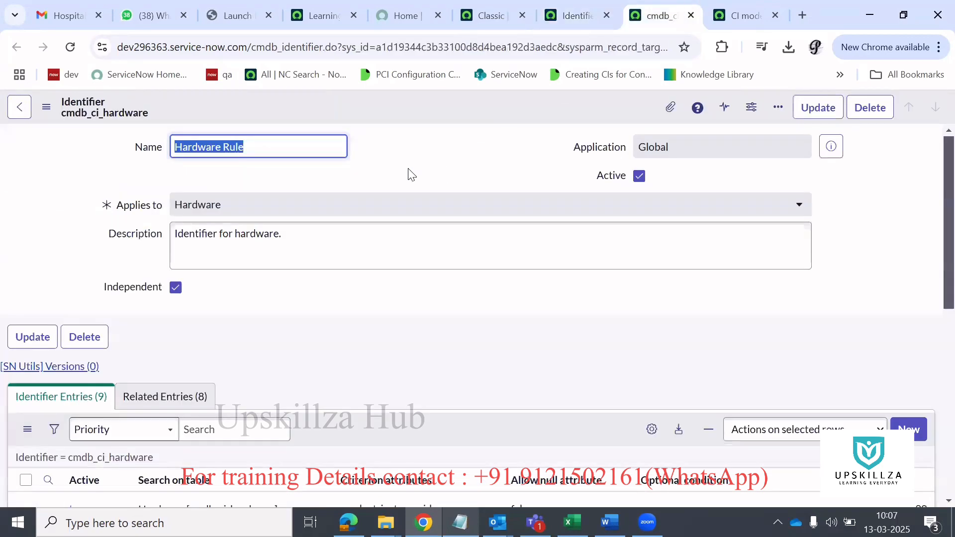
scroll(315, 242, down, 4)
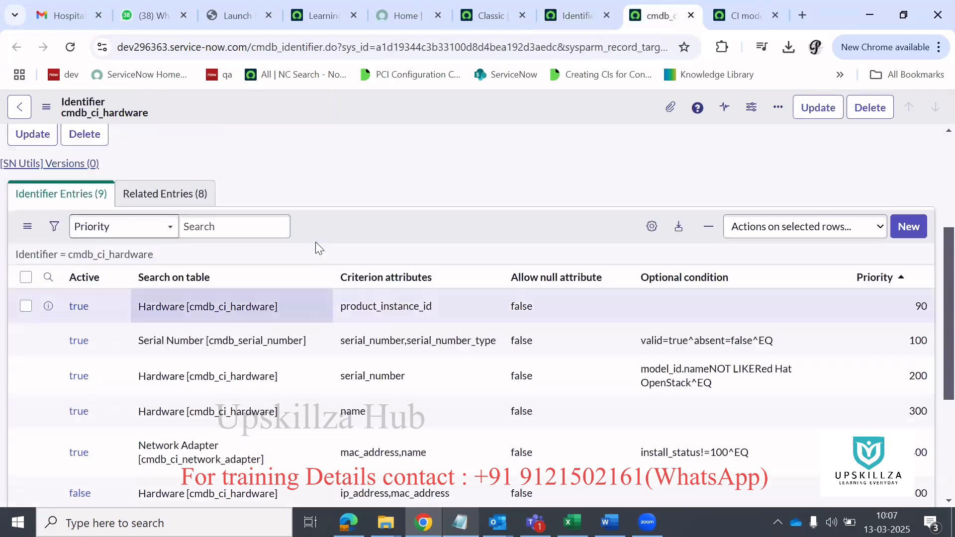
scroll(219, 396, down, 3)
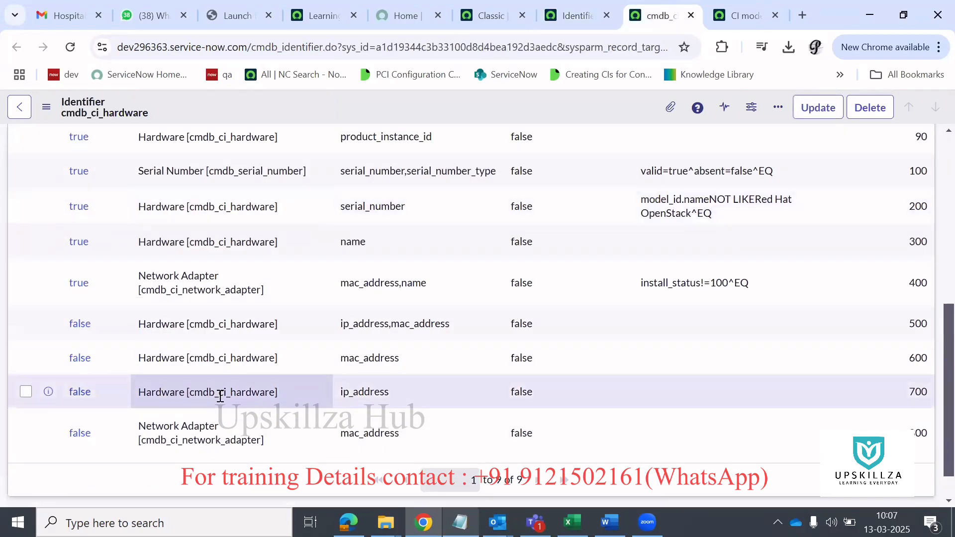
scroll(145, 187, up, 5)
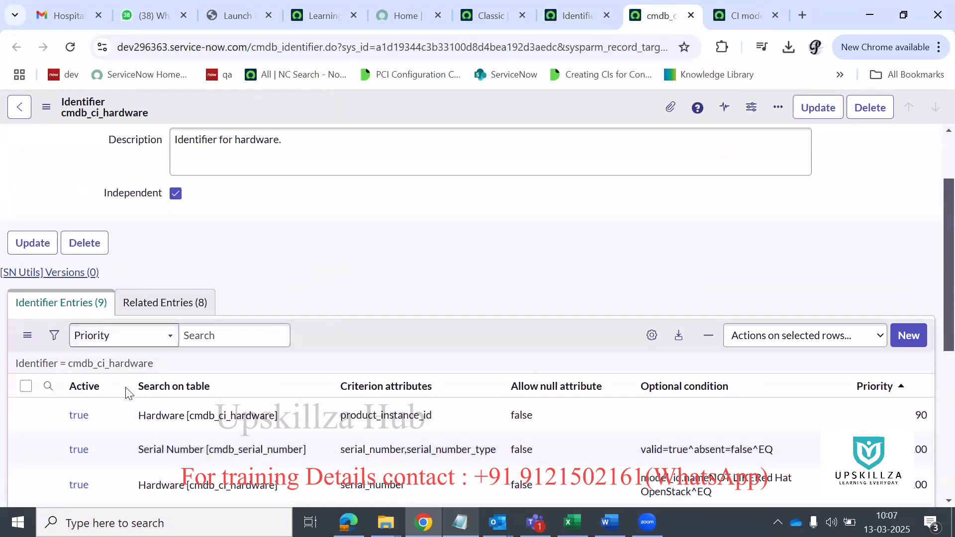
scroll(126, 391, down, 5)
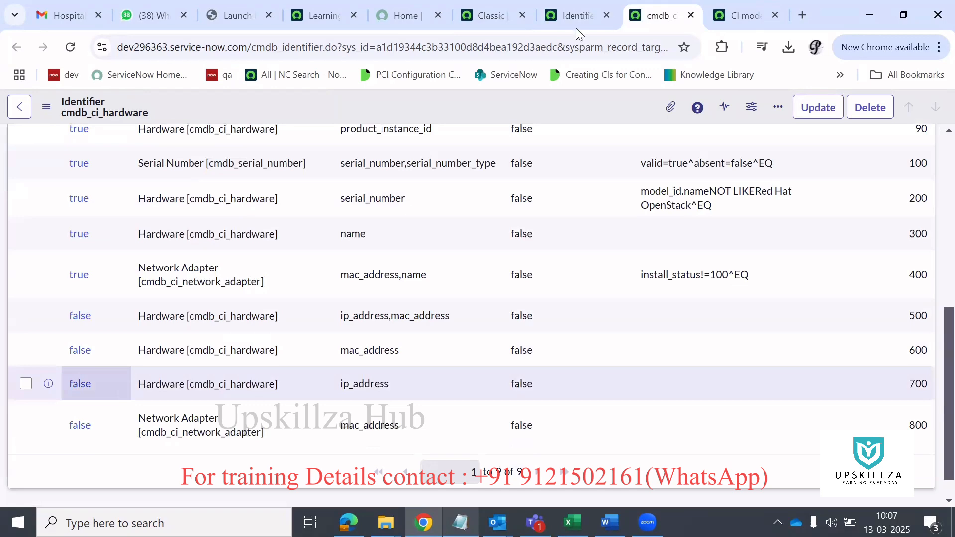
Step: In CI Class Manager, search the class hierarchy for "hardware" and open the Hardware class
click(576, 15)
click(491, 6)
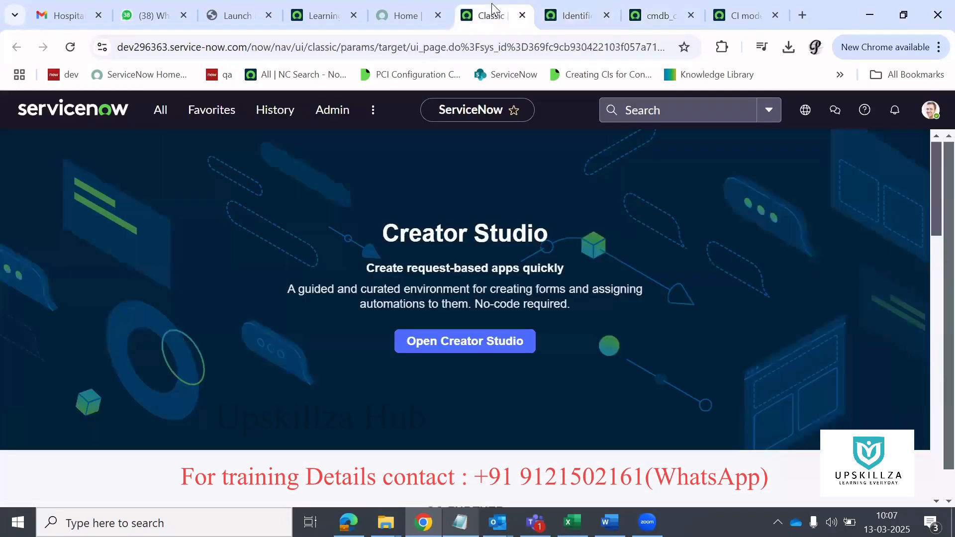
click(743, 9)
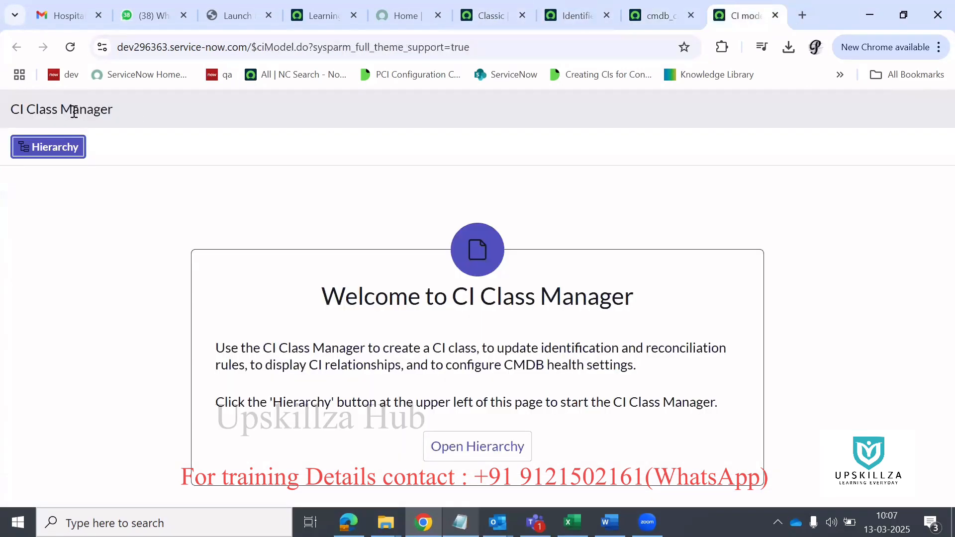
click(74, 144)
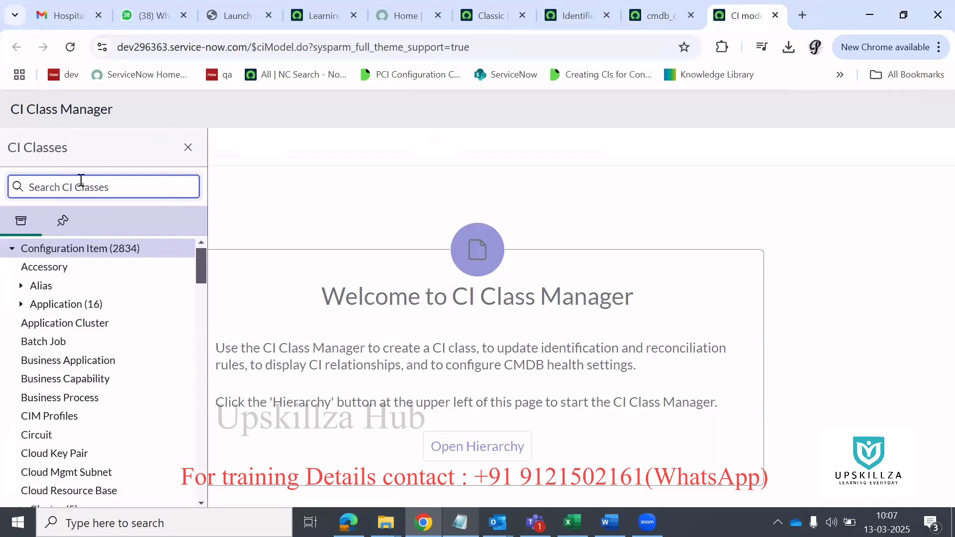
text(hardware)
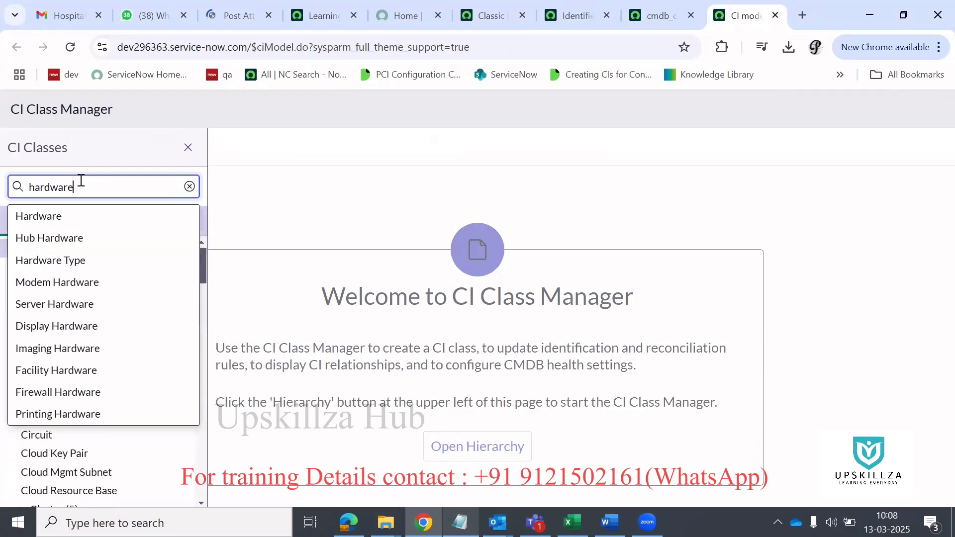
click(85, 218)
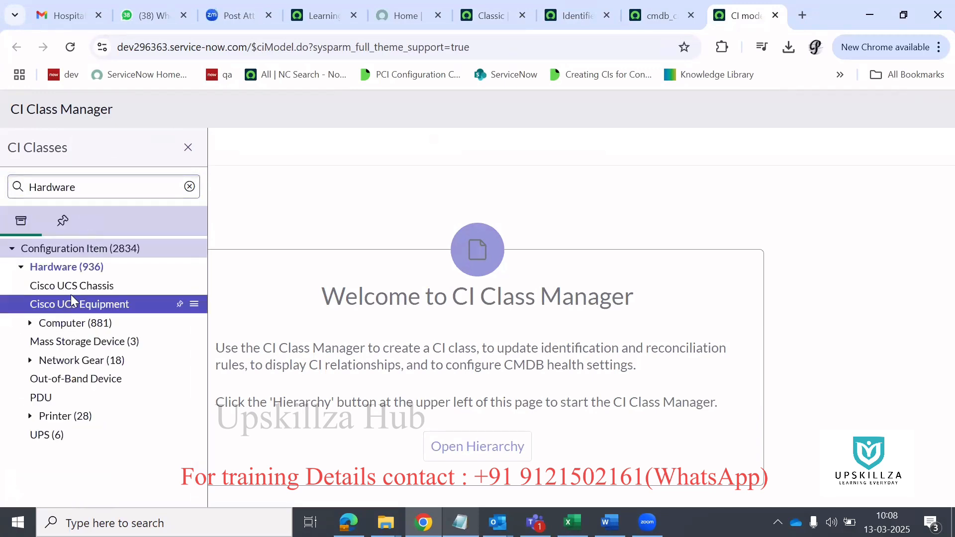
click(72, 267)
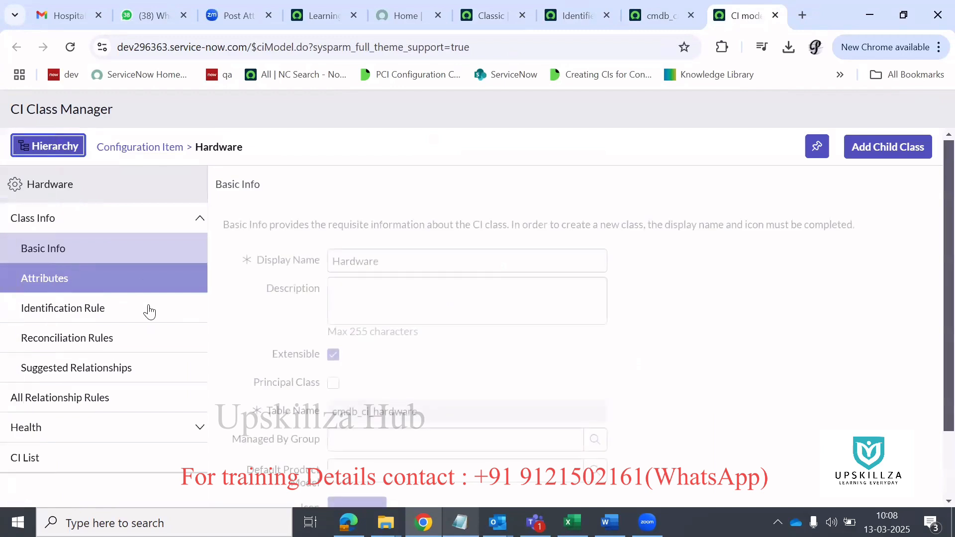
Step: Open the Hardware class's identification rule and examine its name and the attributes and priorities of its identifier entries
click(121, 311)
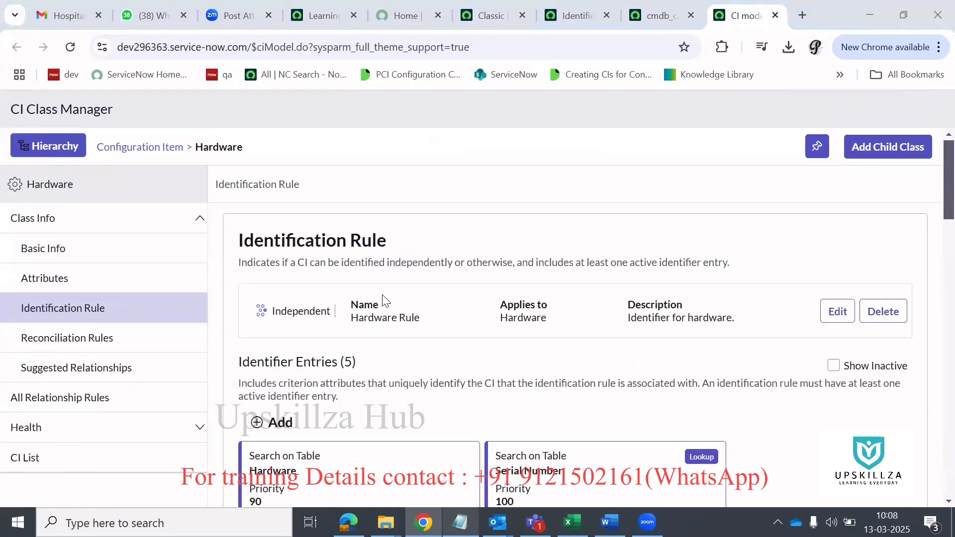
scroll(383, 300, down, 7)
scroll(383, 300, up, 2)
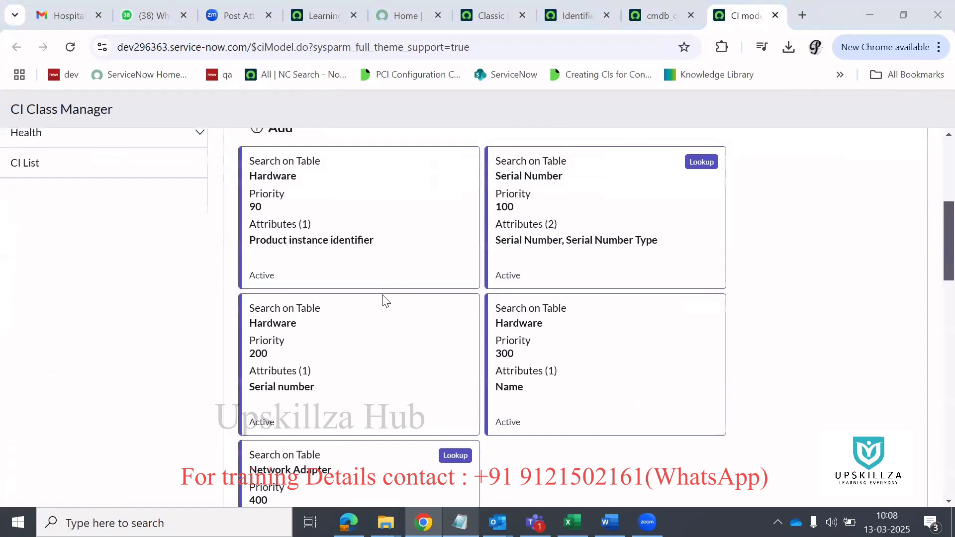
scroll(383, 300, up, 1)
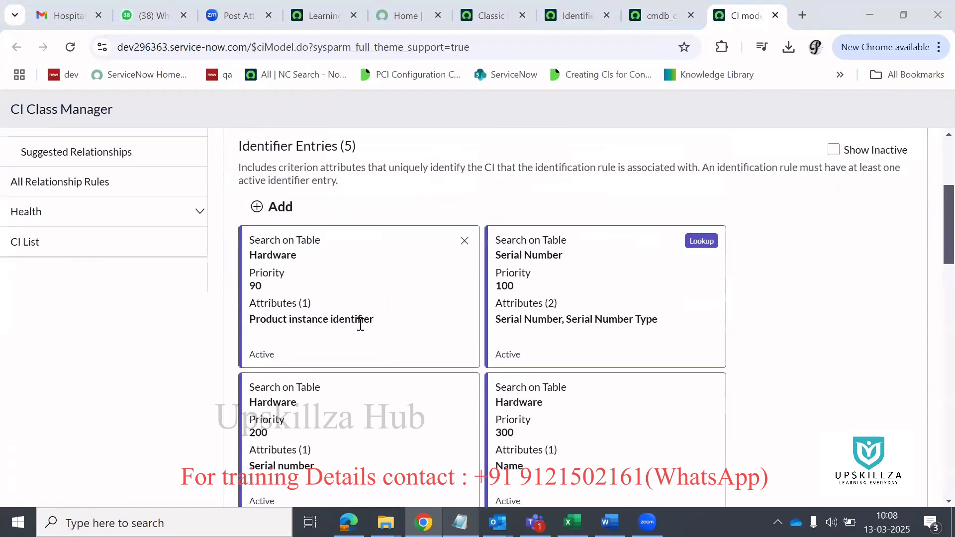
scroll(361, 324, up, 4)
scroll(361, 324, down, 3)
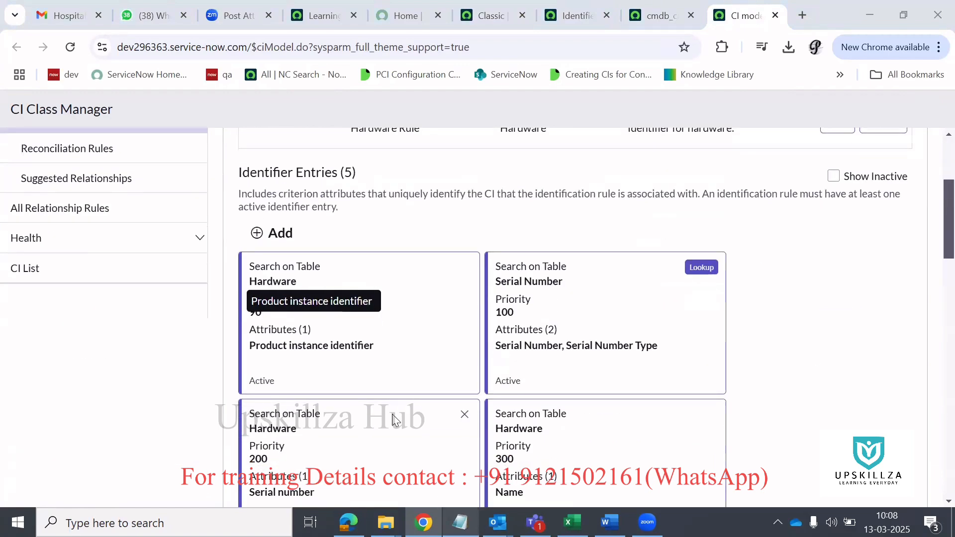
scroll(393, 420, down, 2)
scroll(392, 402, up, 5)
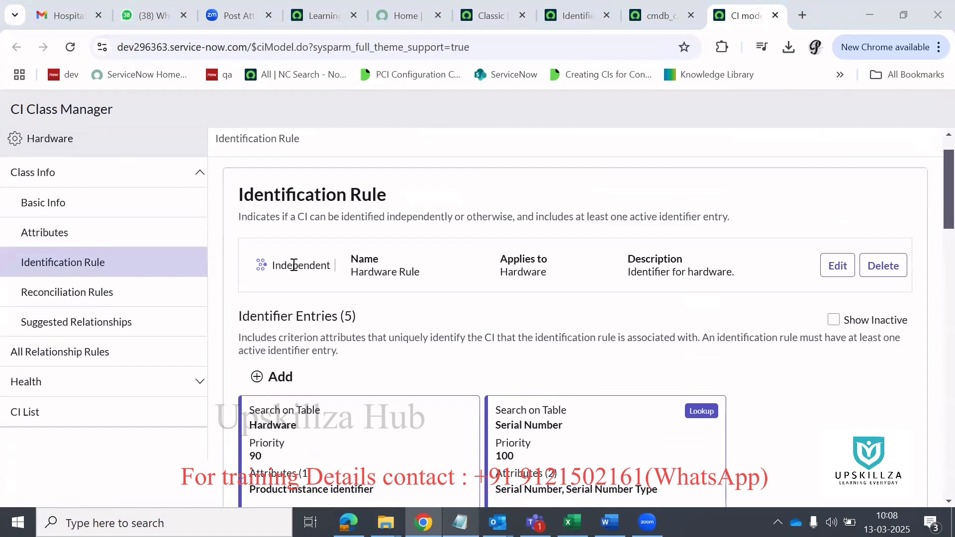
drag(422, 274, 346, 275)
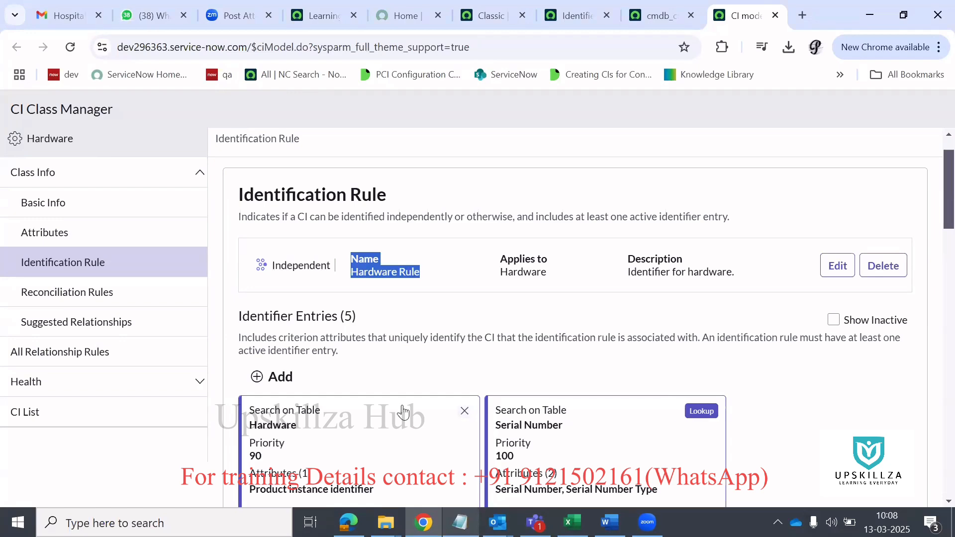
scroll(403, 413, down, 3)
scroll(403, 413, up, 3)
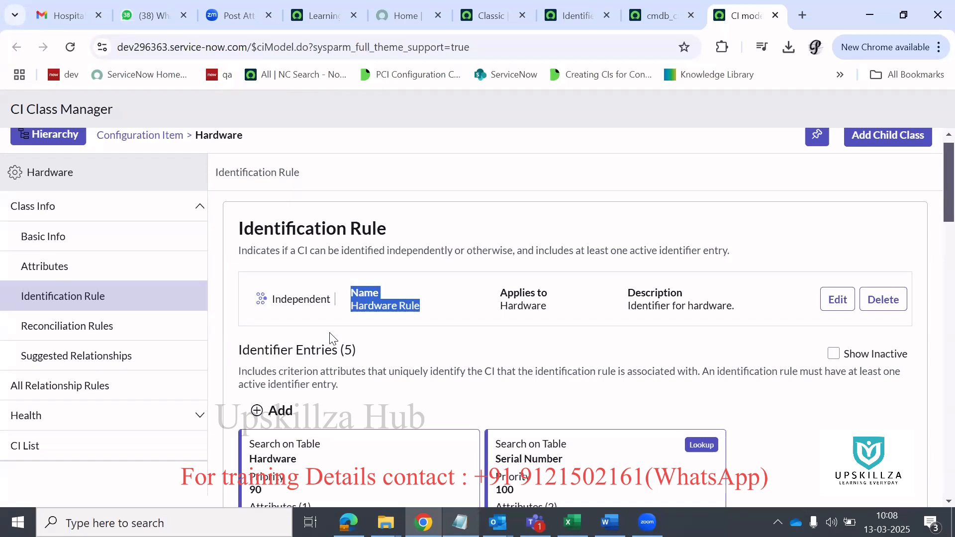
Step: Return to the Identifiers list and filter it by name for "*windows"
scroll(214, 329, up, 1)
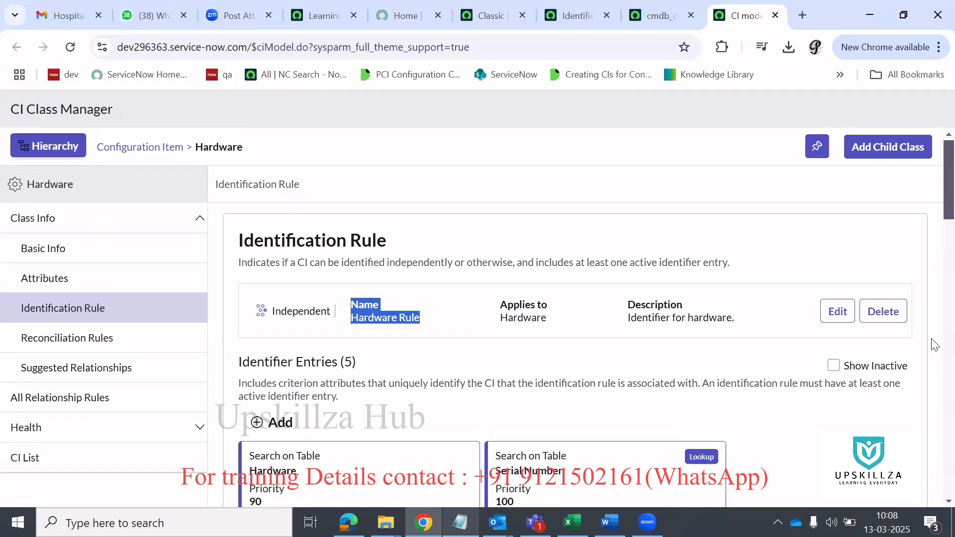
click(658, 6)
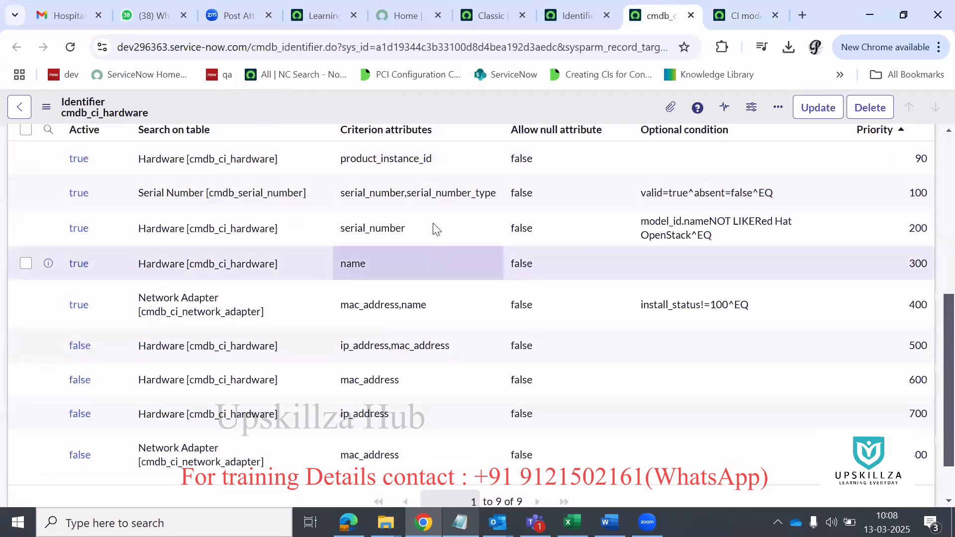
scroll(435, 228, up, 10)
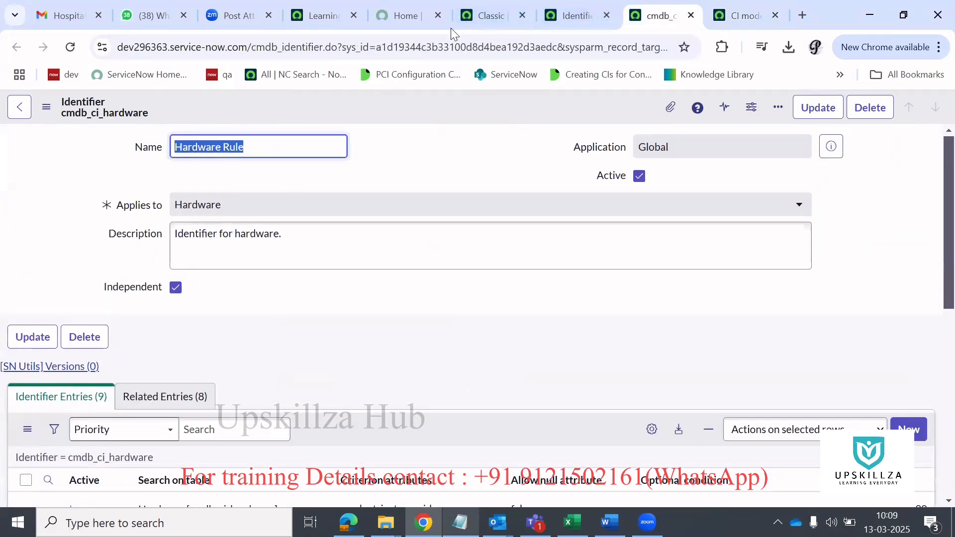
click(597, 6)
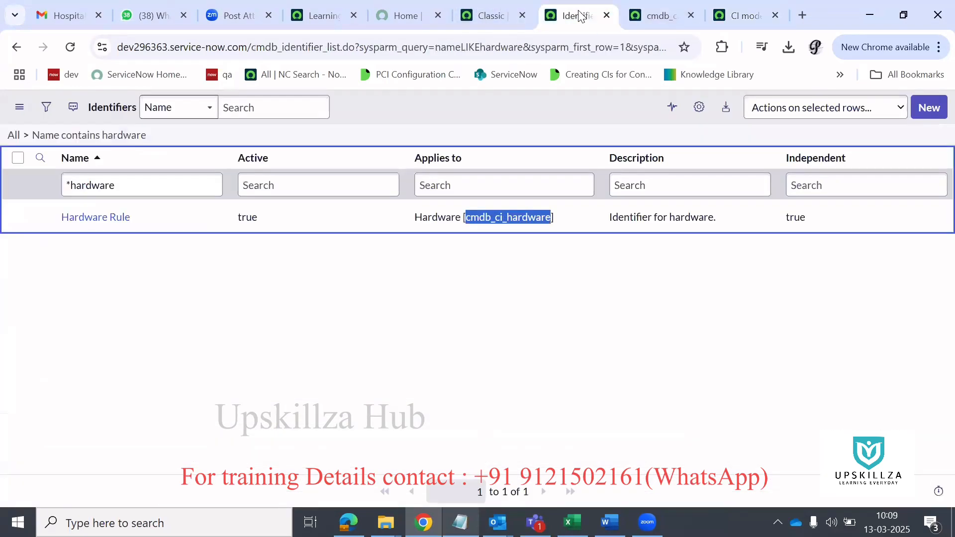
double_click(100, 180)
text(wind)
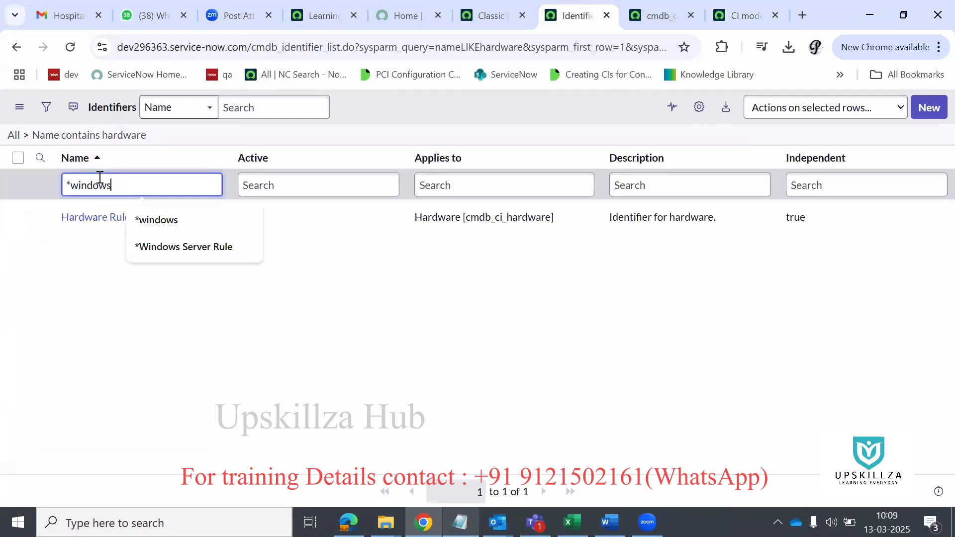
text(ows)
click(193, 219)
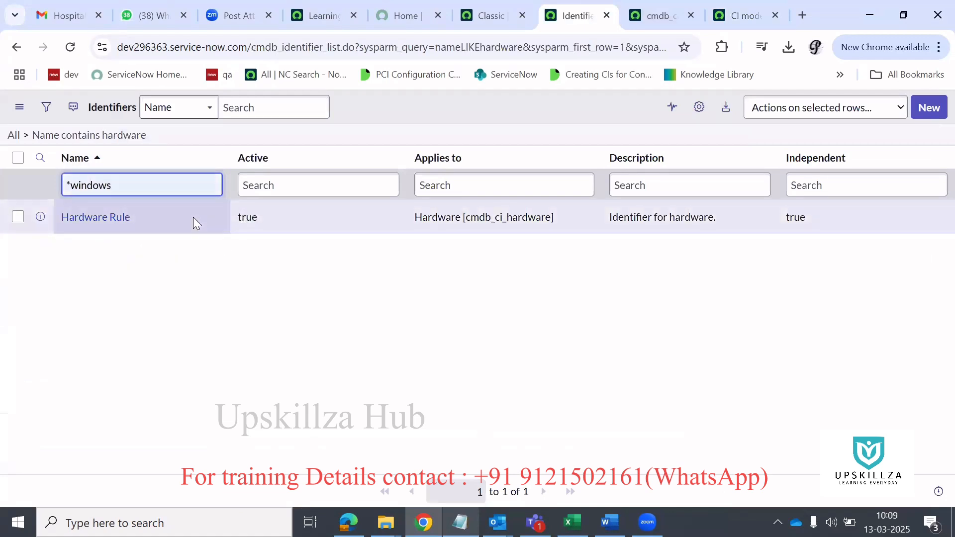
key(Return)
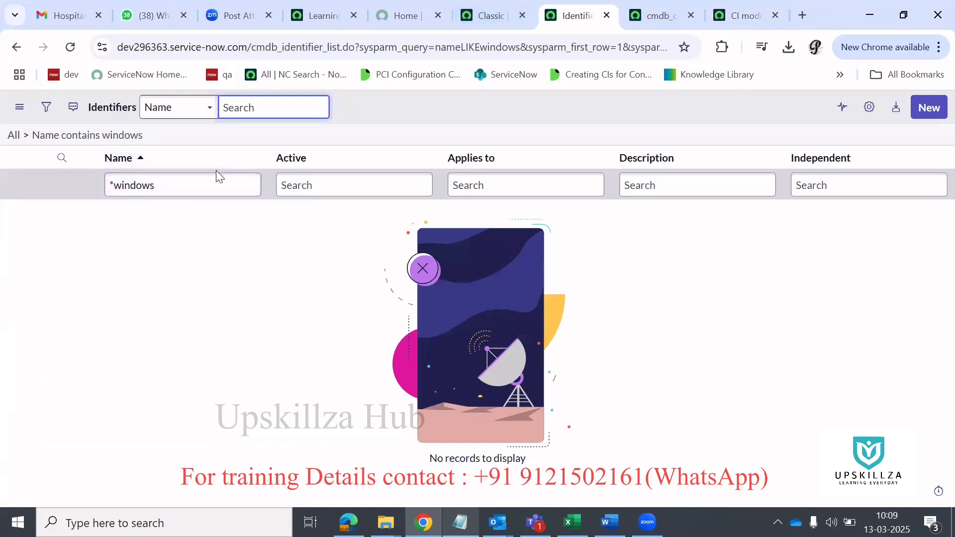
Step: In CI Class Manager, search the class hierarchy for "windows" and open the Windows Server class
click(490, 11)
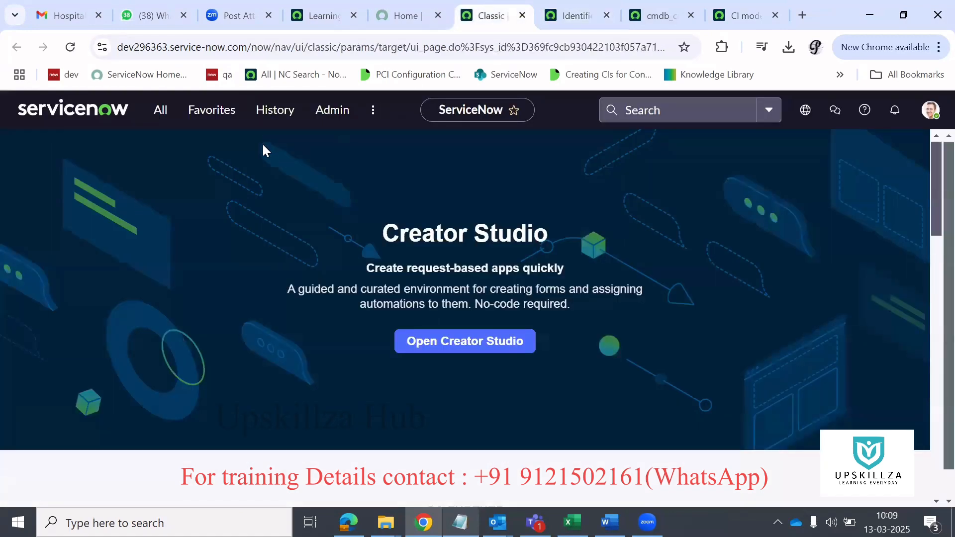
click(659, 12)
click(744, 15)
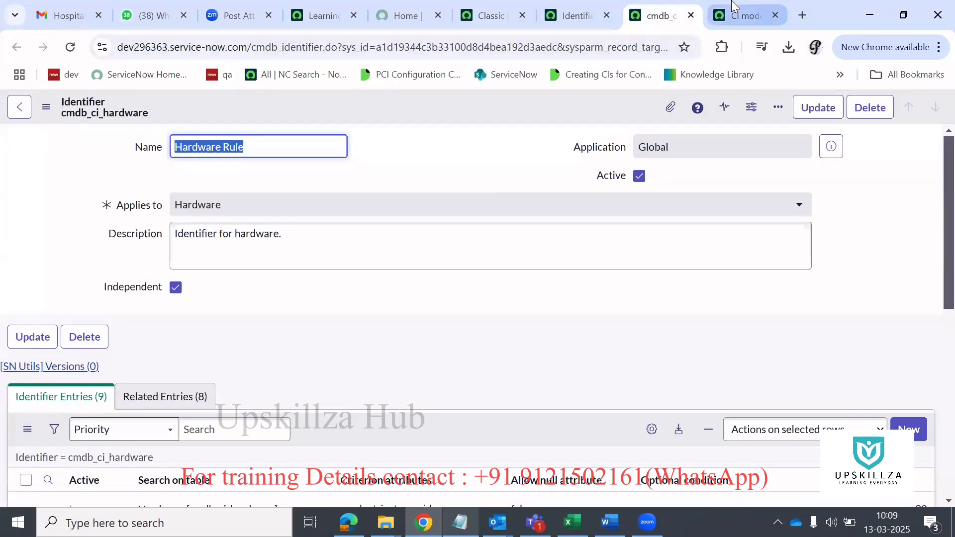
click(492, 10)
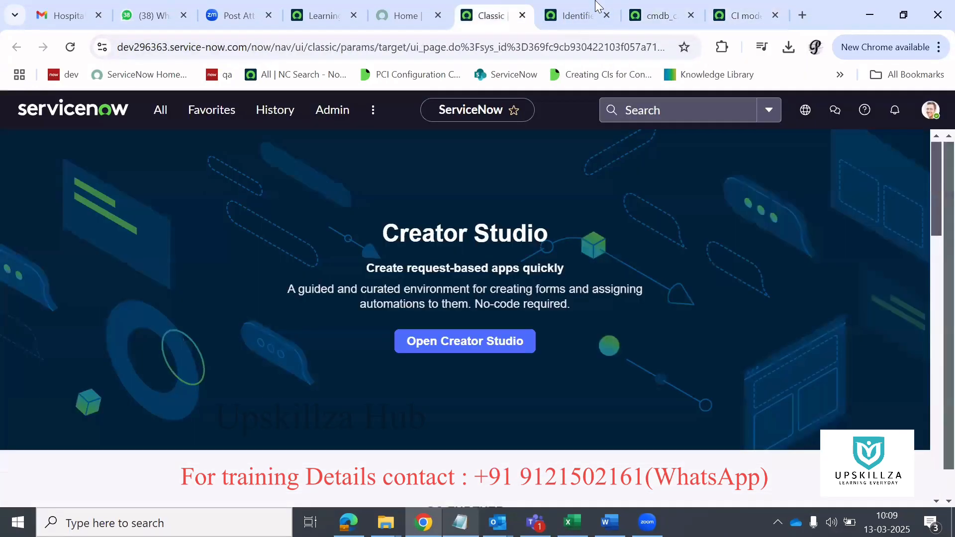
click(661, 7)
click(744, 12)
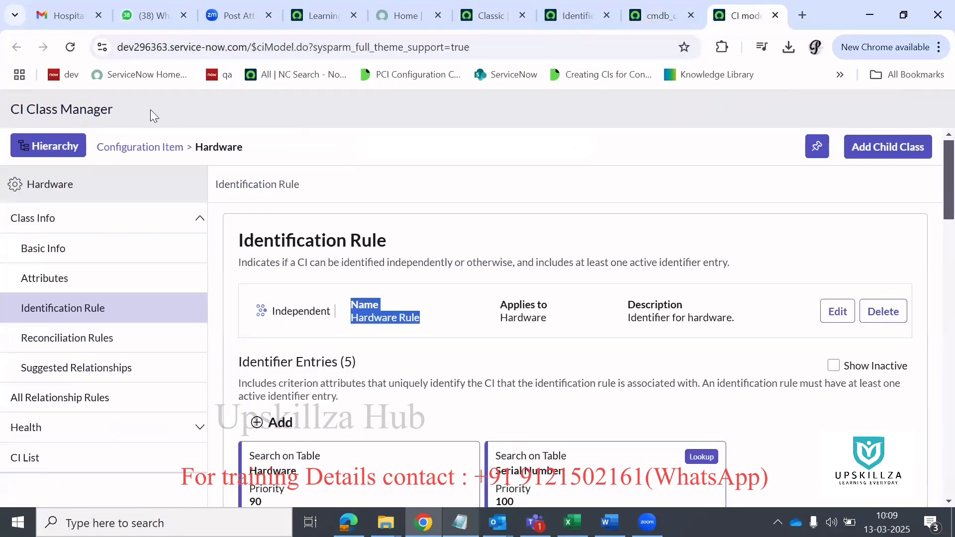
click(131, 147)
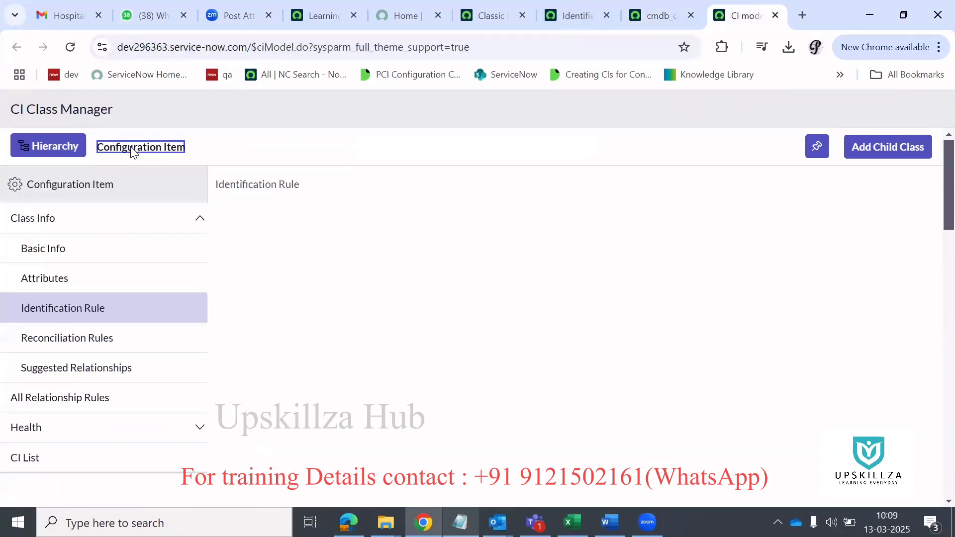
click(46, 149)
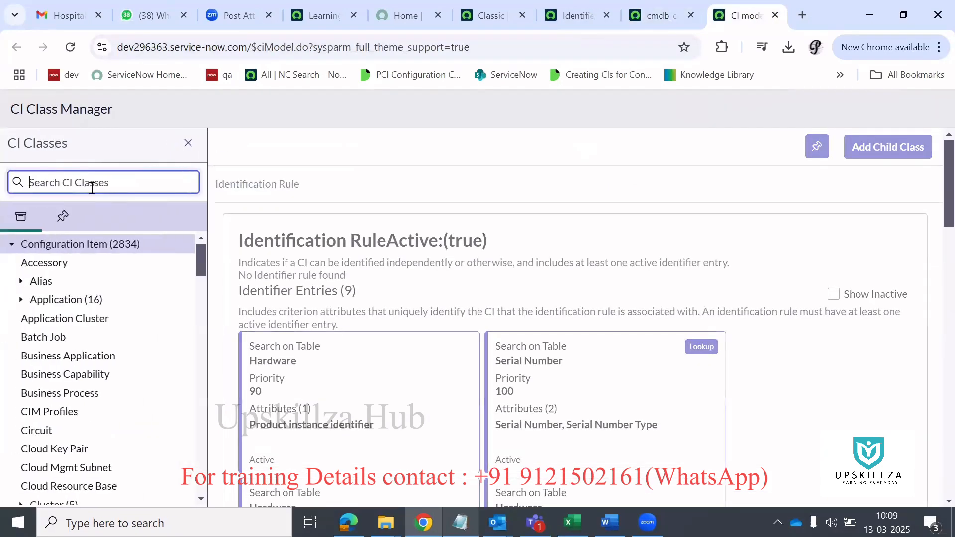
text(windows)
click(61, 211)
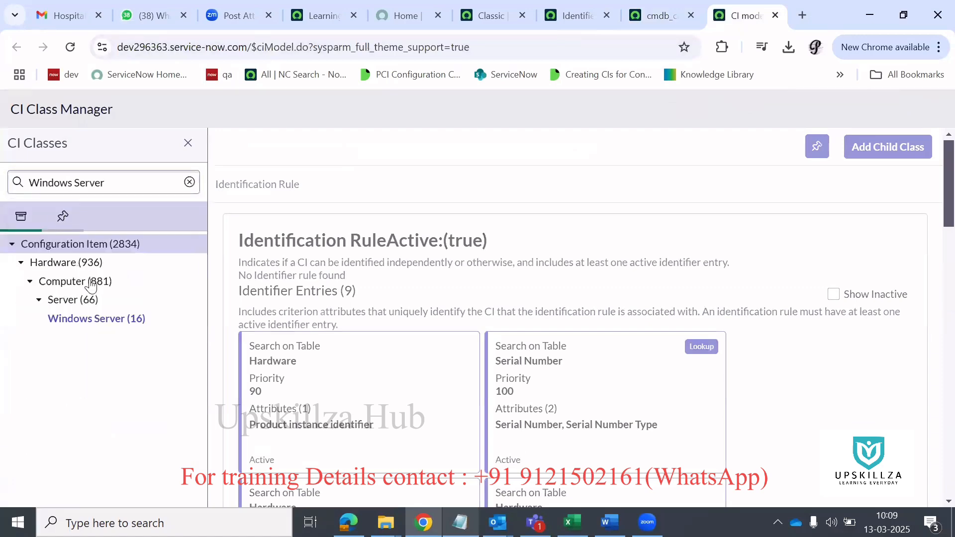
click(101, 319)
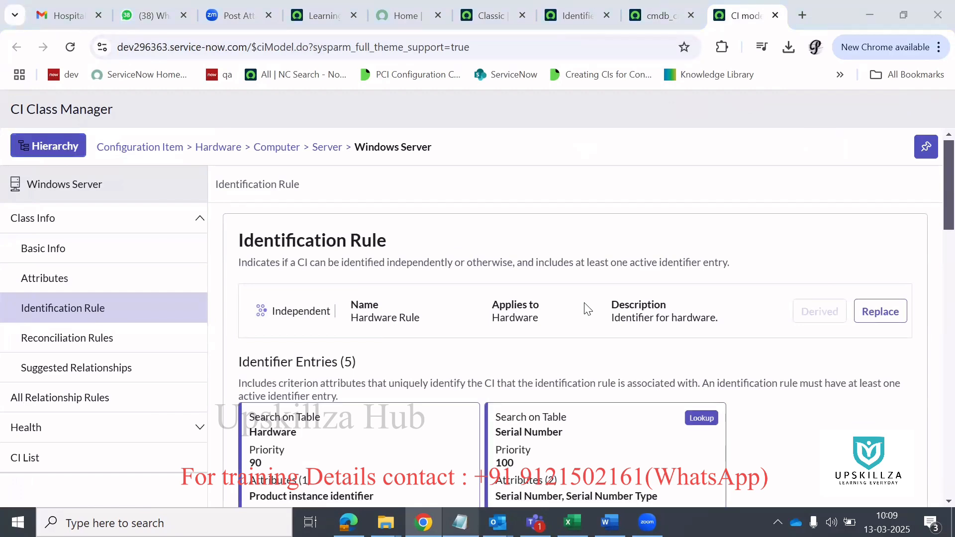
Step: Examine the Windows Server class's identification rule, including its name, the table it applies to, its identifier entries and its related entries
scroll(365, 357, down, 3)
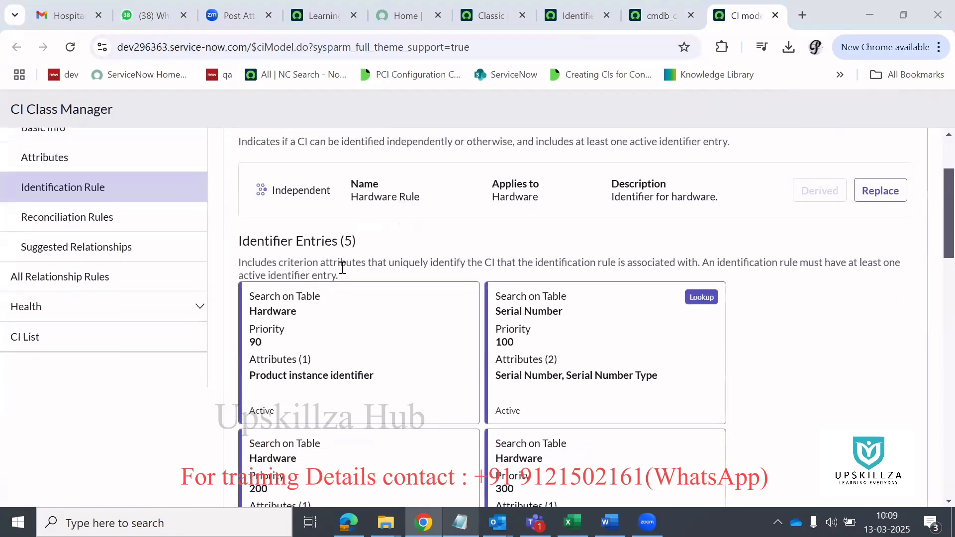
scroll(343, 268, up, 1)
drag(422, 267, 356, 251)
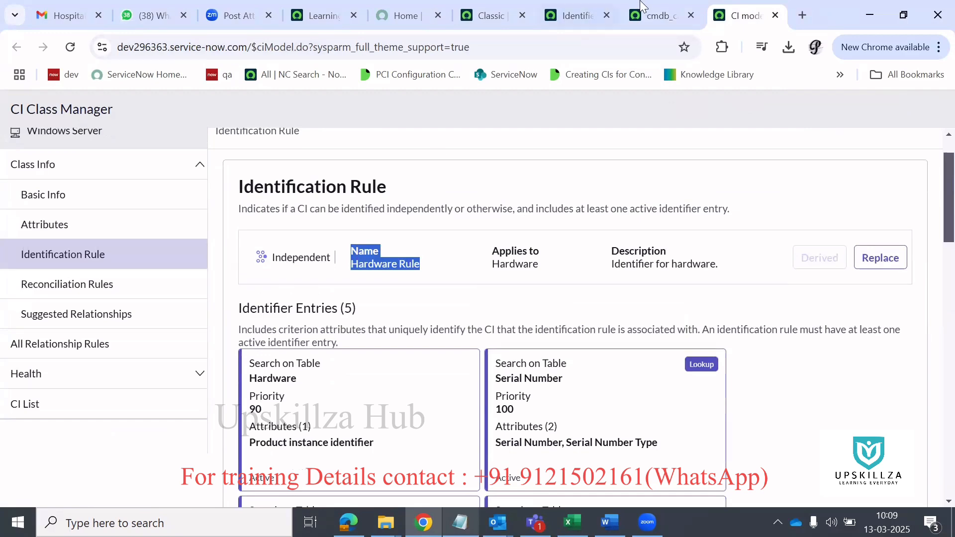
scroll(414, 403, down, 6)
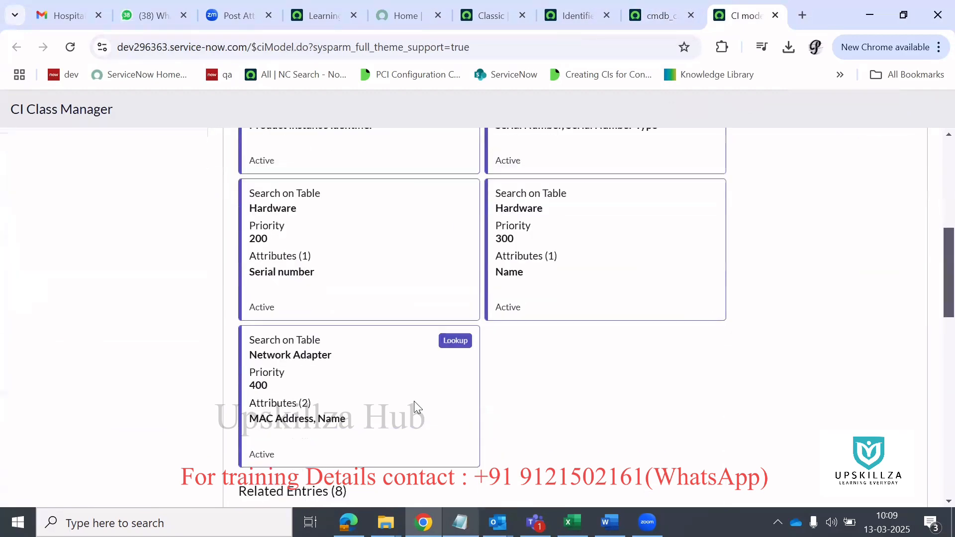
scroll(414, 401, up, 5)
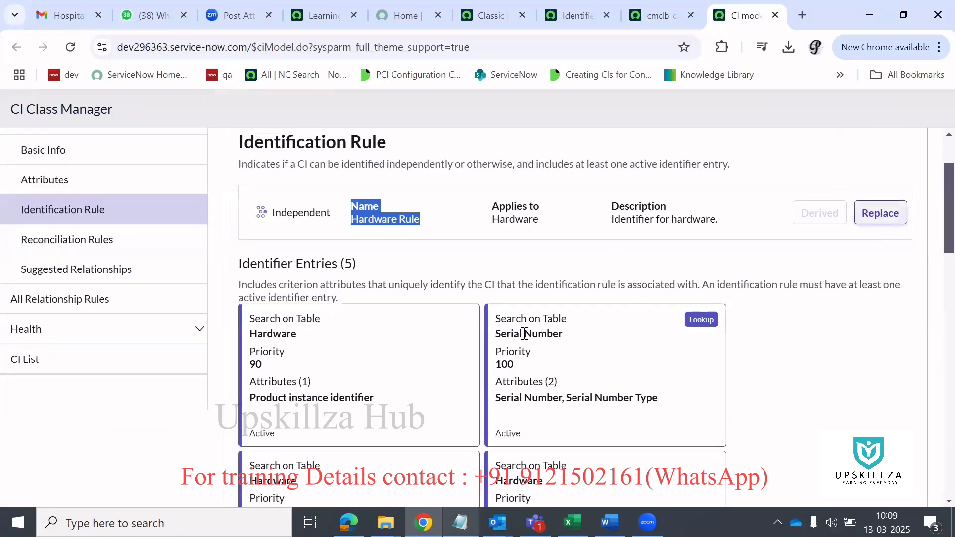
scroll(524, 332, down, 2)
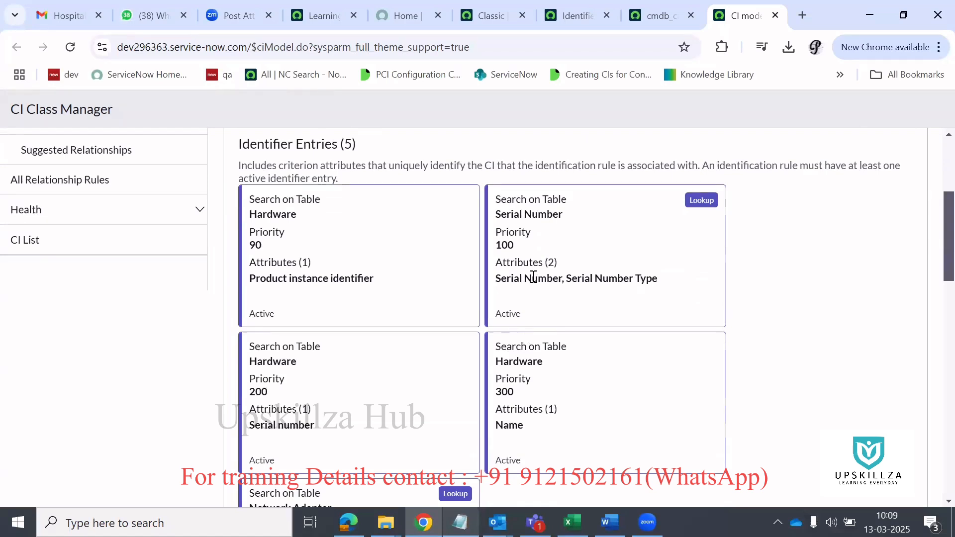
scroll(369, 296, up, 1)
scroll(369, 296, down, 2)
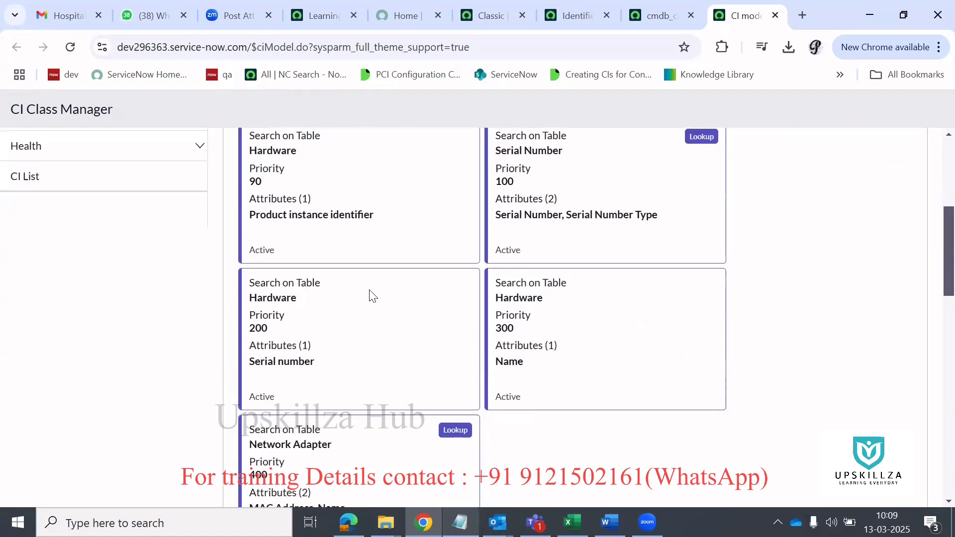
scroll(495, 251, down, 5)
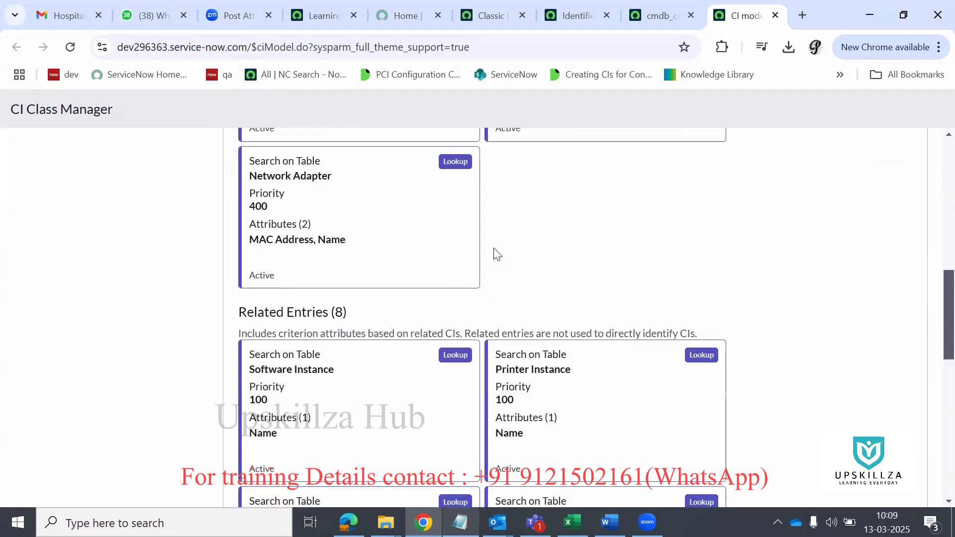
scroll(495, 252, up, 4)
scroll(389, 222, up, 3)
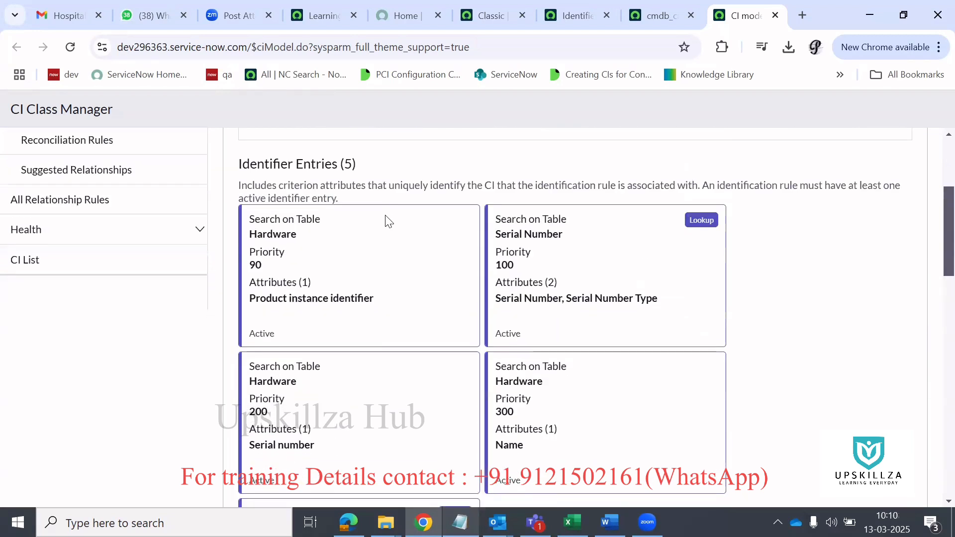
Step: Filter the Identifiers list by name for "*hardware" and open the Hardware Rule in a new browser tab
click(576, 7)
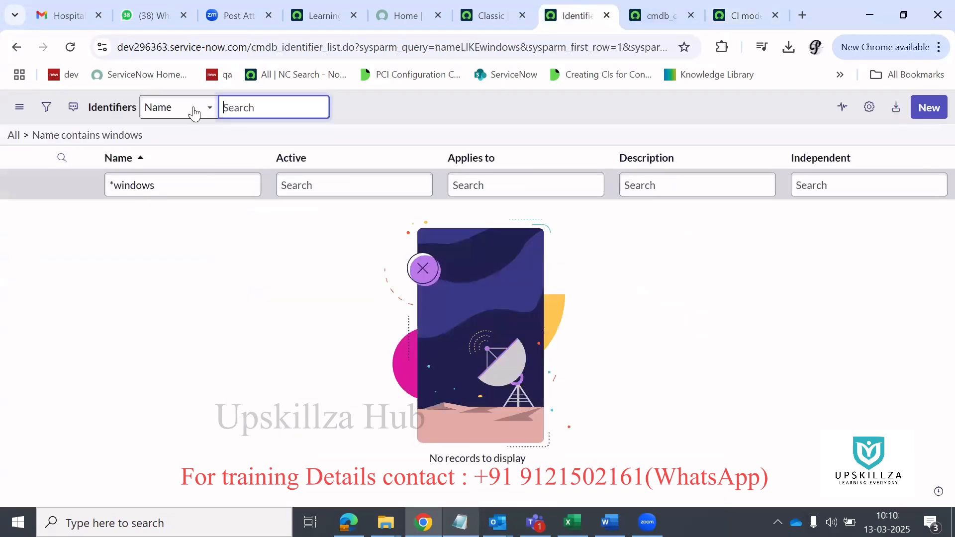
double_click(148, 187)
text(hard)
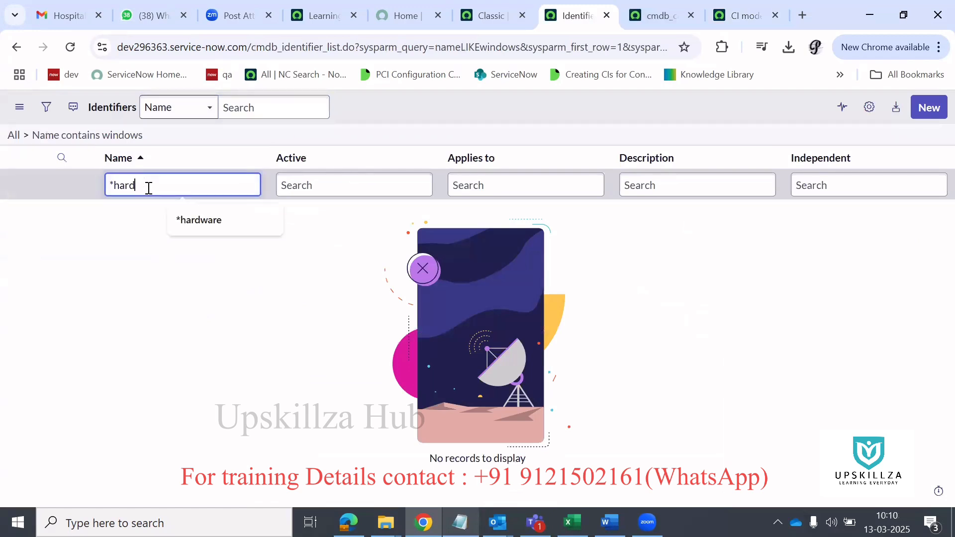
text(ware)
key(Return)
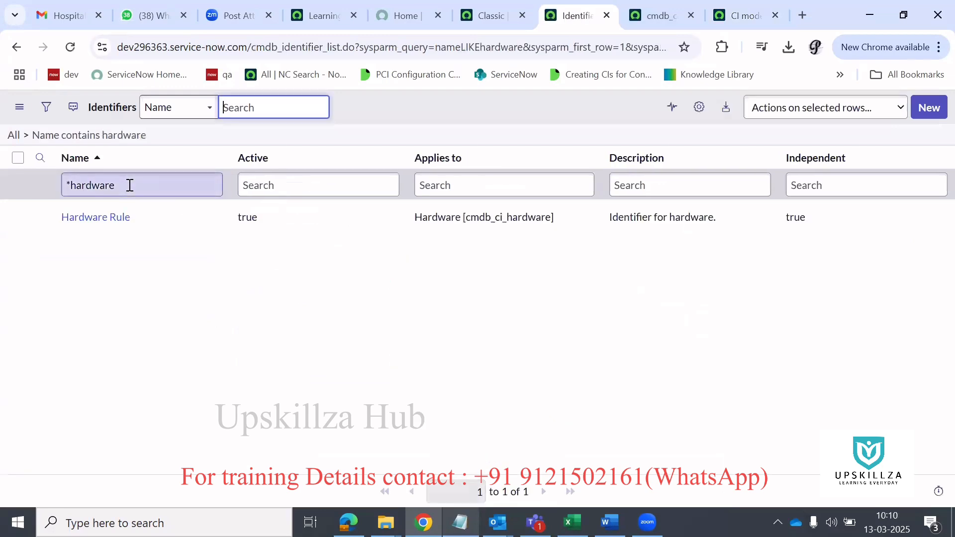
middle_click(123, 216)
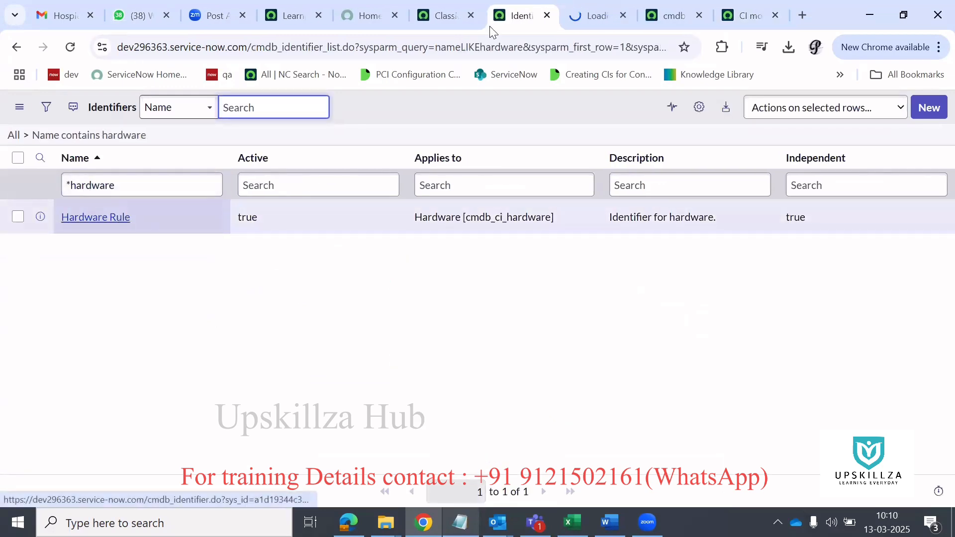
click(599, 6)
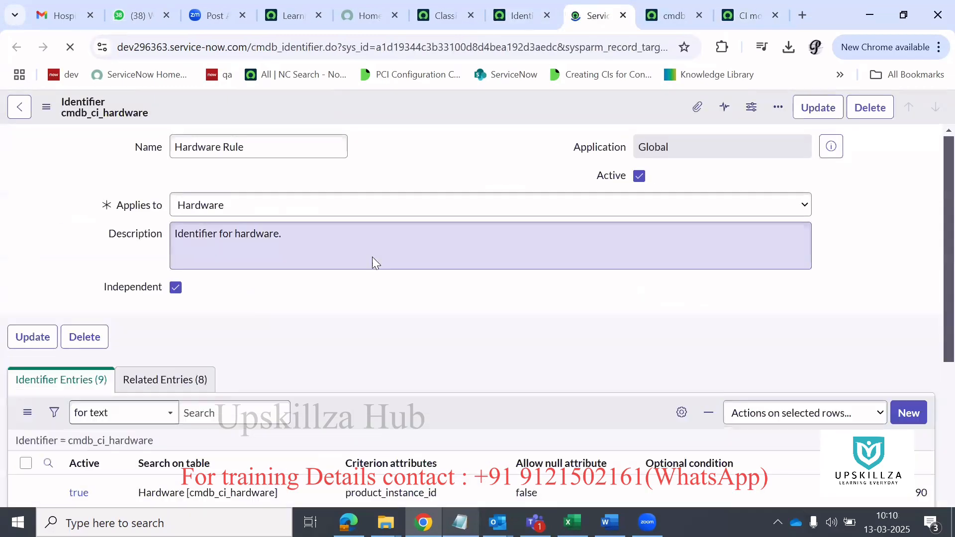
Step: Start a new identifier entry from the Hardware Rule record and replace its identifier with "windows"
scroll(373, 258, down, 7)
scroll(372, 258, down, 1)
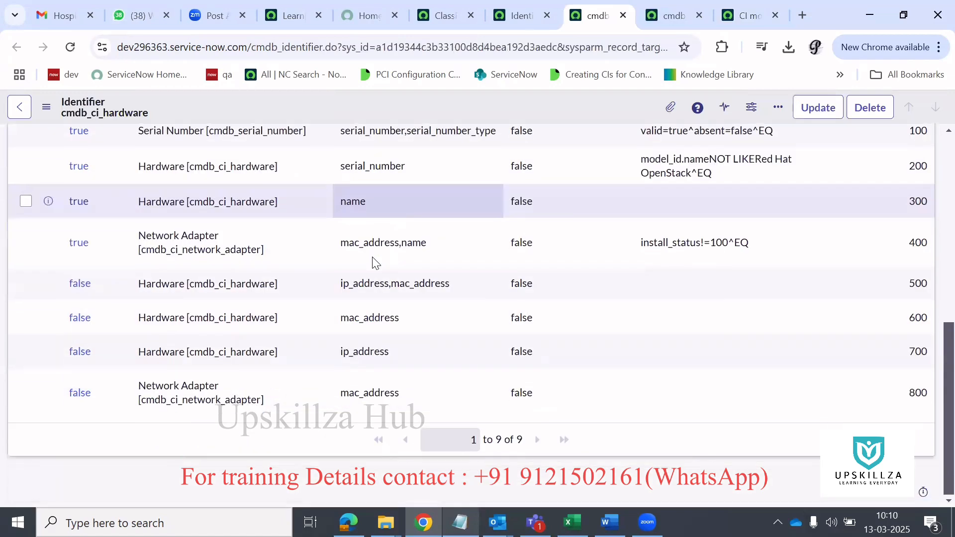
scroll(293, 278, up, 5)
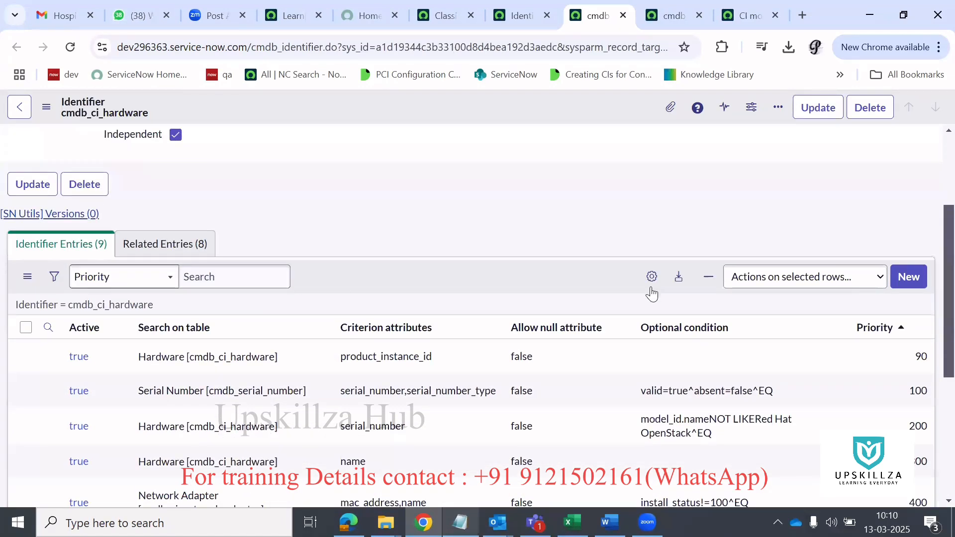
click(917, 278)
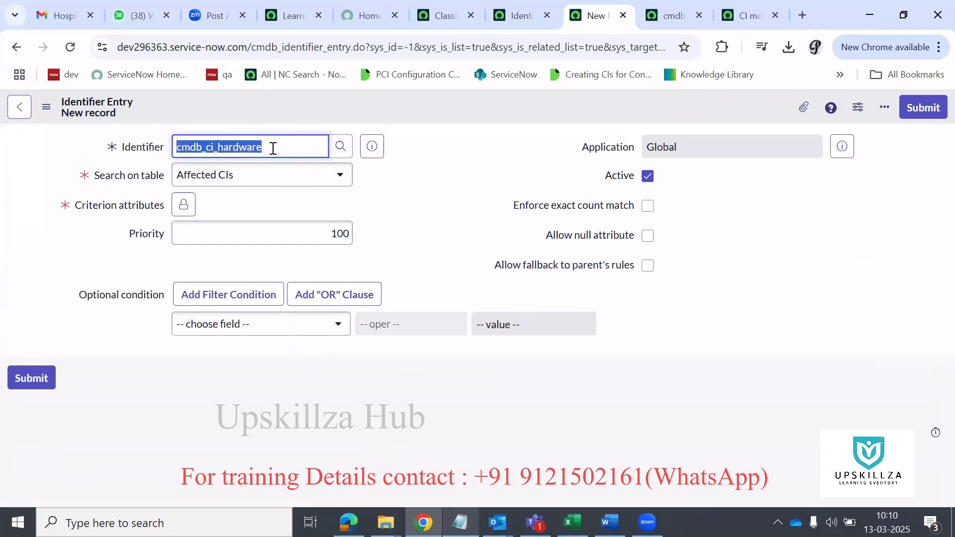
text(wi)
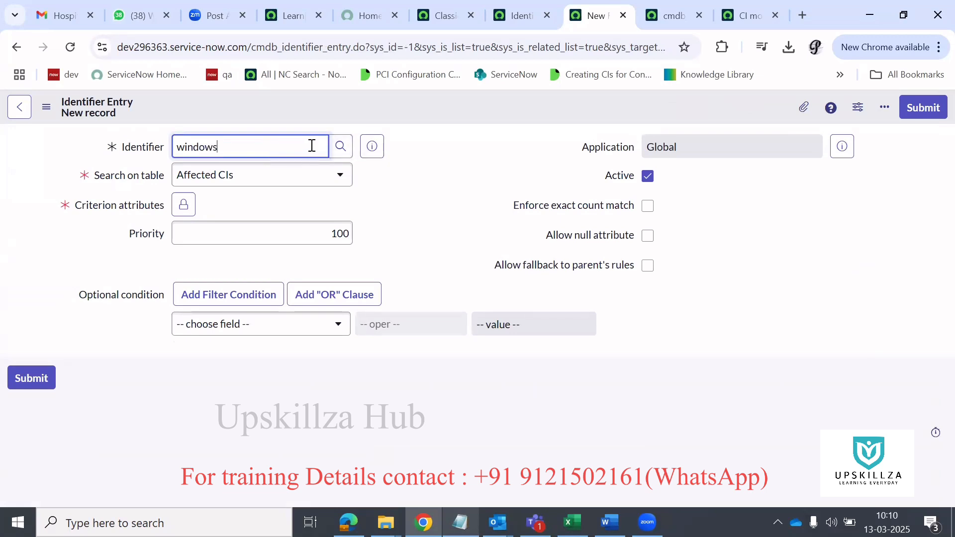
Step: Open the lookup for the new entry's identifier and filter the list by applies-to table for "cmdb_ci_win"
click(340, 147)
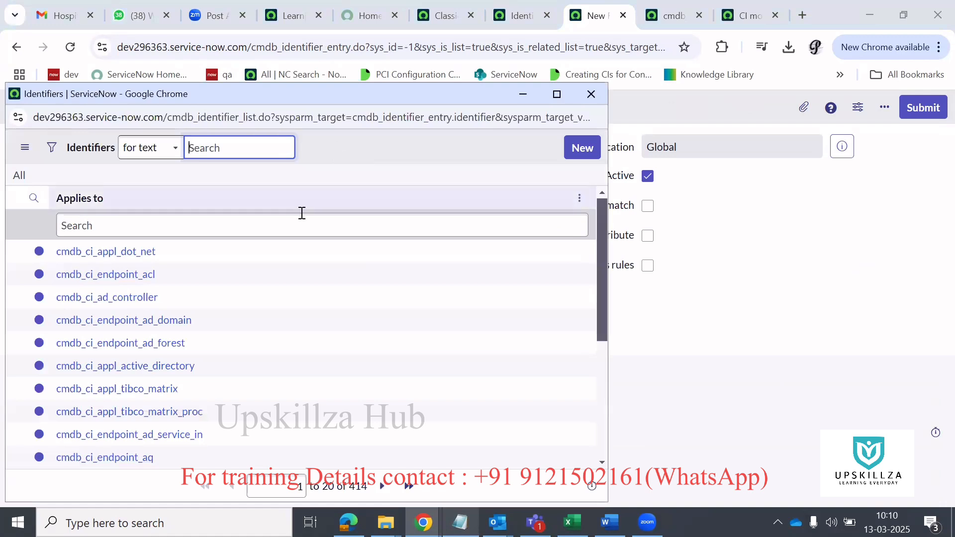
click(309, 226)
text(cmdb_Ci)
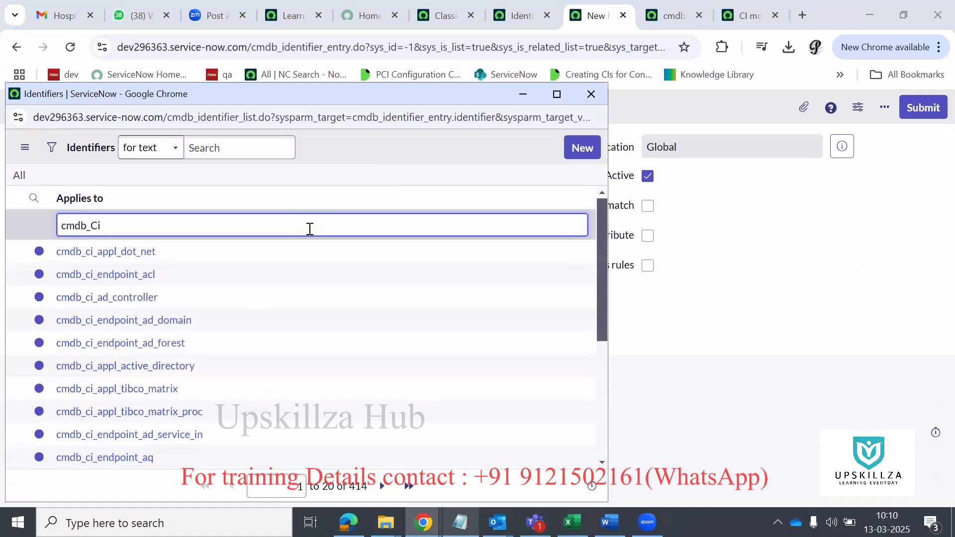
key(BackSpace)
key(BackSpace)
text(ci_win)
key(Return)
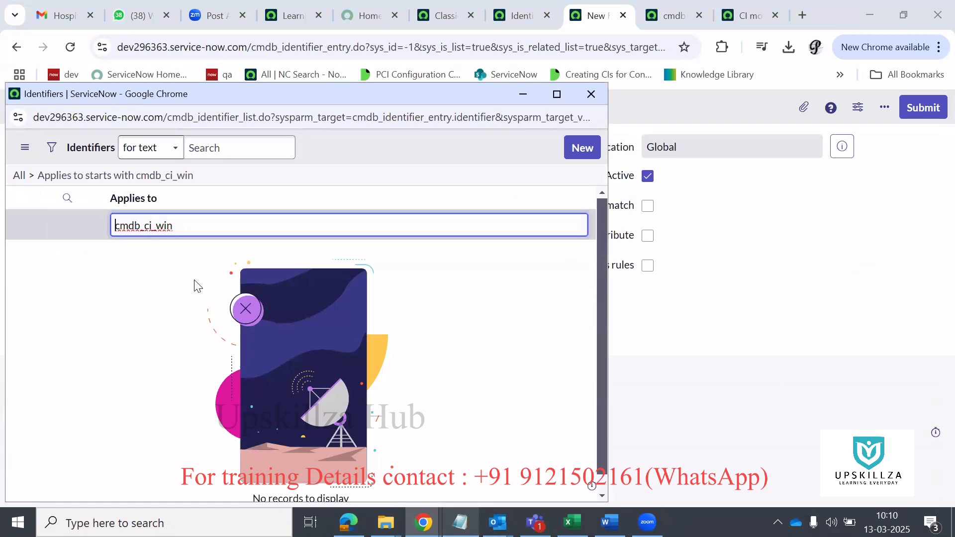
Step: Widen the identifier lookup's applies-to filter to "*cmdb_ci_win" and close the lookup without choosing a record
key(Home)
text(*)
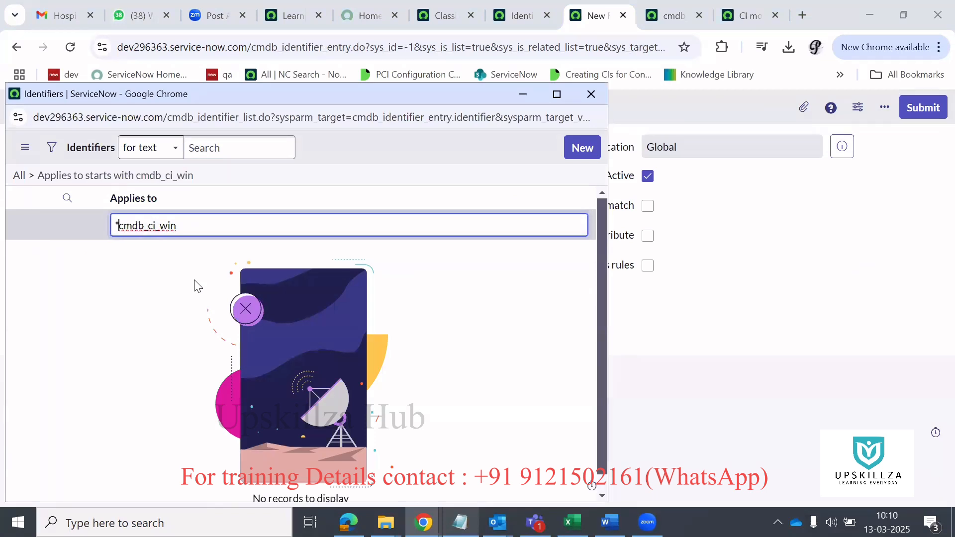
key(Return)
click(590, 94)
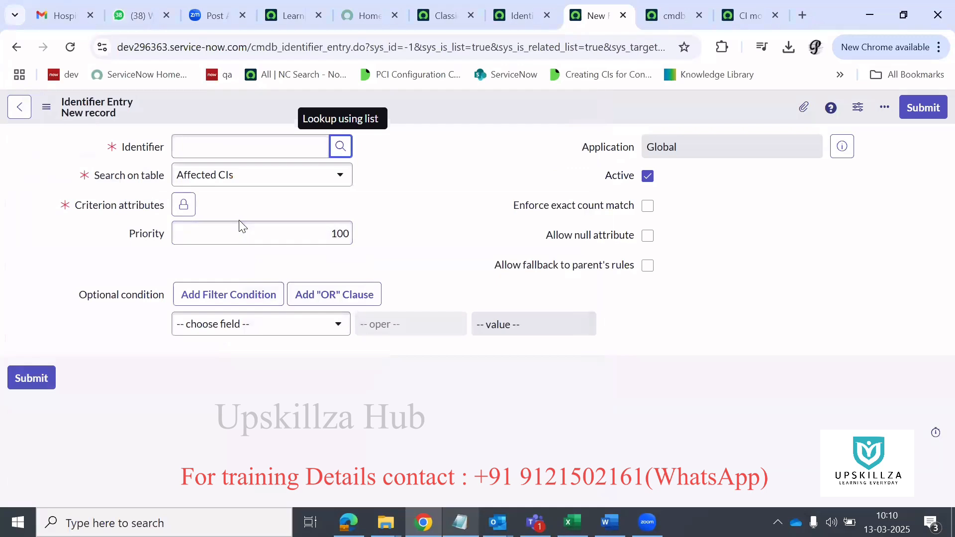
Step: Search the new entry's search-on-table choices for "win"
click(247, 176)
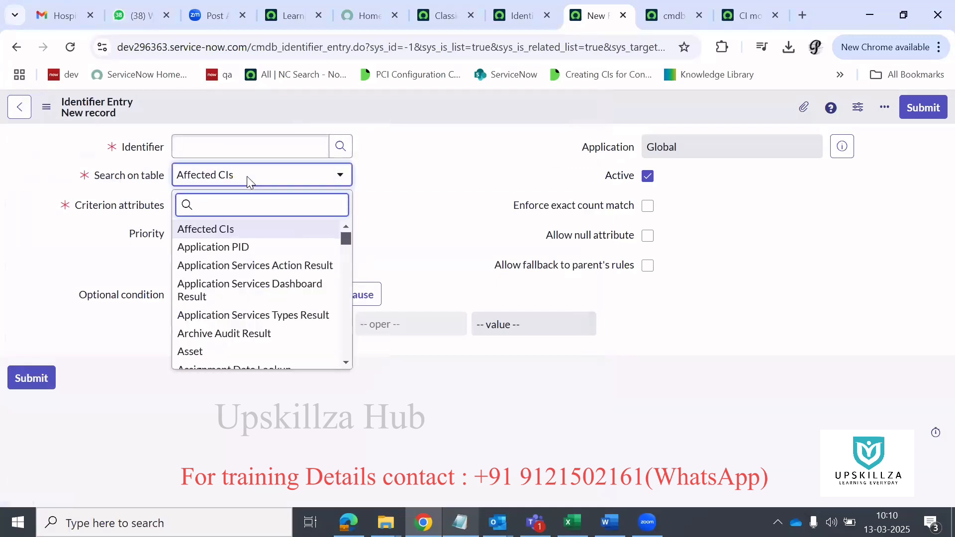
text(windo)
key(BackSpace)
key(BackSpace)
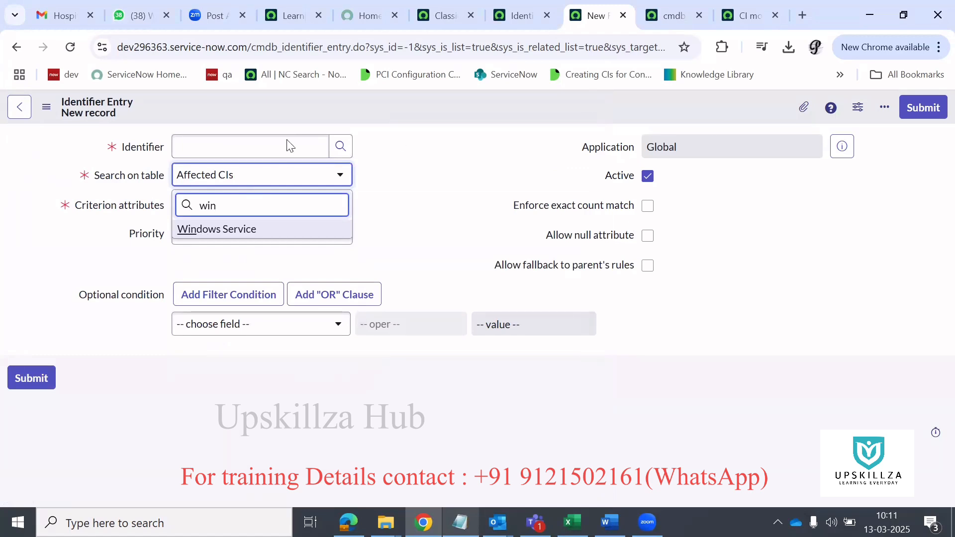
Step: Leave the new identifier entry and discard its unsaved changes, returning to the Hardware Rule record
click(16, 107)
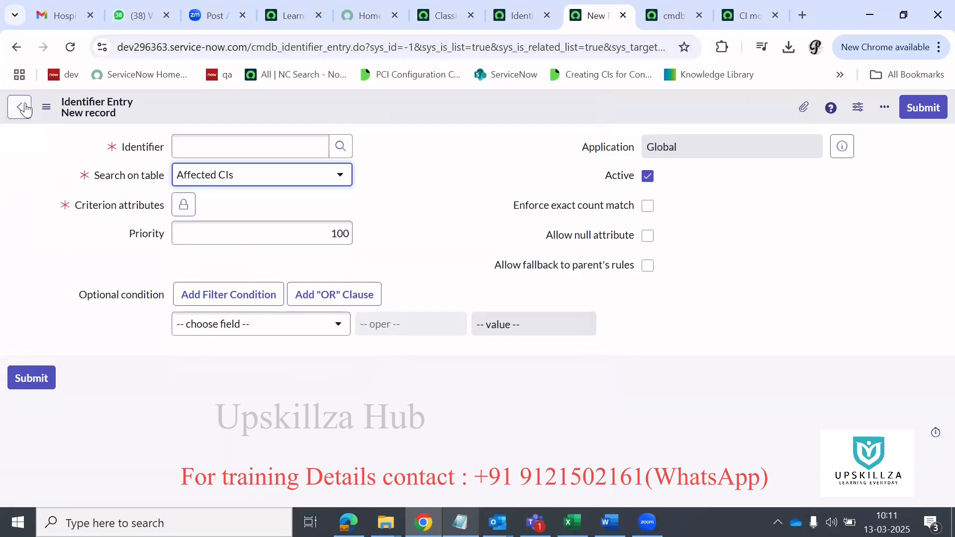
click(25, 108)
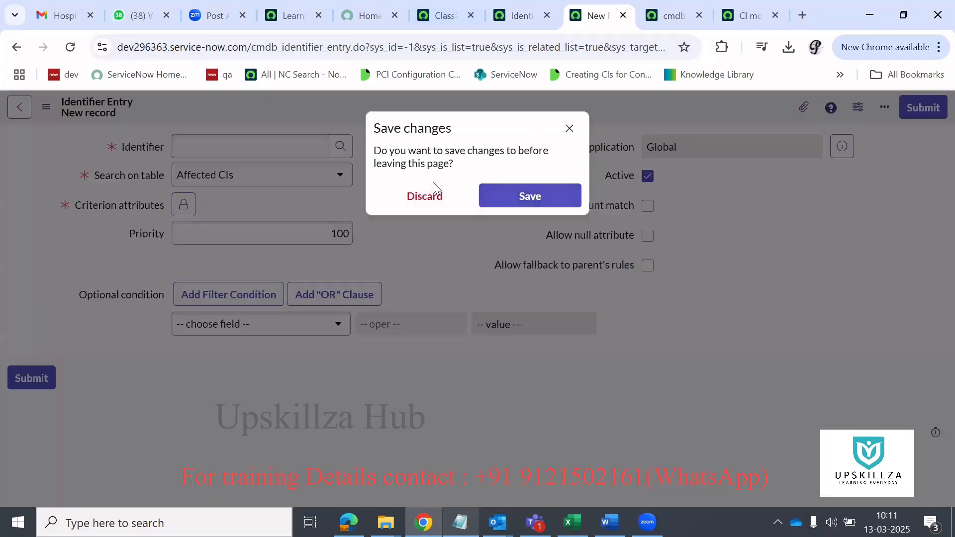
click(438, 197)
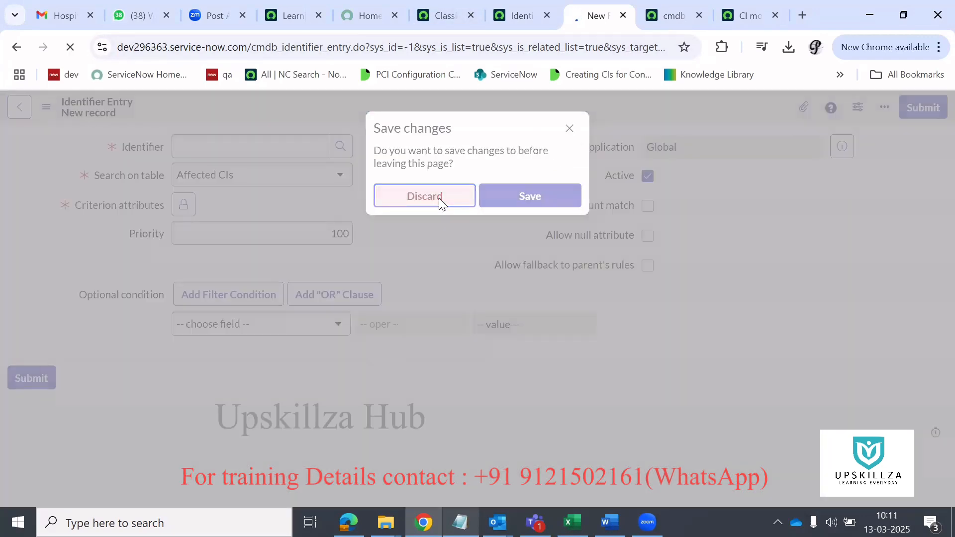
Step: Preview the Hardware Rule's active Network Adapter entry with criterion attributes mac_address,name and open its full record in a new browser tab
scroll(354, 368, down, 4)
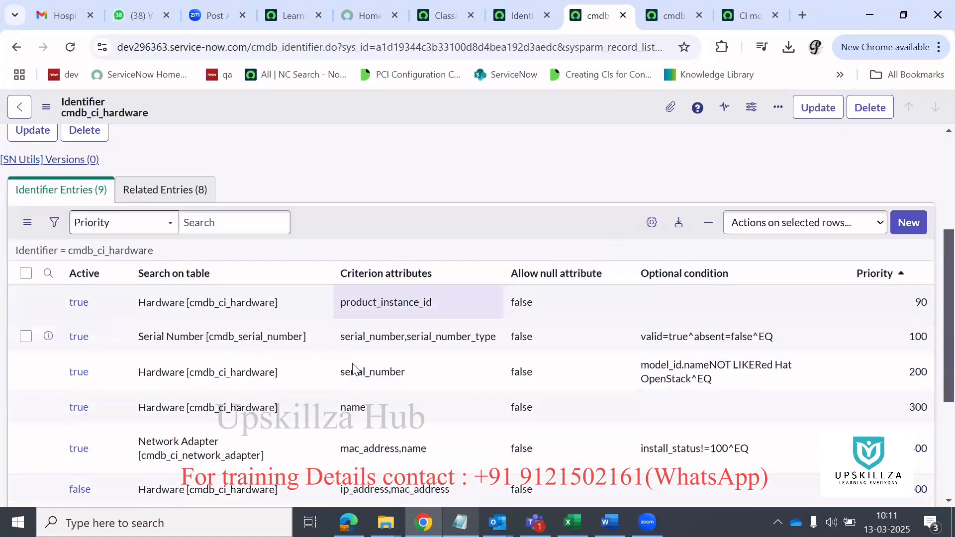
scroll(353, 368, down, 3)
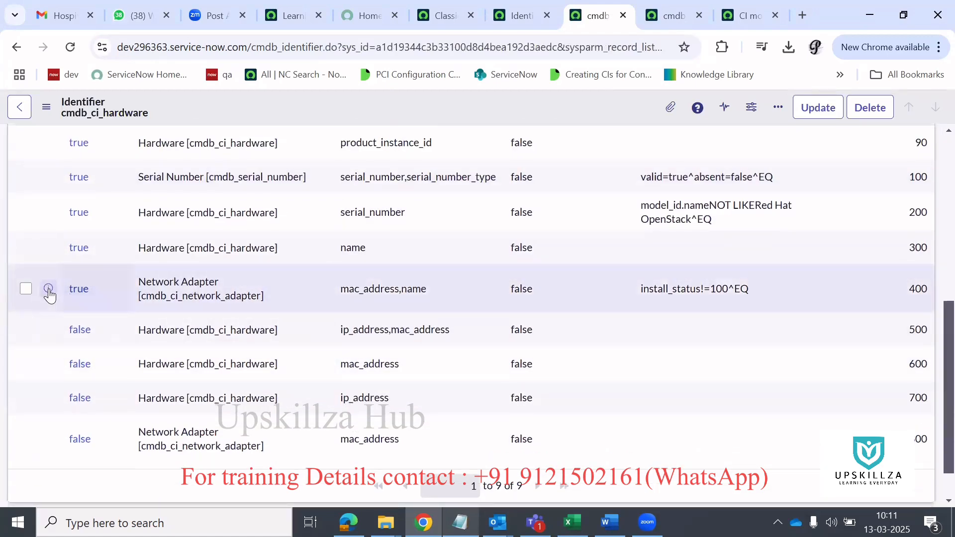
click(49, 288)
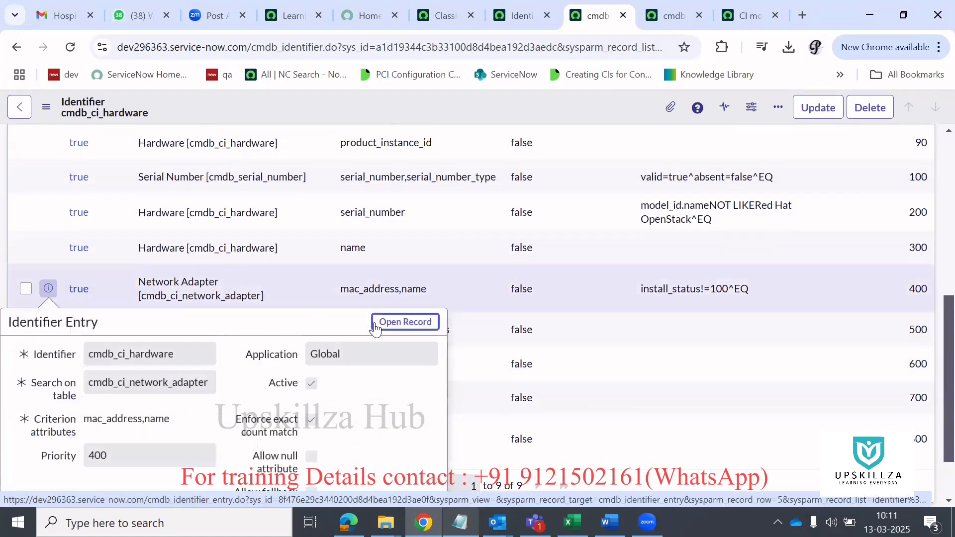
middle_click(405, 322)
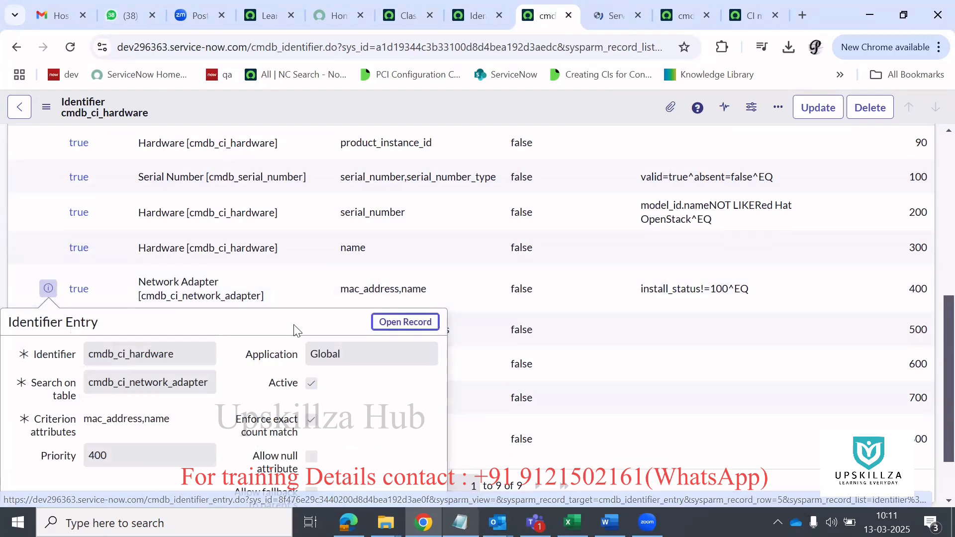
click(617, 15)
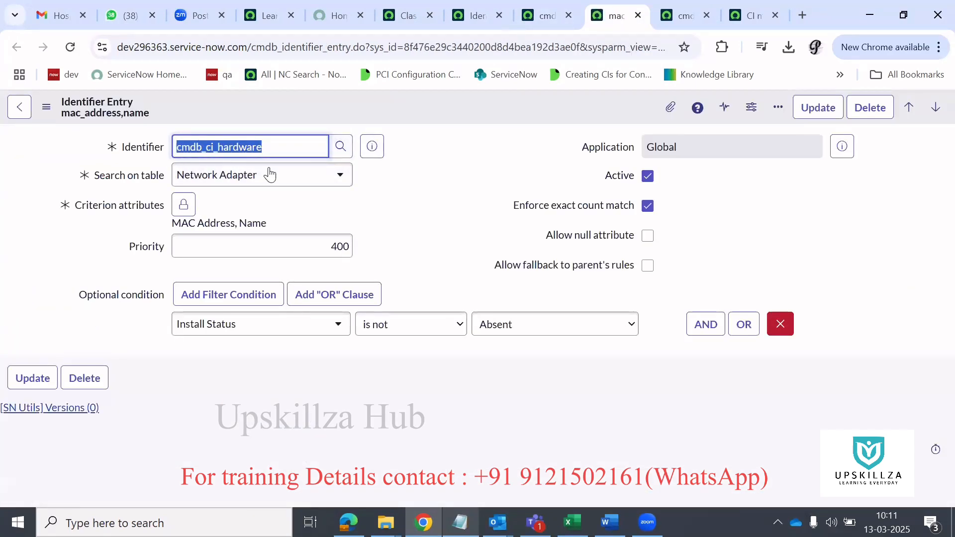
Step: Start another identifier entry from the Hardware Rule record, browse its search-on-table choices and search them for "windo"
click(542, 15)
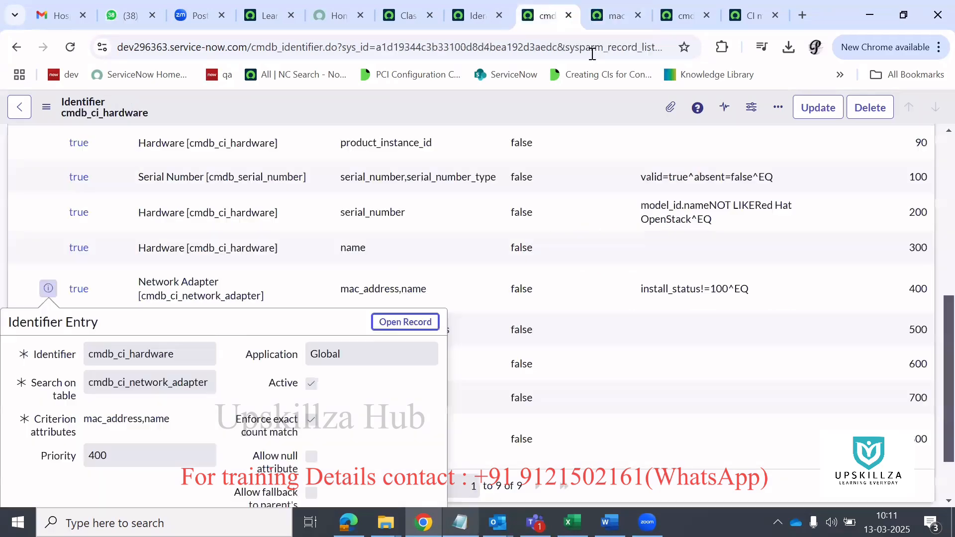
scroll(535, 203, up, 3)
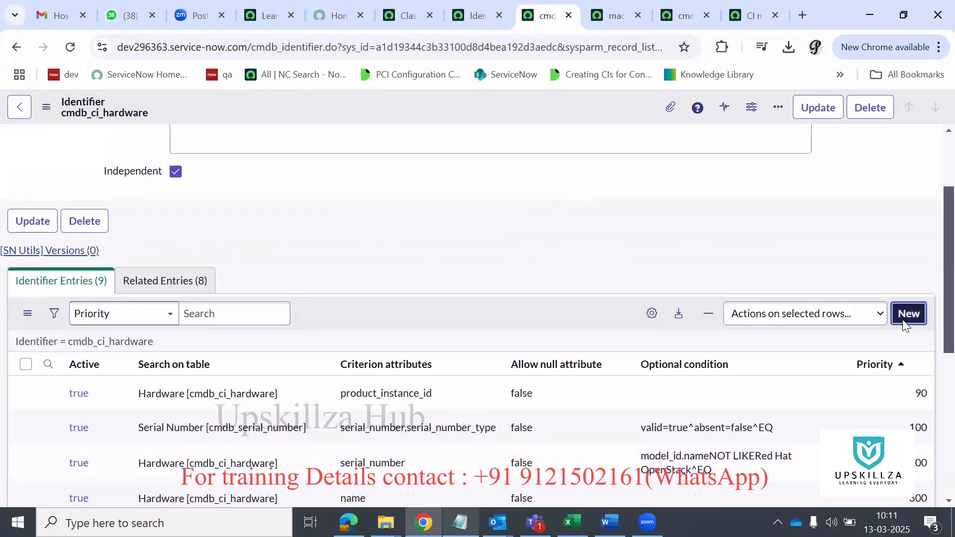
click(904, 315)
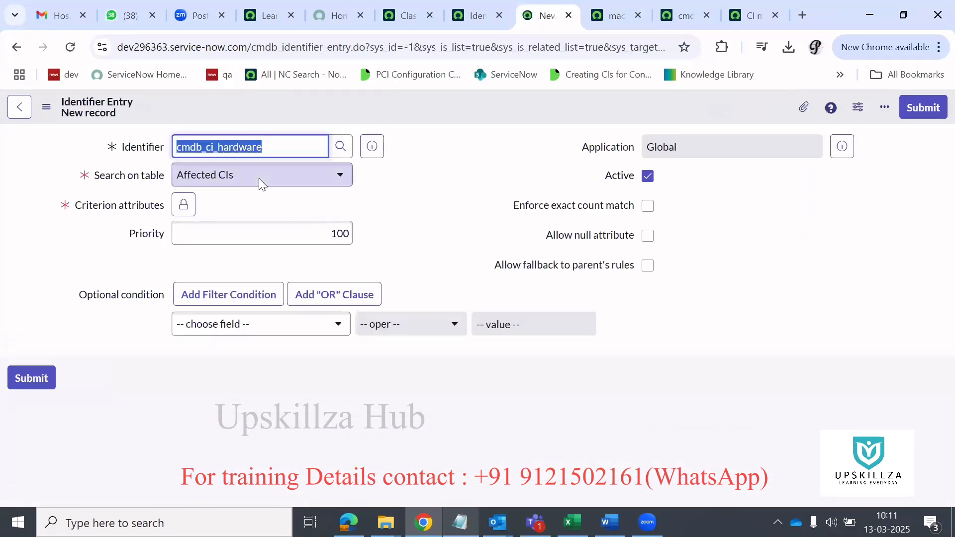
click(259, 178)
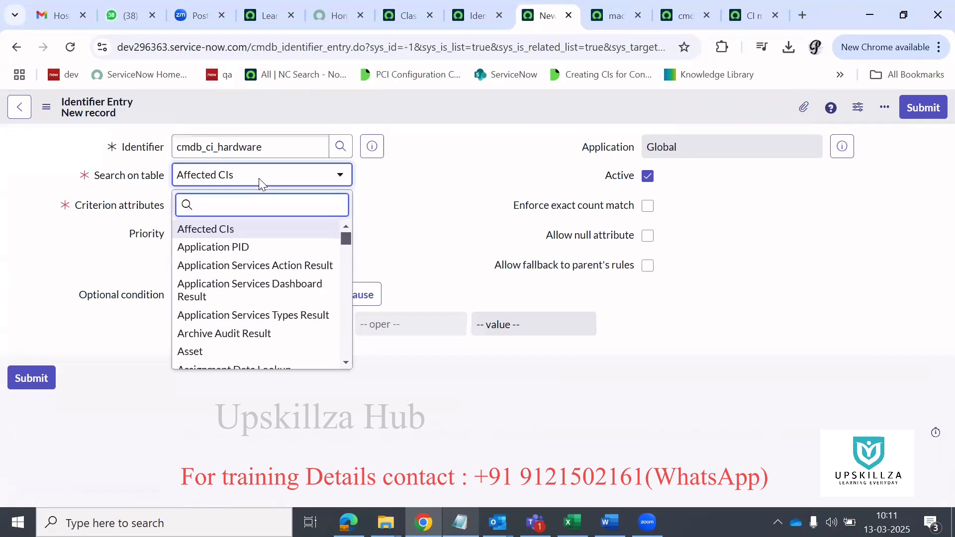
scroll(278, 343, down, 5)
scroll(280, 344, down, 1)
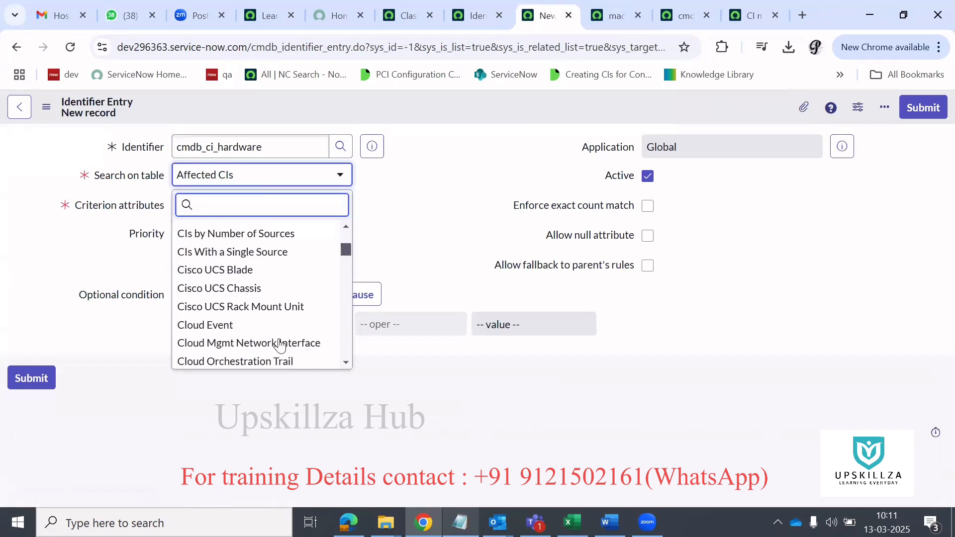
scroll(280, 345, down, 15)
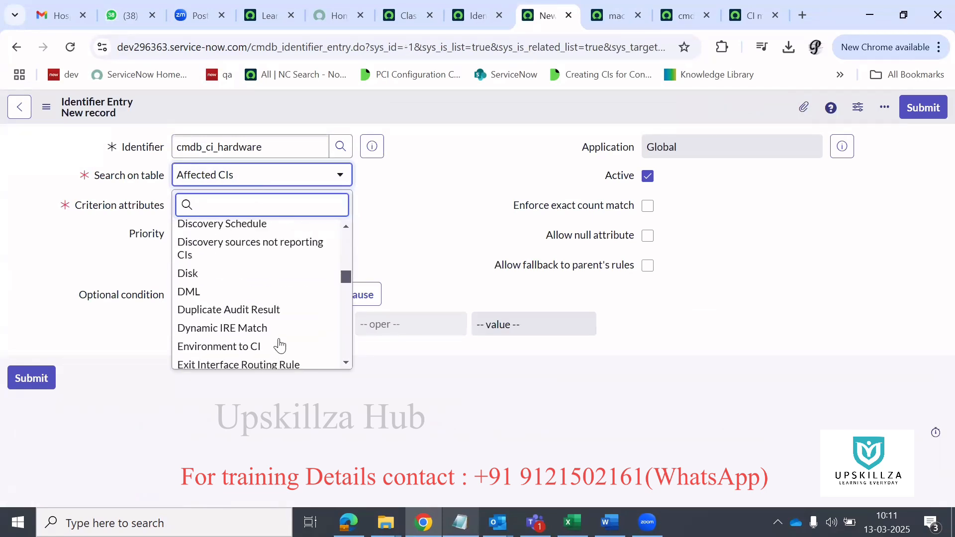
scroll(280, 345, down, 15)
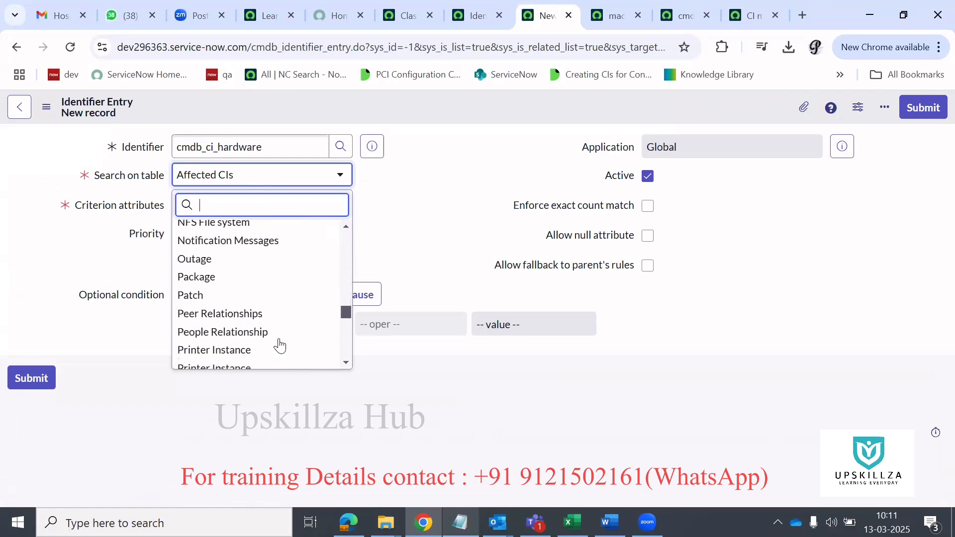
scroll(280, 345, down, 15)
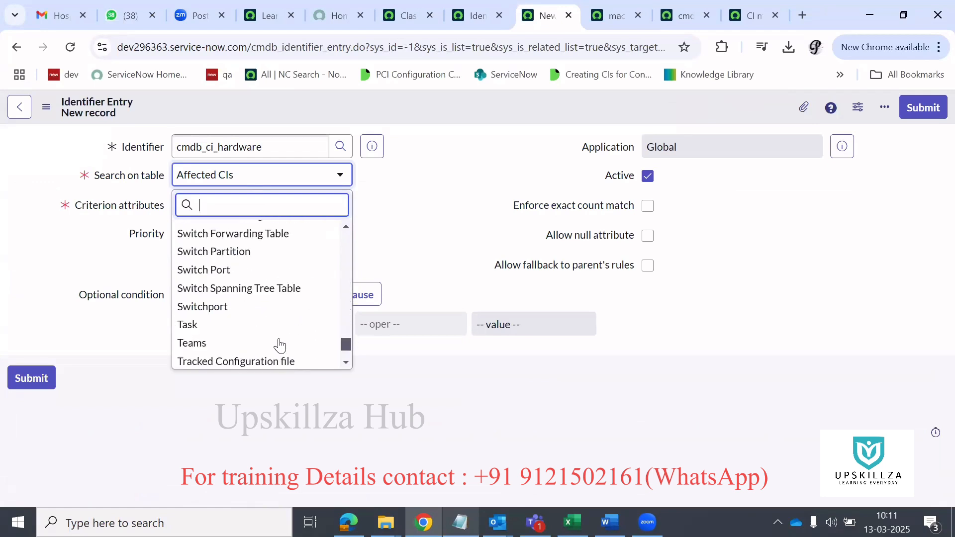
scroll(281, 345, up, 15)
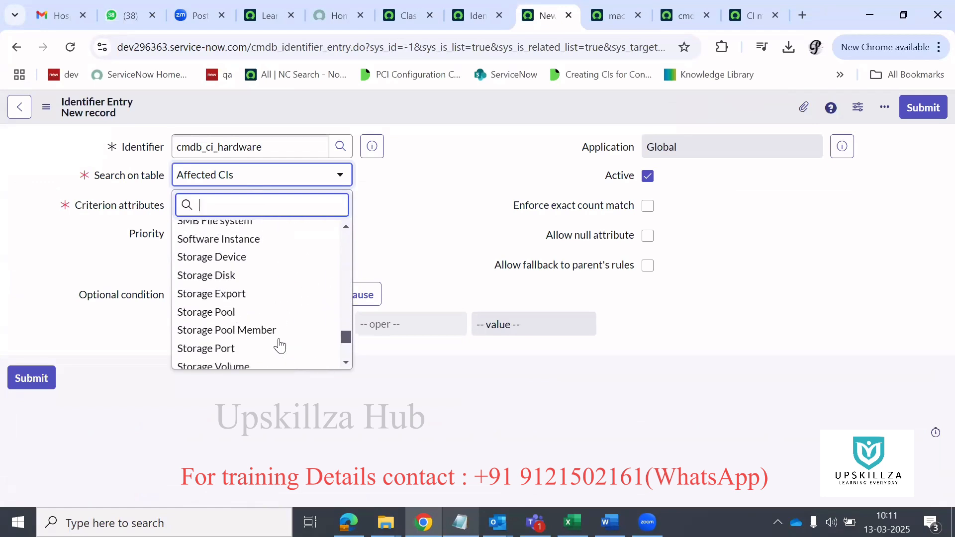
scroll(280, 345, up, 10)
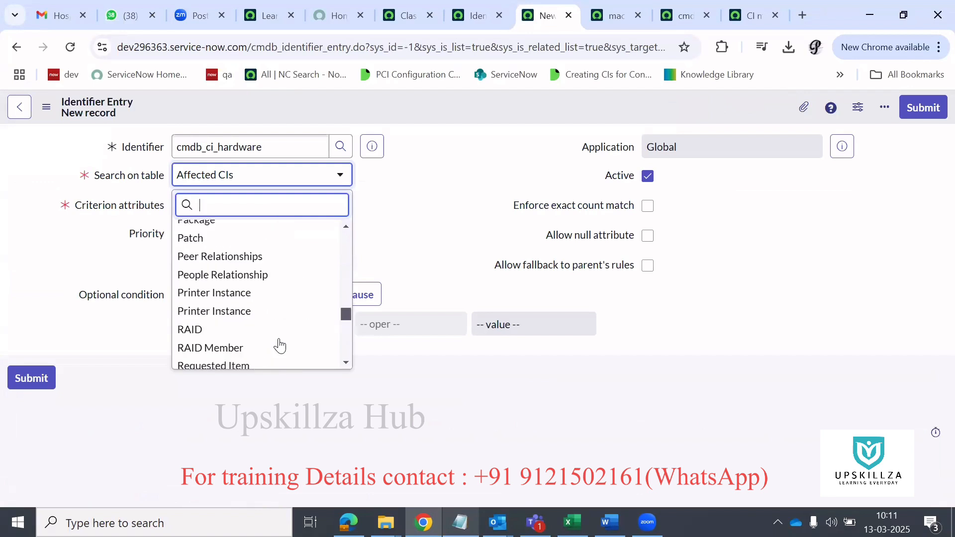
text(windo)
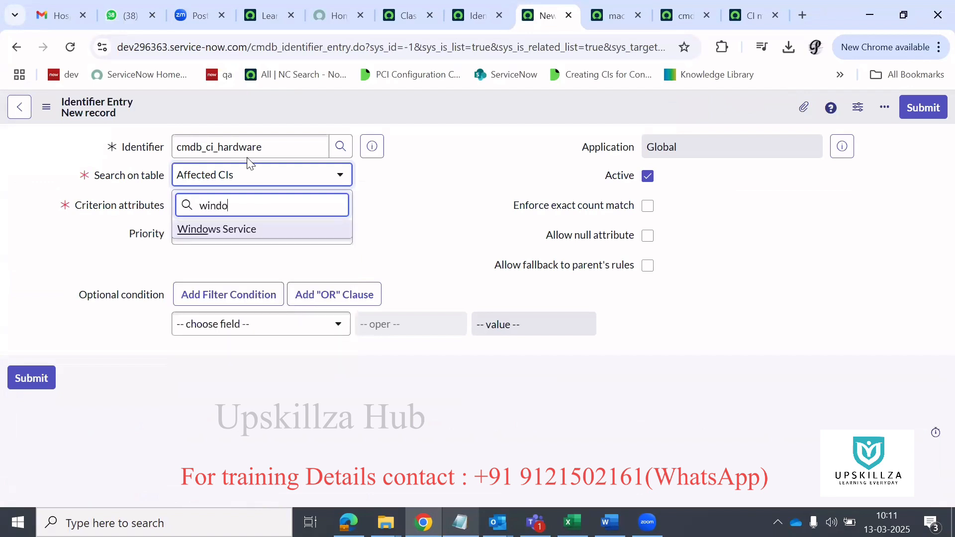
click(422, 204)
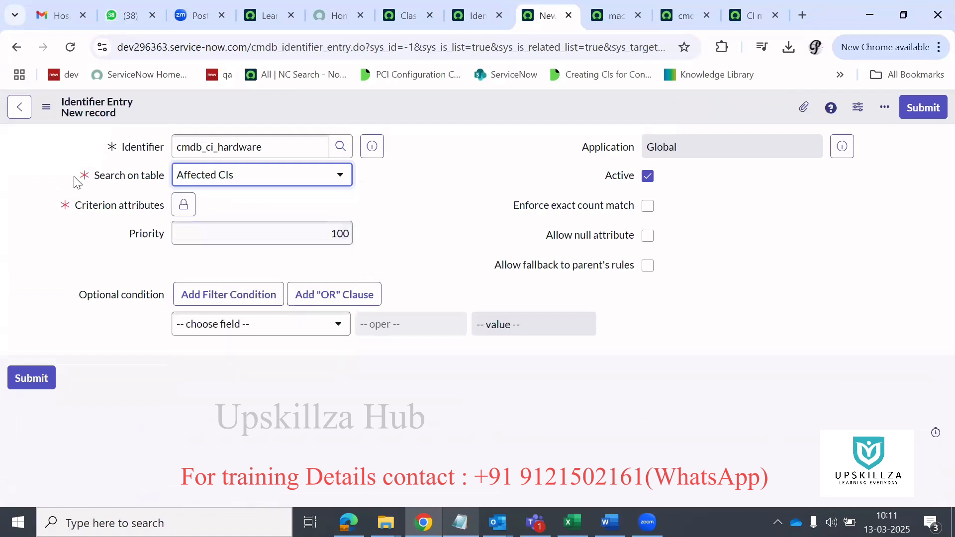
Step: Go back to the Identifiers list filtered for hardware and highlight the Hardware Rule's applies-to table name
click(19, 109)
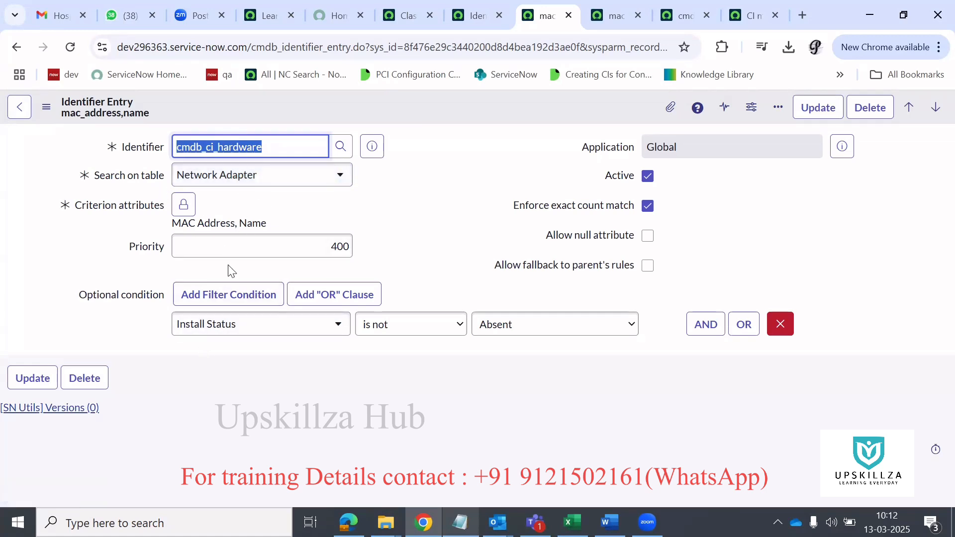
click(13, 110)
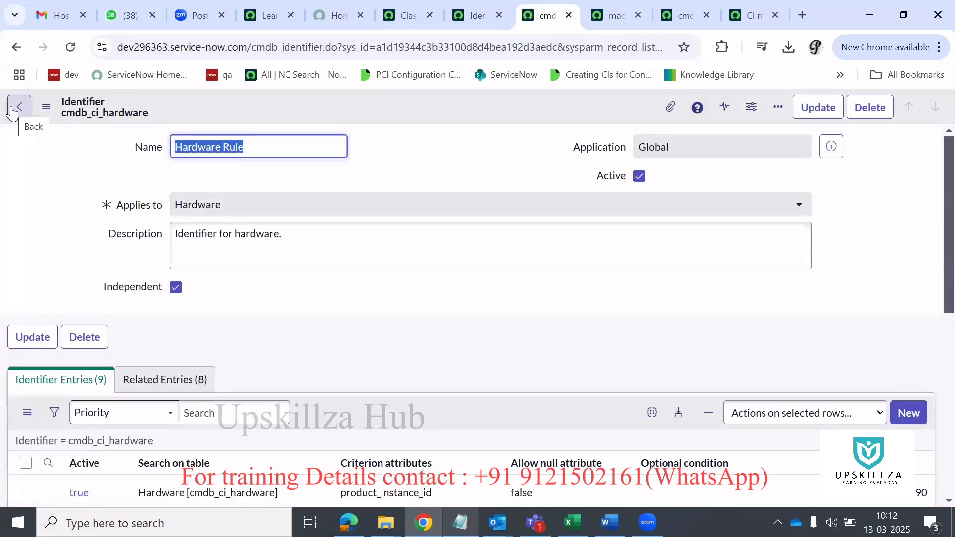
click(18, 108)
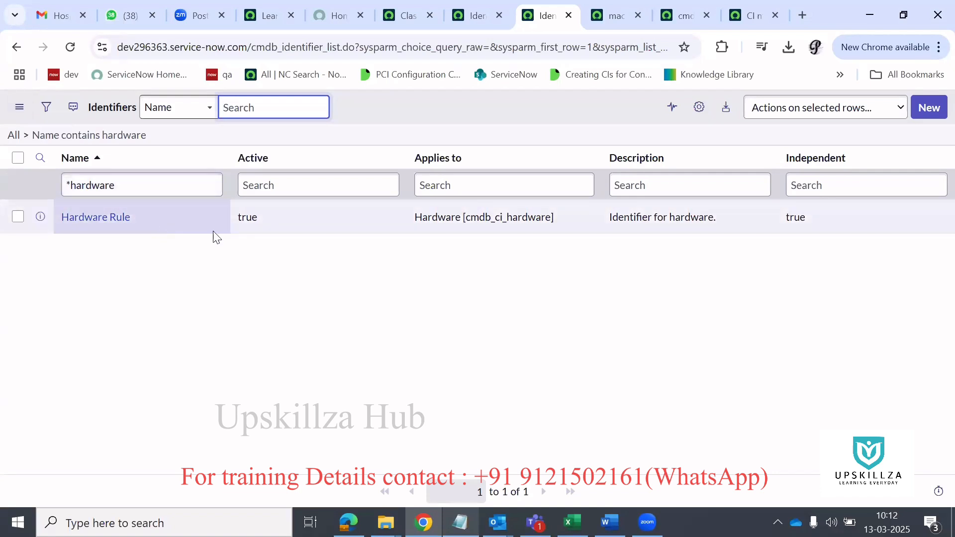
click(497, 214)
drag(554, 217, 467, 221)
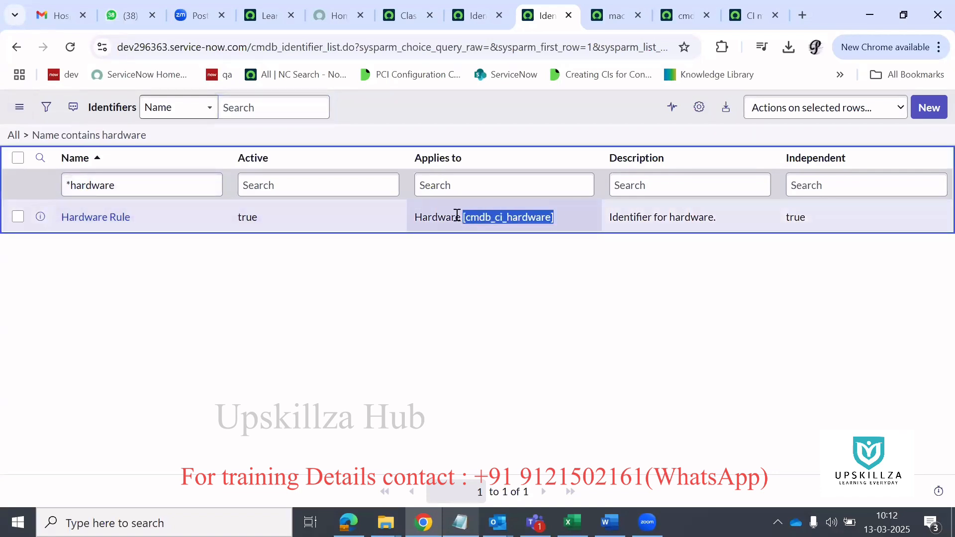
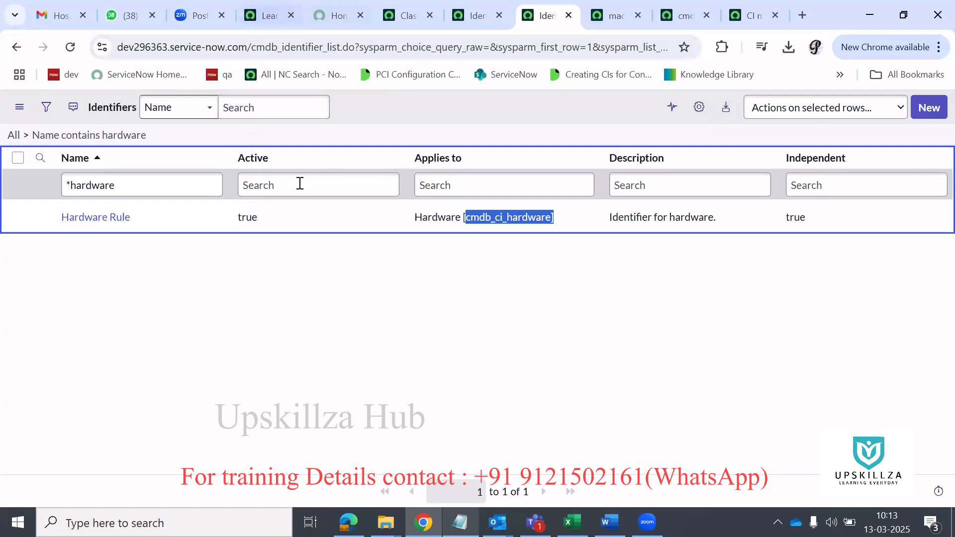
Step: Return to the original filtered Identifiers list and open the Hardware Rule in a new browser tab
click(613, 11)
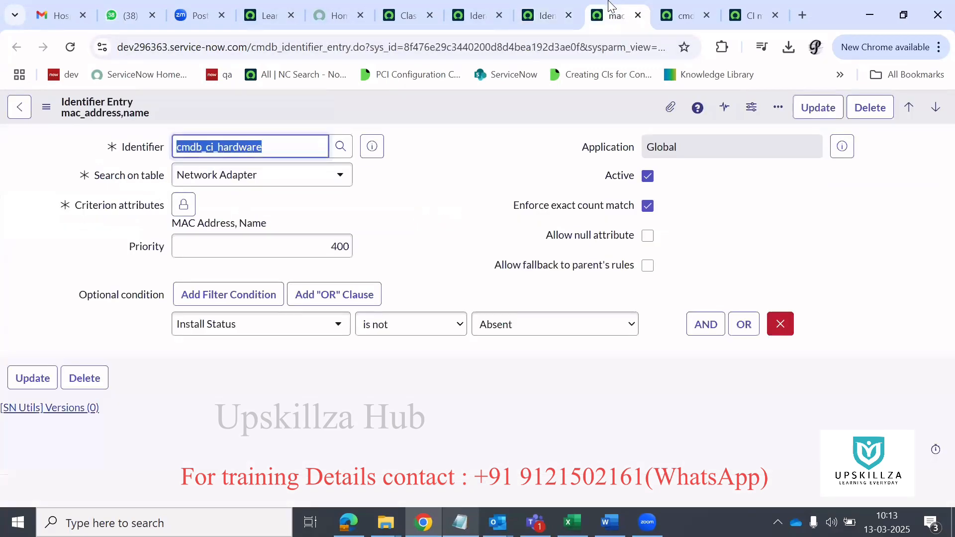
click(533, 4)
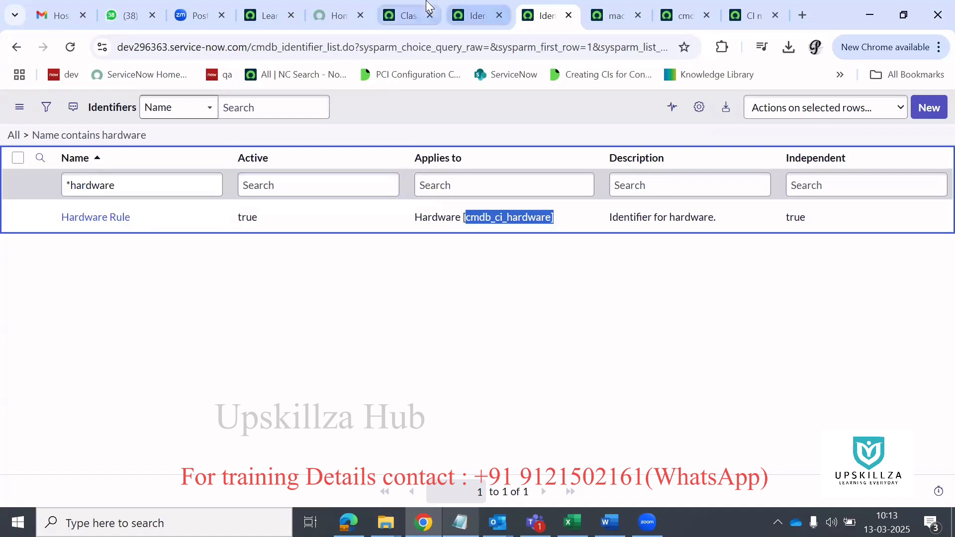
click(426, 3)
click(469, 2)
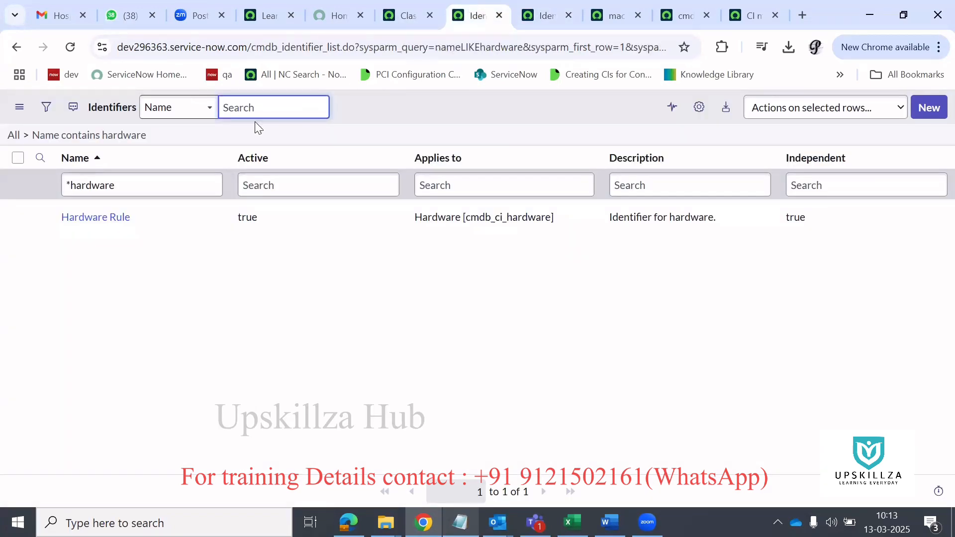
middle_click(113, 218)
click(481, 7)
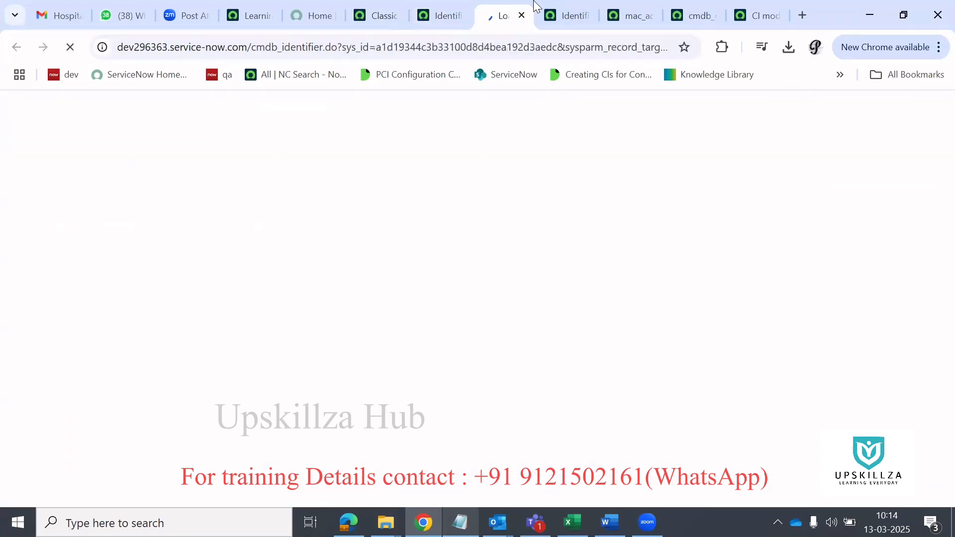
Step: Open the Hardware Rule from the second filtered Identifiers list in another tab and examine its identifier entries
click(556, 1)
click(104, 219)
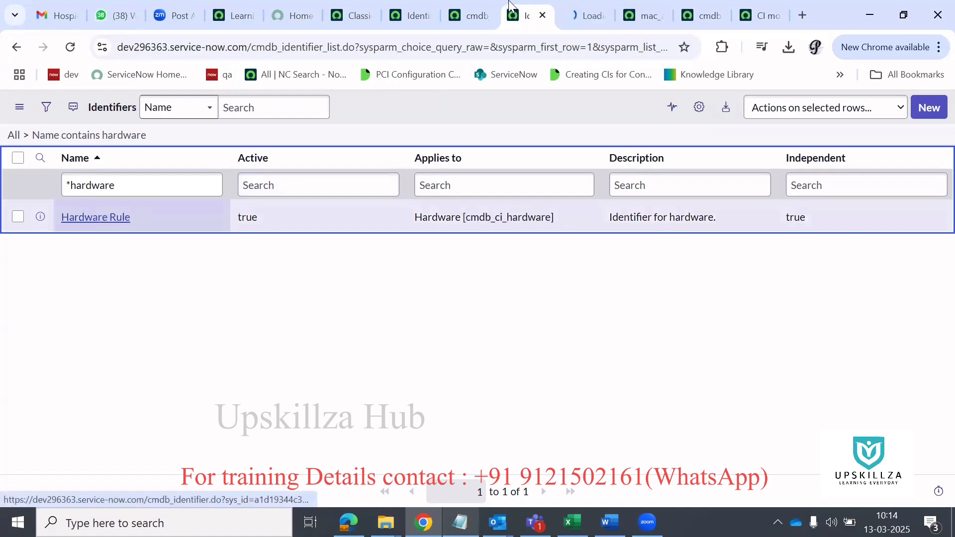
scroll(222, 370, down, 5)
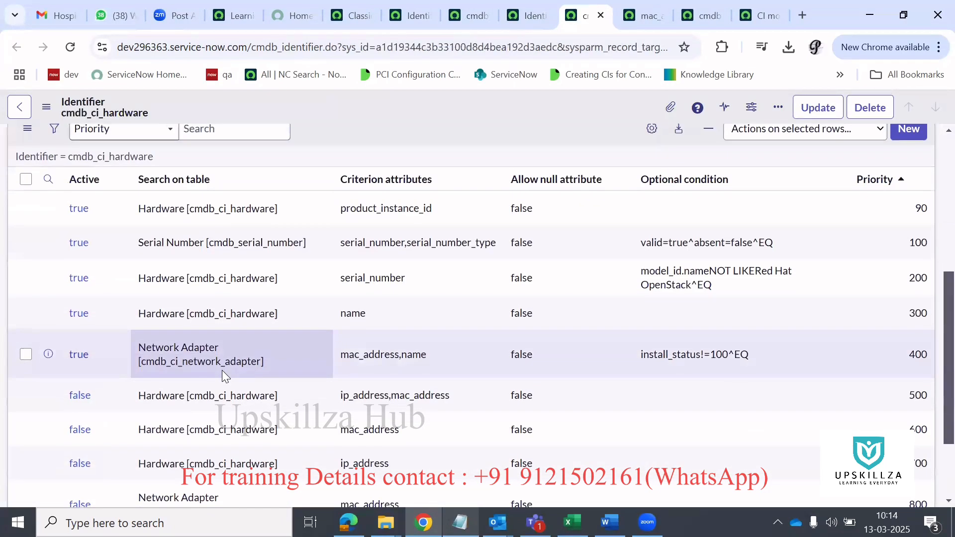
Step: Highlight the Serial Number search table and the product_instance_id criterion attribute in the Hardware Rule's identifier entries
click(222, 370)
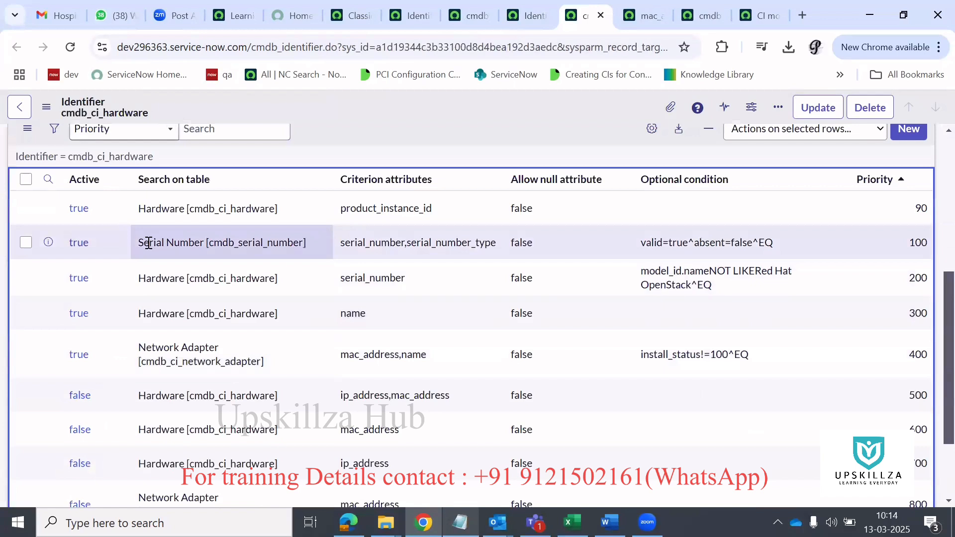
drag(137, 243, 317, 236)
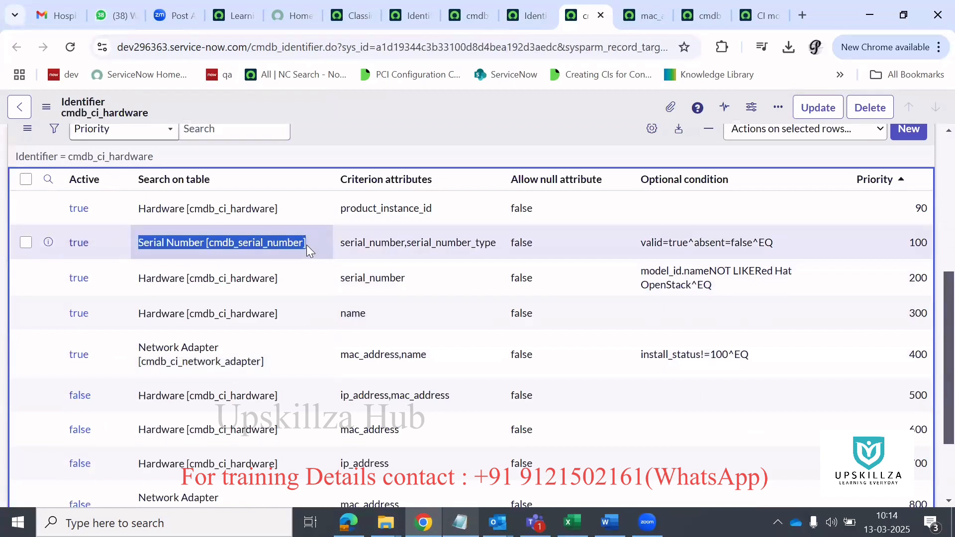
drag(438, 208, 343, 206)
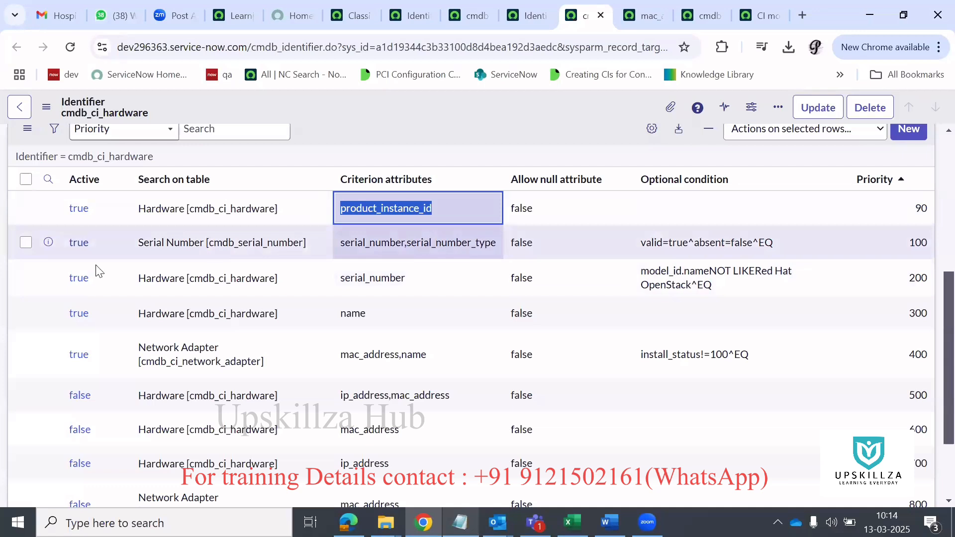
click(104, 210)
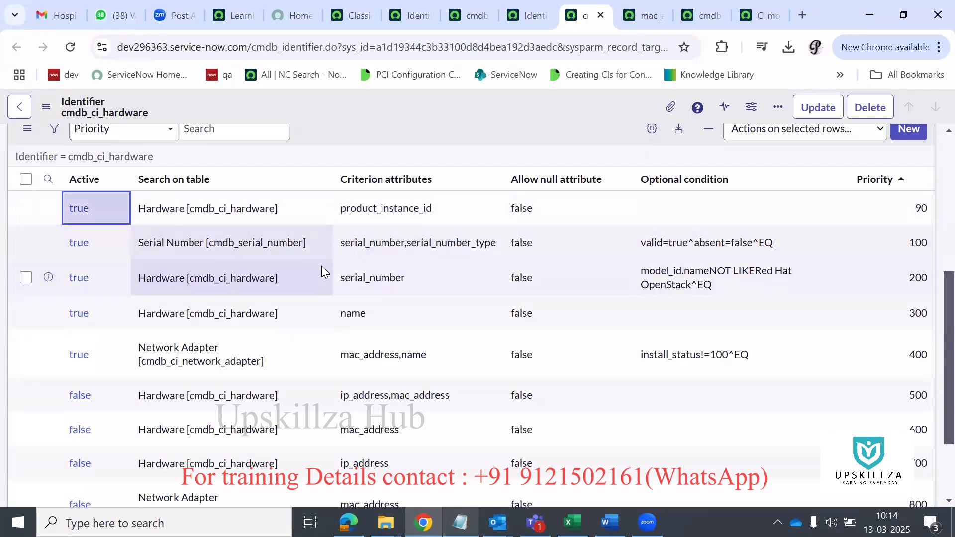
click(296, 243)
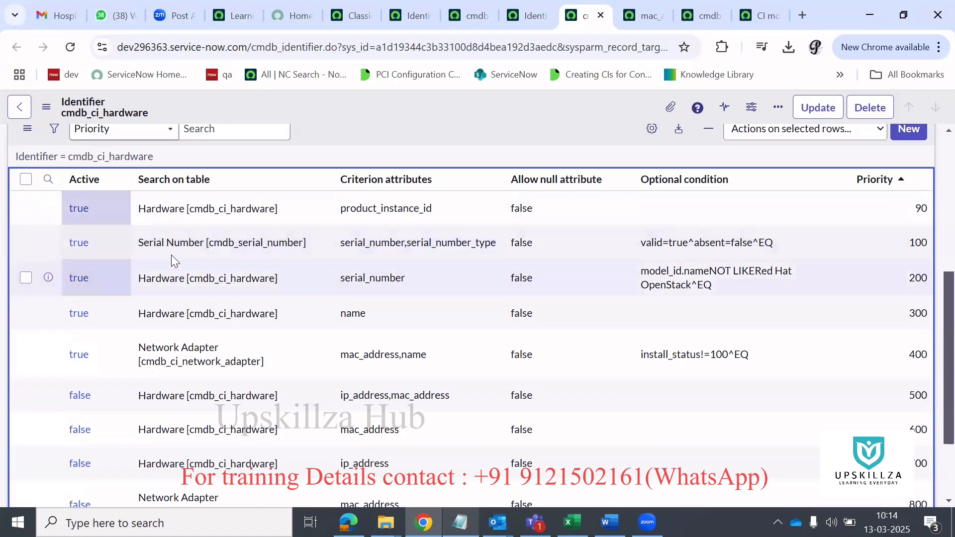
Step: Highlight the serial_number, name and mac_address,name criterion attributes and the Network Adapter search table in the identifier entries
drag(412, 277, 347, 278)
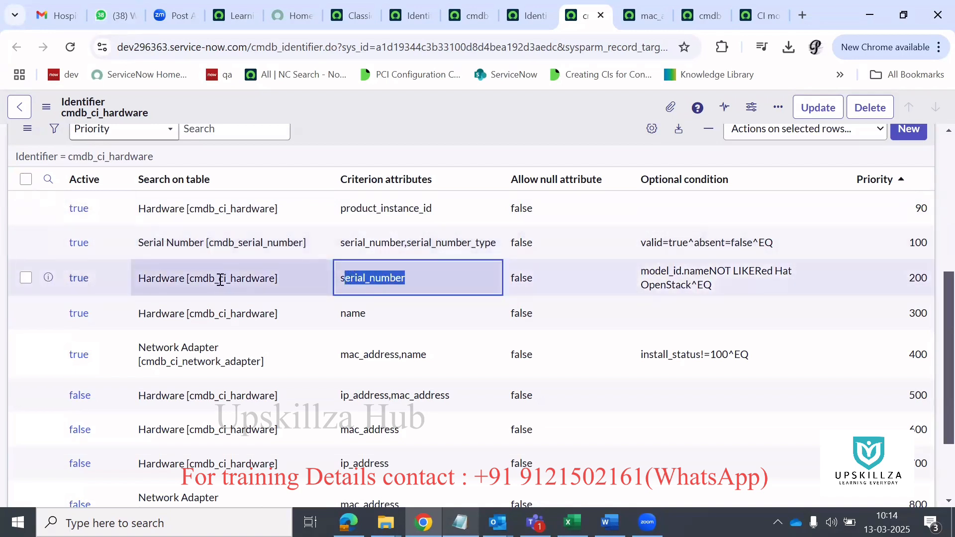
scroll(219, 279, down, 1)
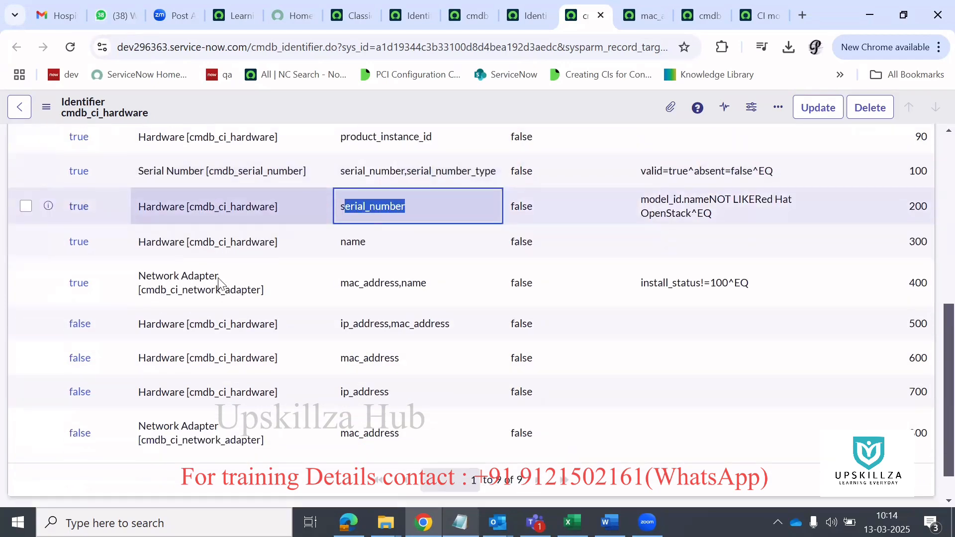
drag(381, 246, 301, 246)
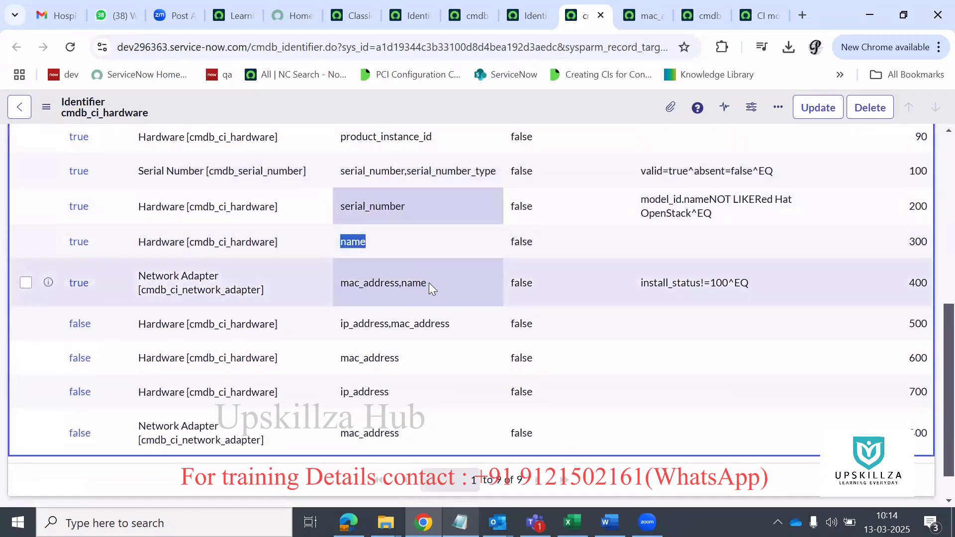
drag(428, 283, 364, 282)
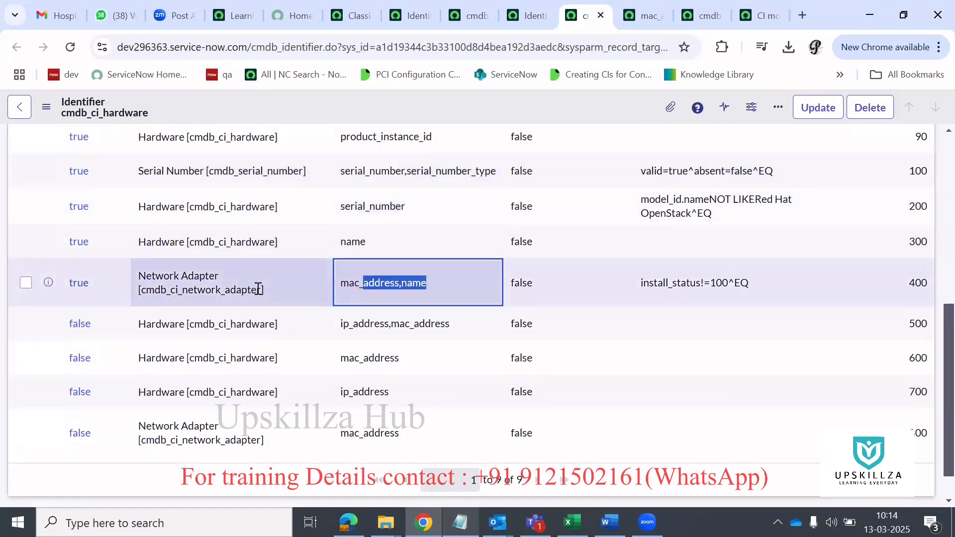
drag(263, 290, 187, 281)
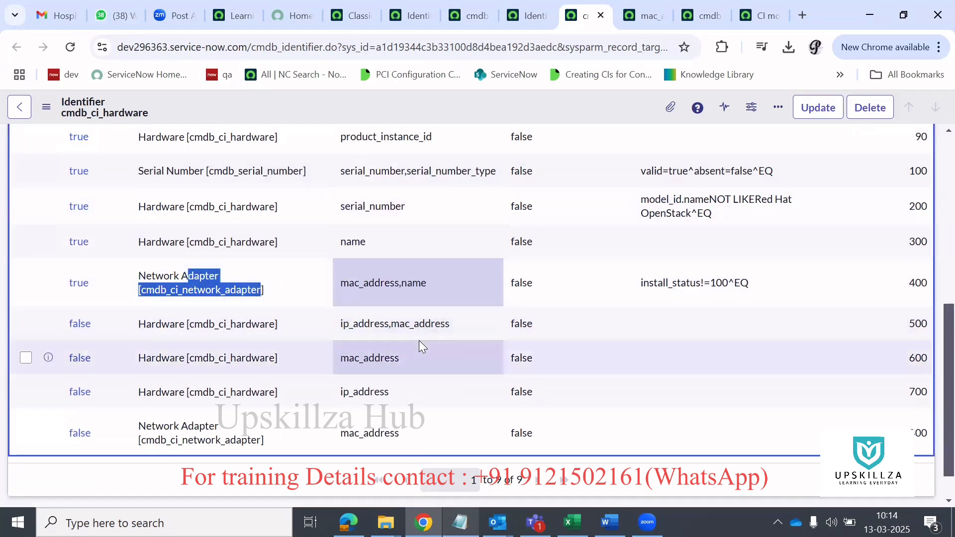
scroll(420, 344, down, 1)
scroll(420, 344, up, 2)
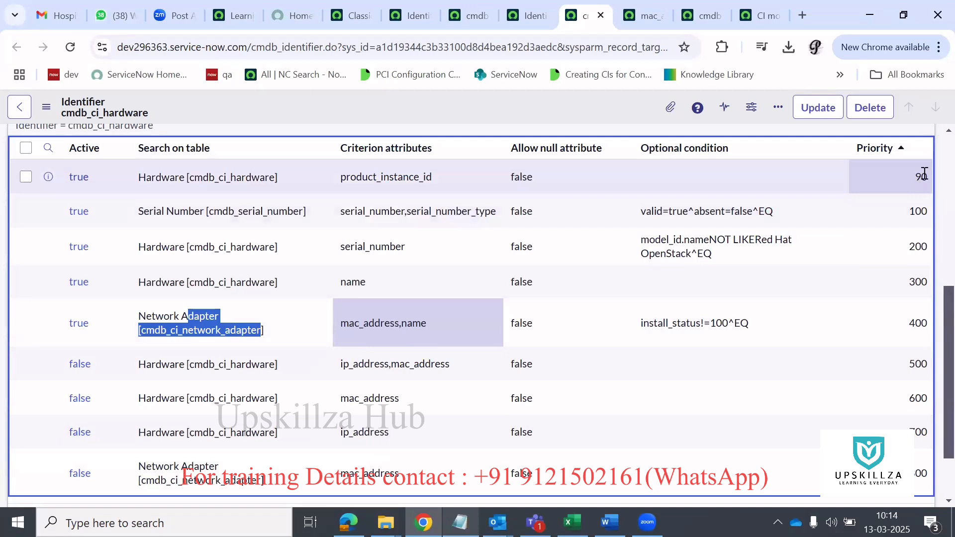
Step: Examine the identifier entries' priority order, highlighting the cmdb_serial_number table and the Hardware table of the serial_number entry
click(901, 186)
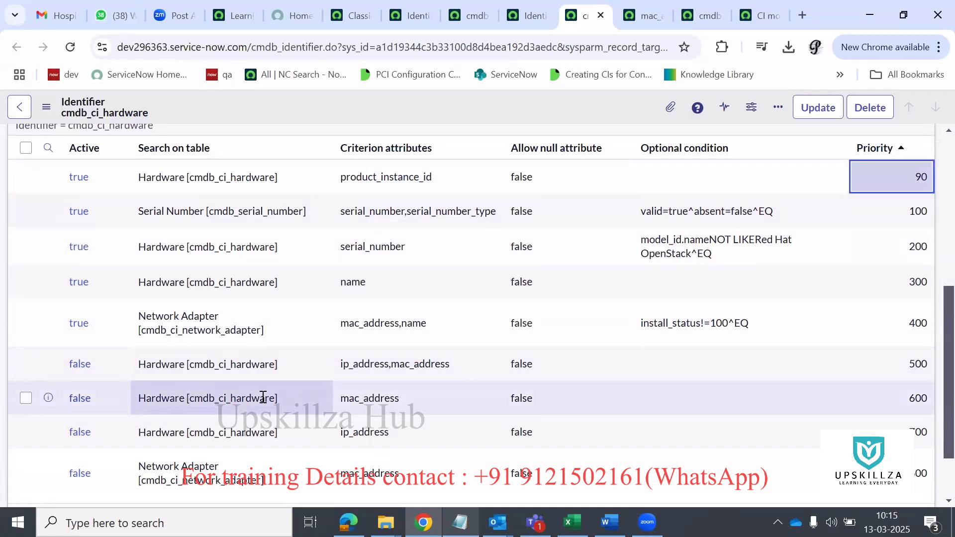
scroll(263, 397, down, 2)
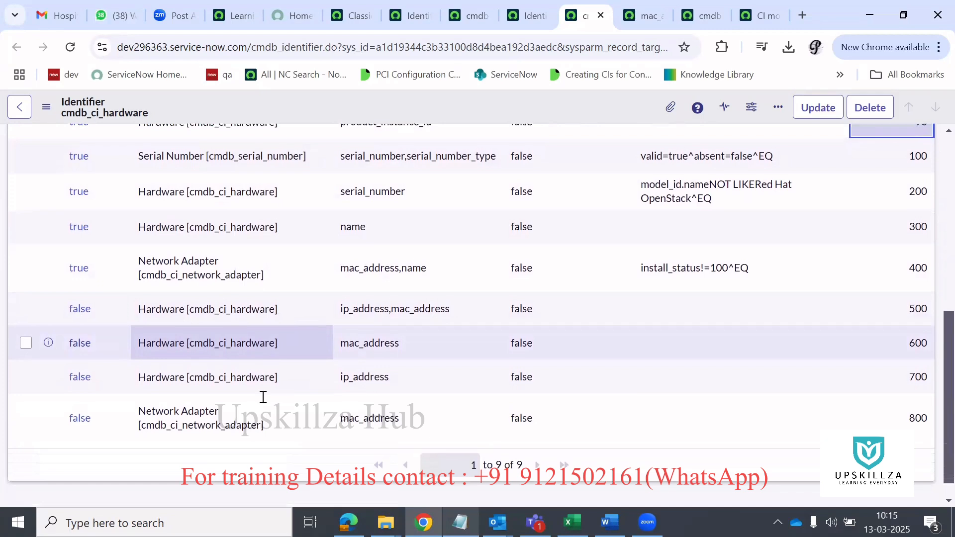
scroll(263, 397, up, 1)
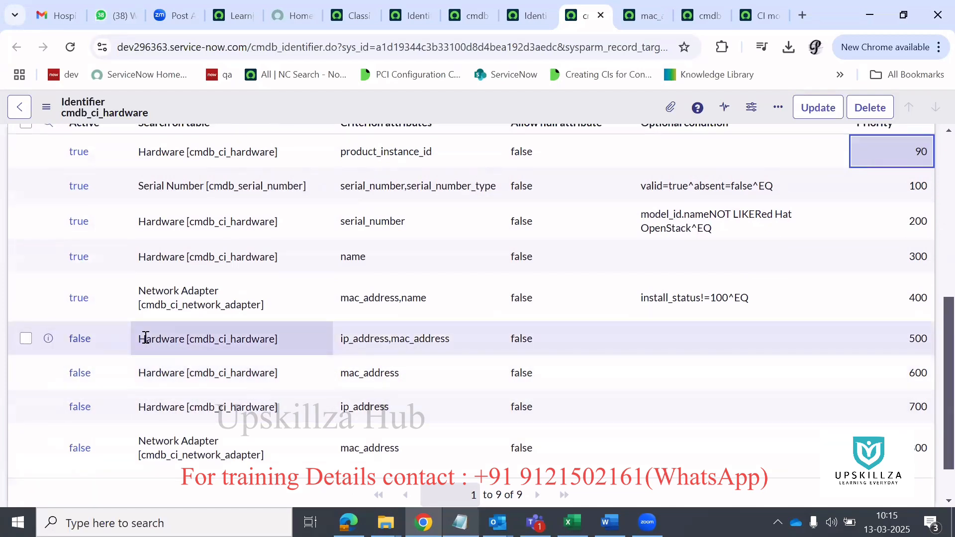
scroll(145, 338, up, 1)
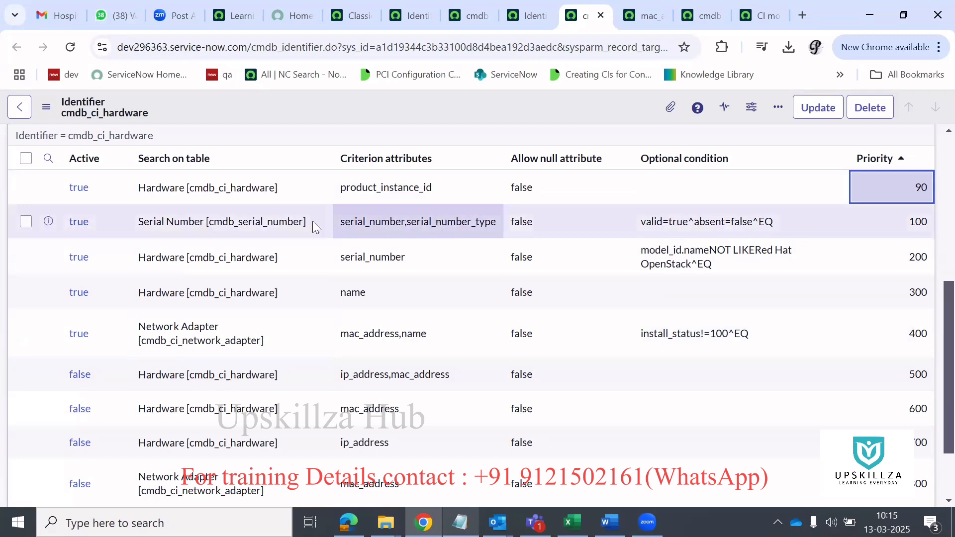
drag(210, 221, 302, 224)
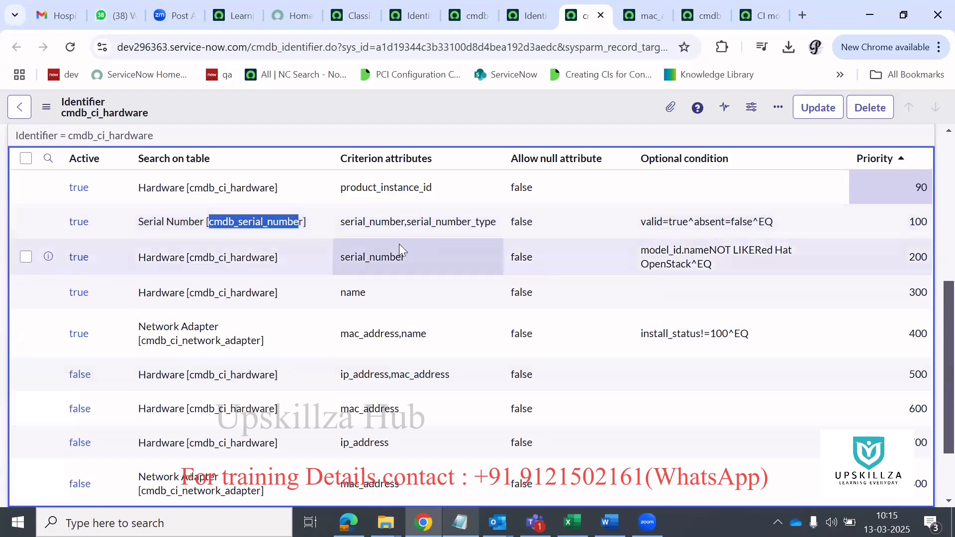
drag(367, 257, 233, 258)
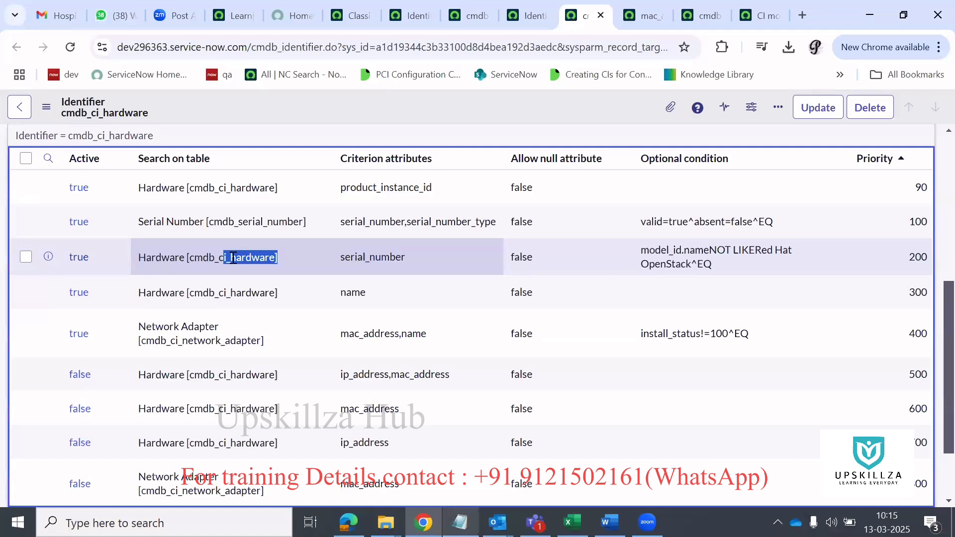
drag(233, 258, 346, 339)
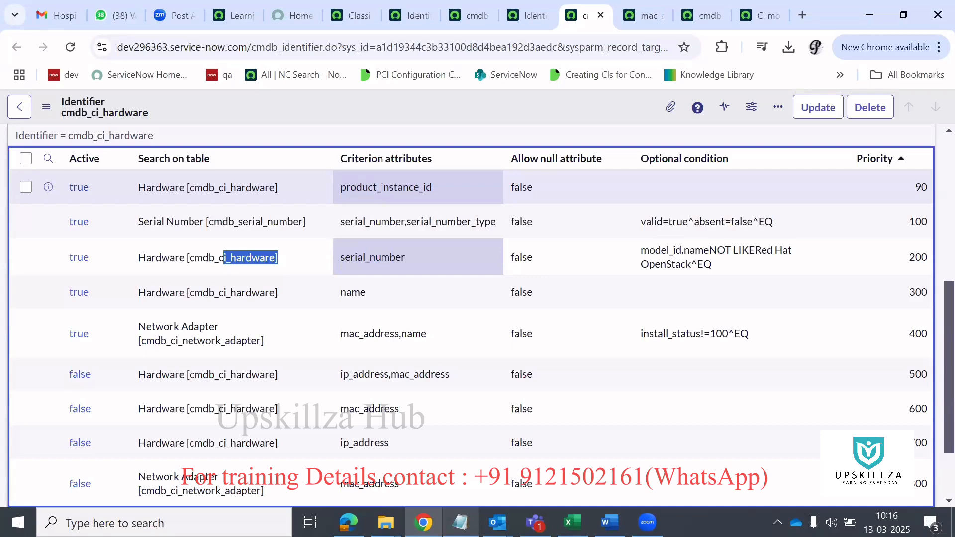
Step: Switch to the Word document and look through the Hardware Rule table and the discovery source match examples
key(alt+Tab)
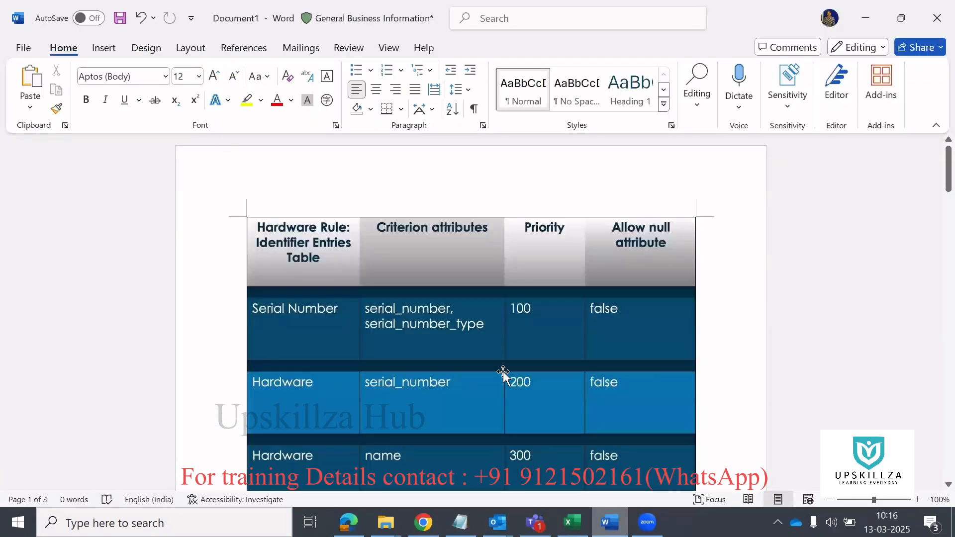
scroll(503, 374, down, 15)
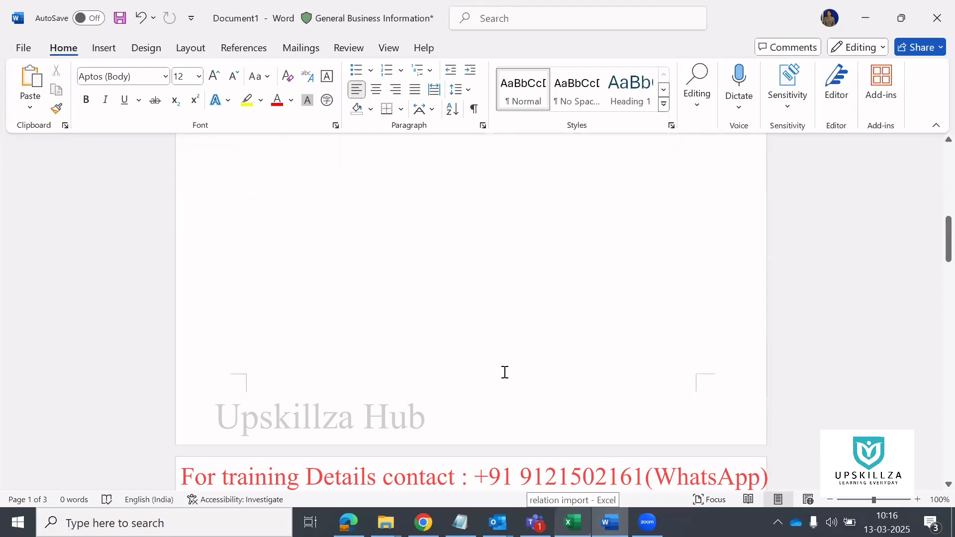
scroll(503, 374, down, 10)
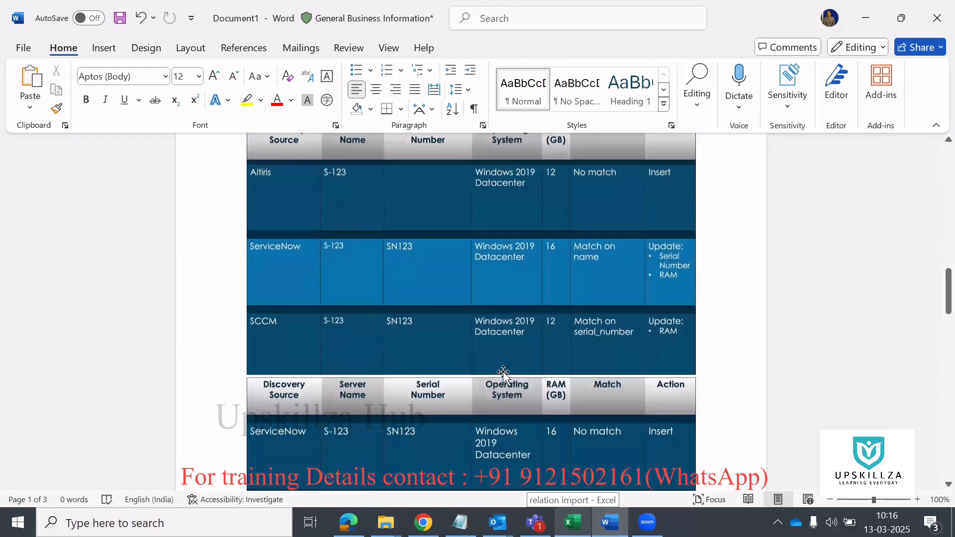
scroll(504, 374, down, 4)
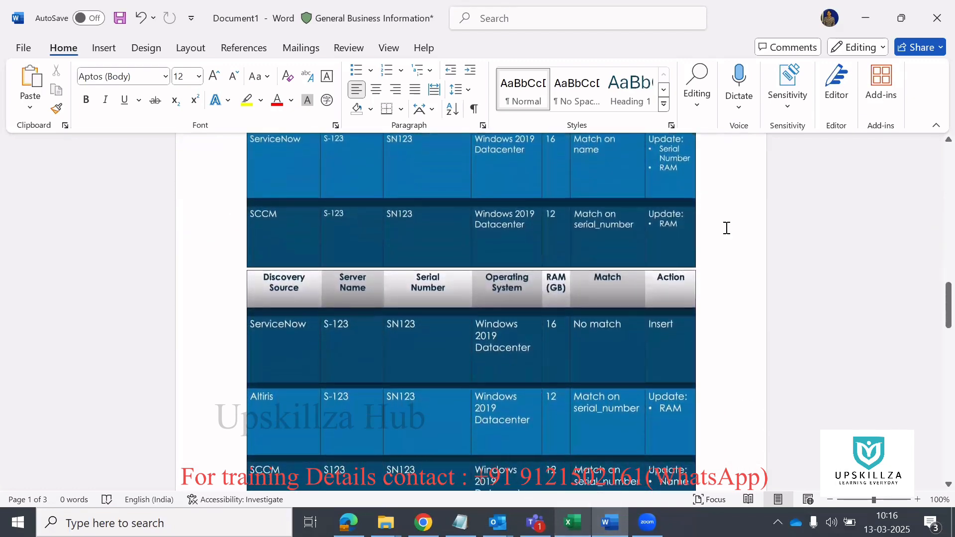
scroll(713, 242, up, 5)
scroll(714, 243, down, 10)
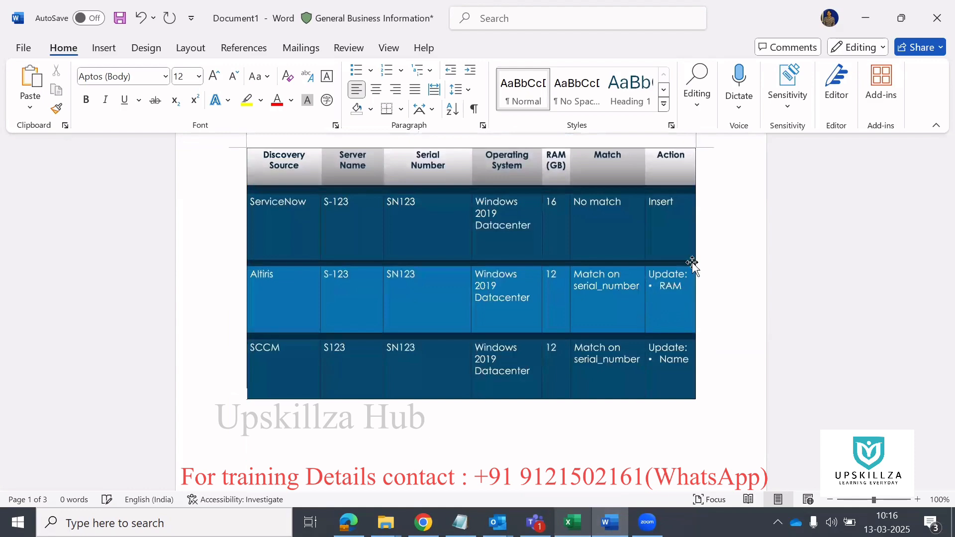
Step: Examine the final discovery source table, comparing the match and action for the ServiceNow, Altiris and SCCM rows
scroll(675, 269, up, 2)
scroll(675, 271, down, 1)
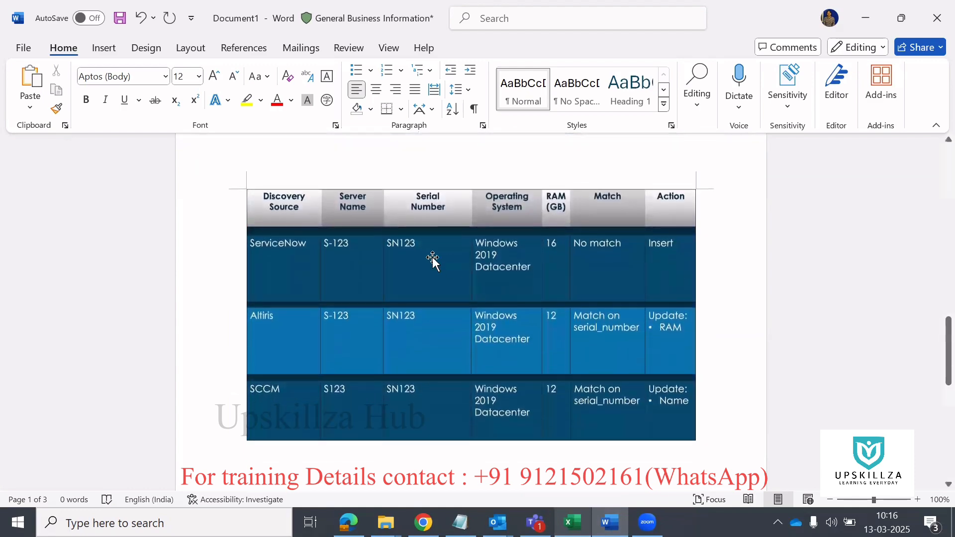
scroll(434, 259, up, 3)
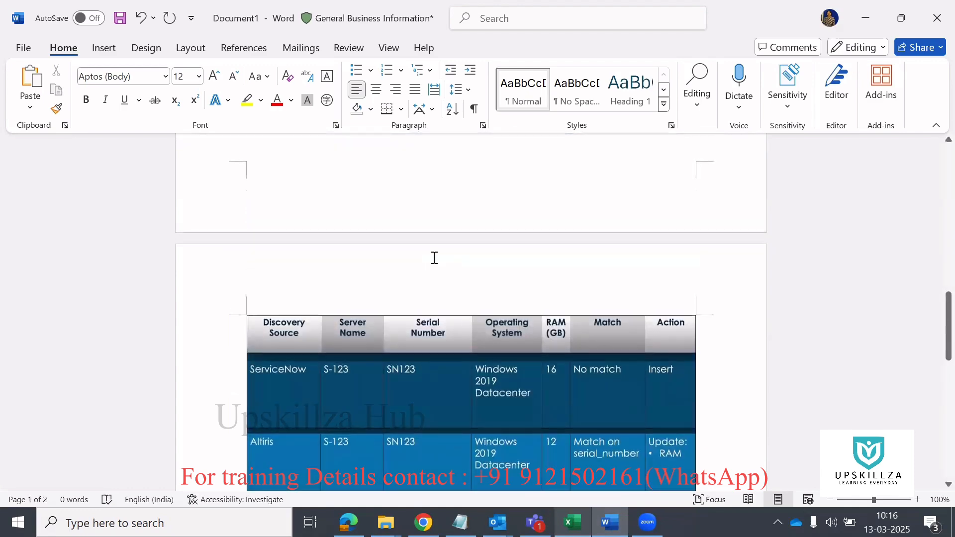
scroll(434, 259, down, 3)
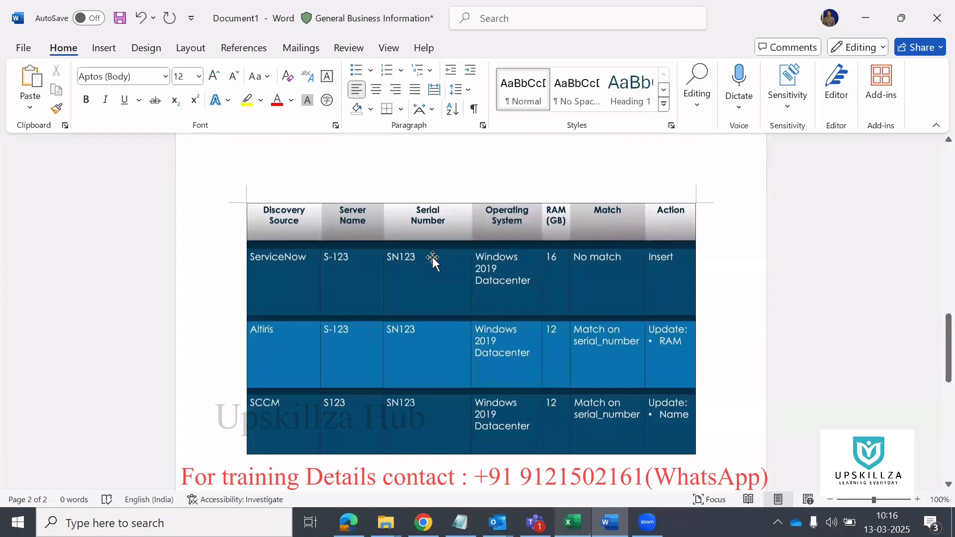
scroll(433, 258, up, 1)
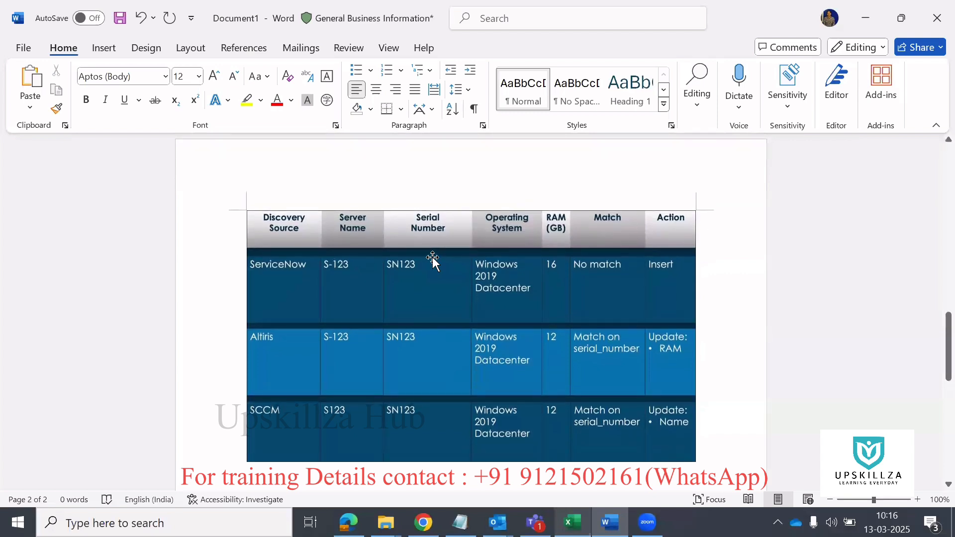
scroll(281, 287, up, 2)
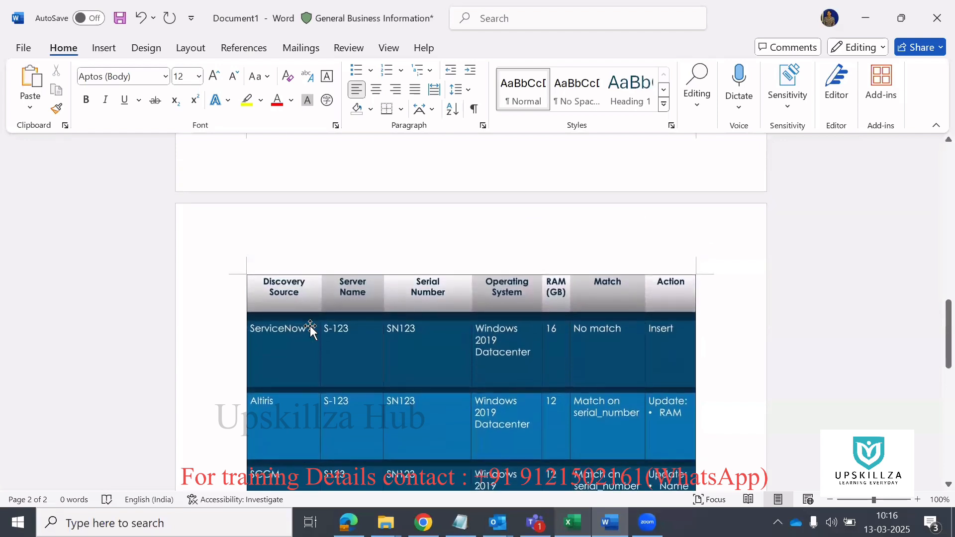
scroll(310, 329, down, 1)
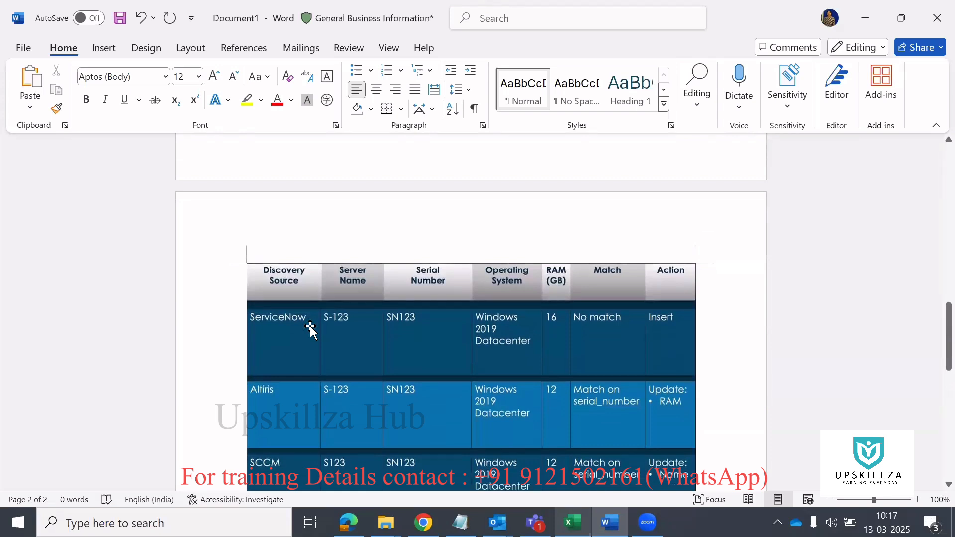
scroll(310, 329, down, 2)
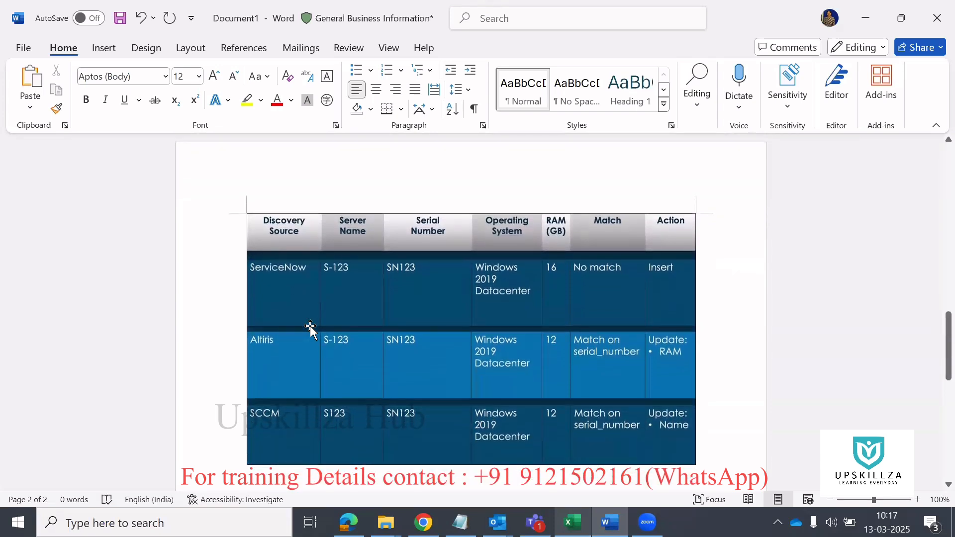
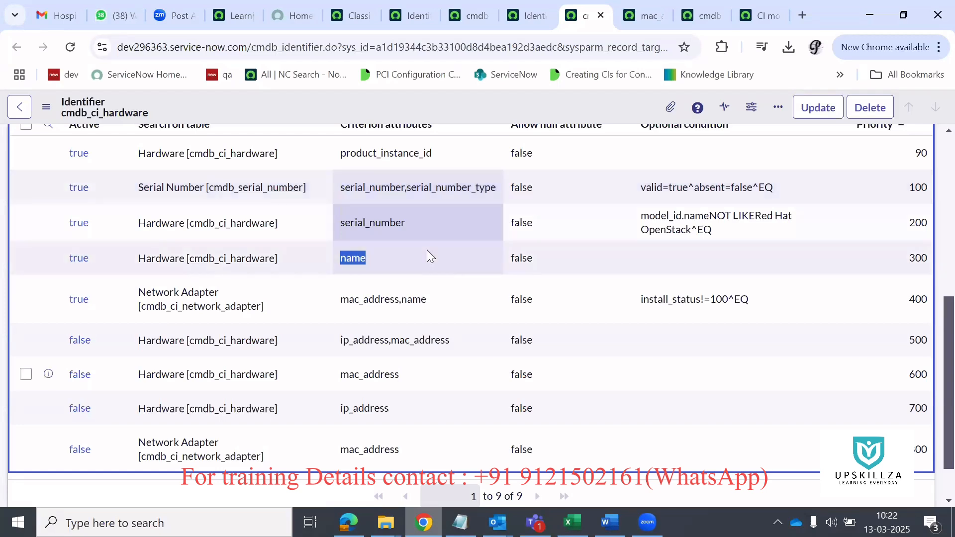
Step: Switch to the relation import workbook in Excel and enter "linux server1" in cell A11
key(alt+Tab)
click(114, 268)
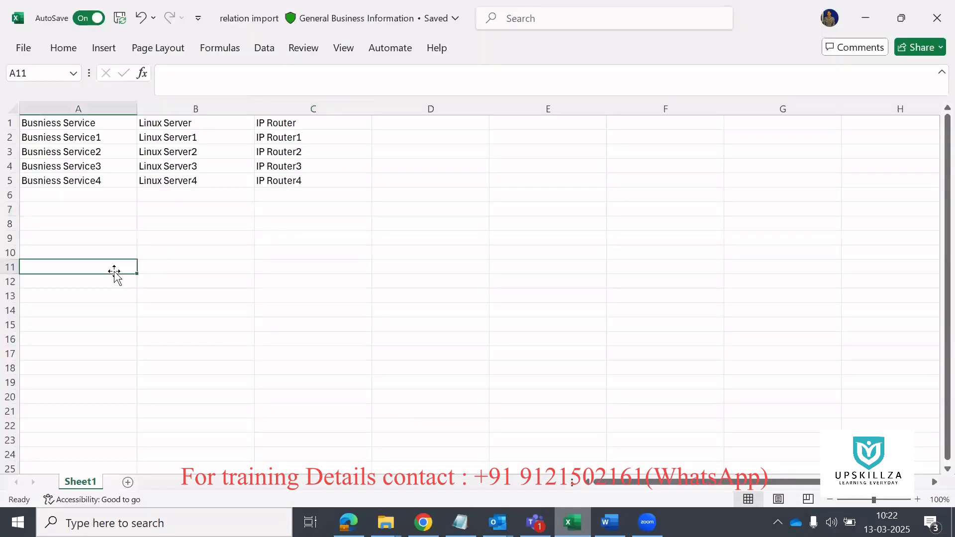
text(linu)
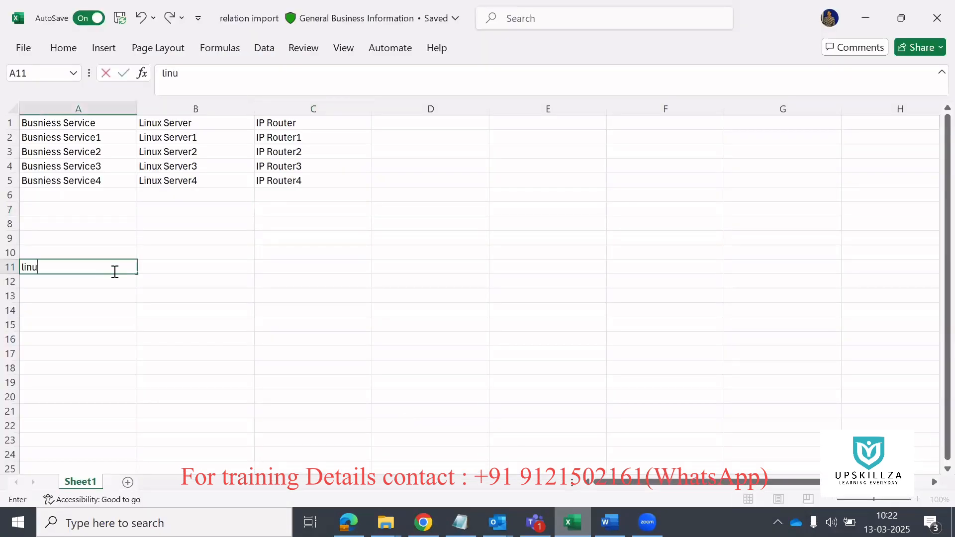
text(x server)
key(Tab)
click(113, 271)
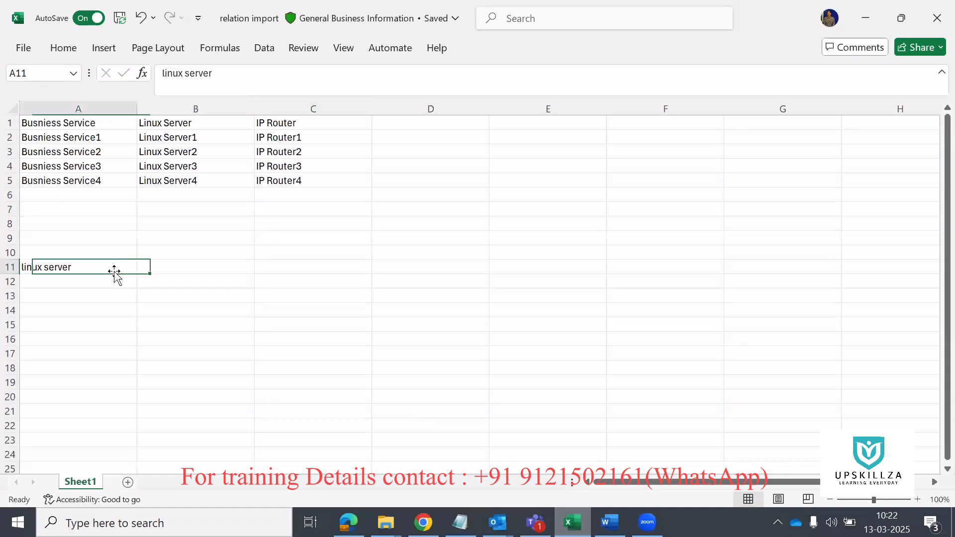
double_click(114, 267)
text(1)
click(195, 263)
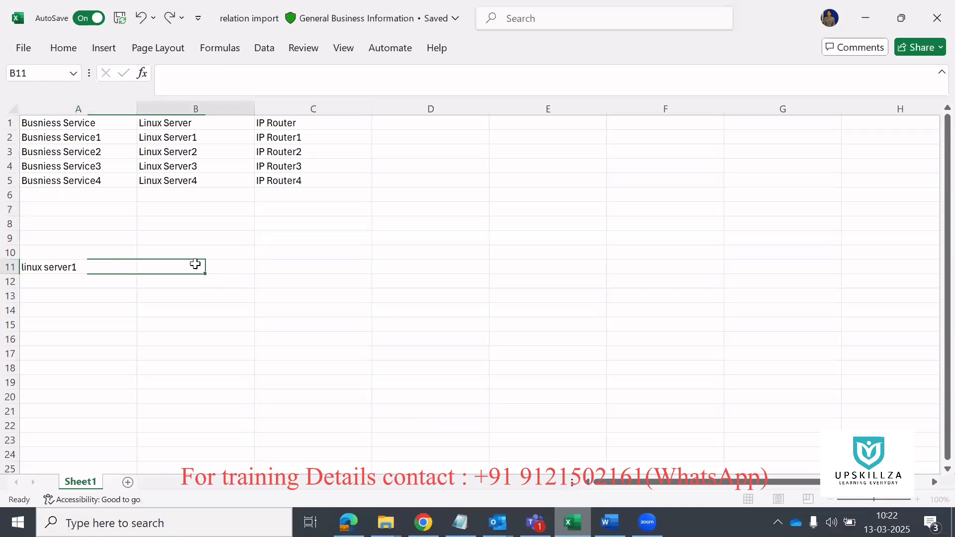
Step: Enter the IP address 10.1.10.1 in cell B11, beside linux server1
text(10.1.10.1)
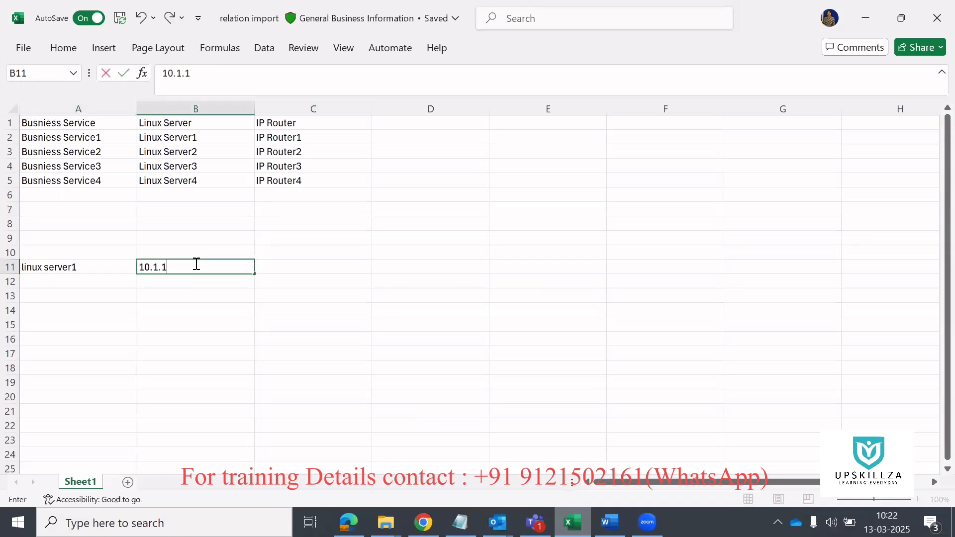
click(122, 268)
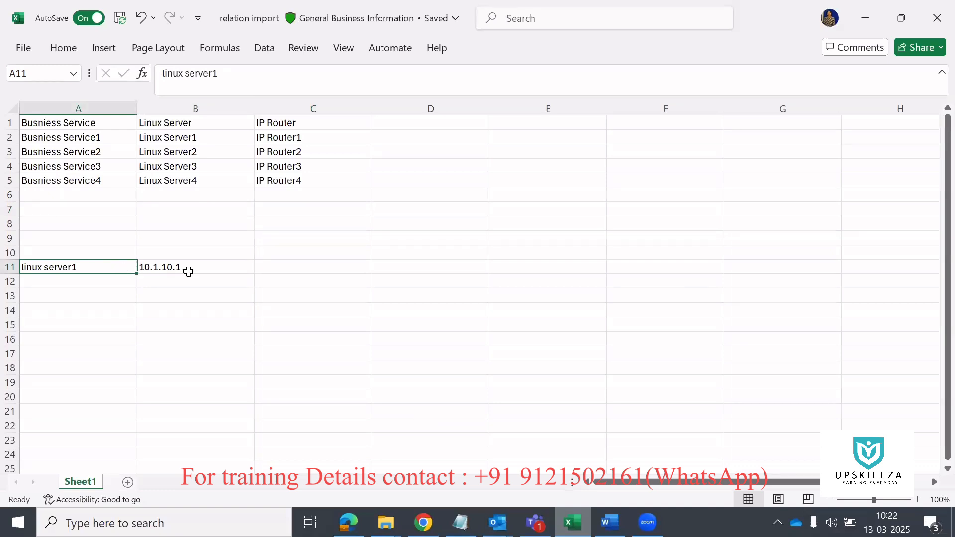
click(204, 267)
click(99, 268)
Step: Enter "linux server2" in cell A12, directly below linux server1
click(94, 283)
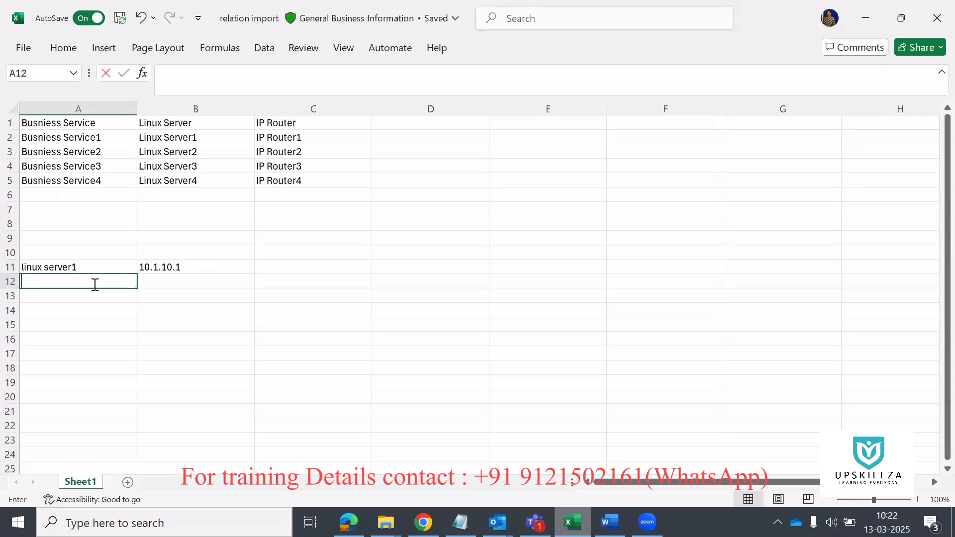
text(linux)
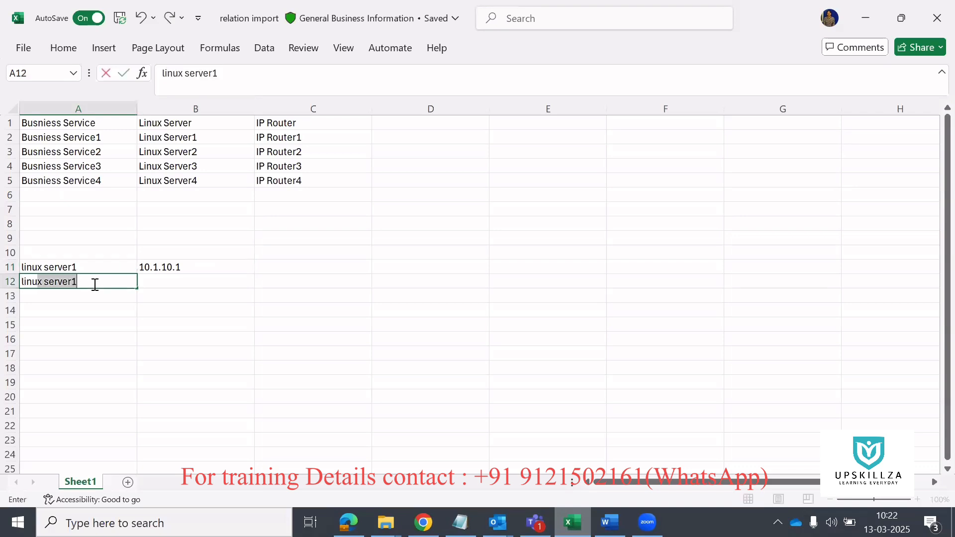
key(Tab)
double_click(94, 283)
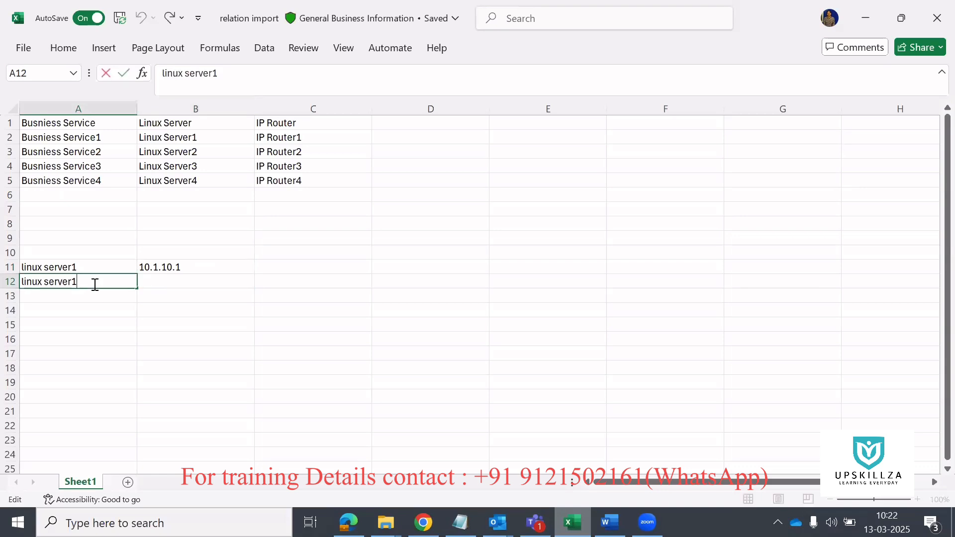
key(BackSpace)
text(2)
Step: Copy the IP address from B11 into B12 for linux server2
click(182, 269)
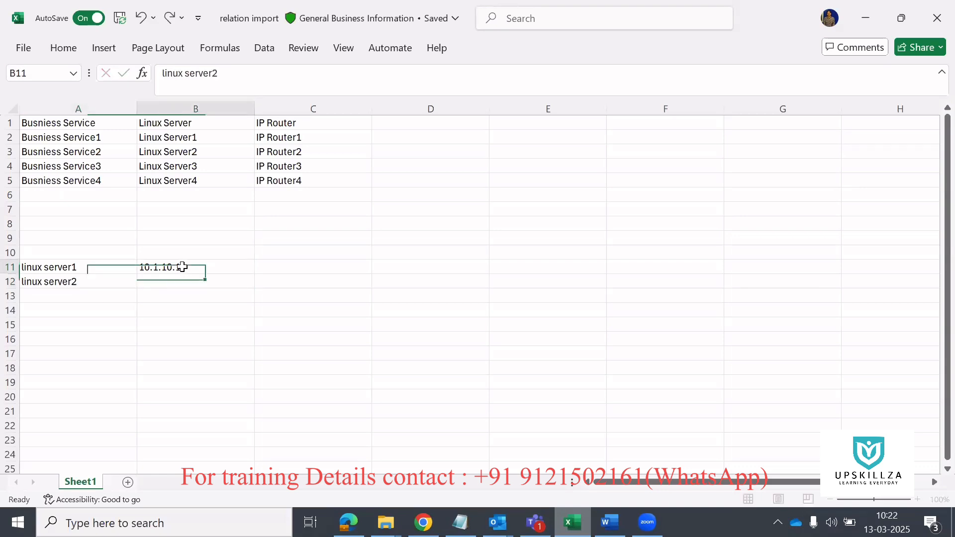
key(ctrl+c)
click(184, 280)
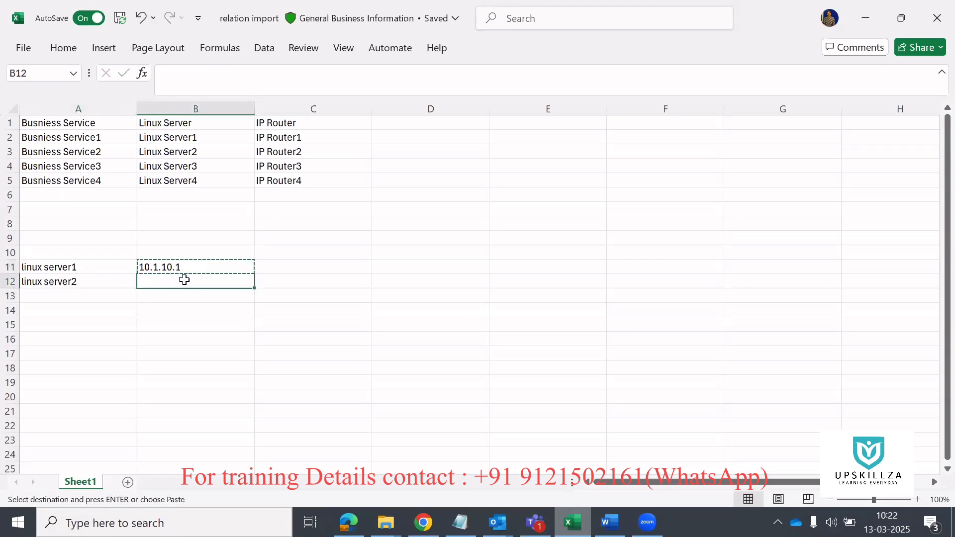
key(ctrl+v)
click(205, 264)
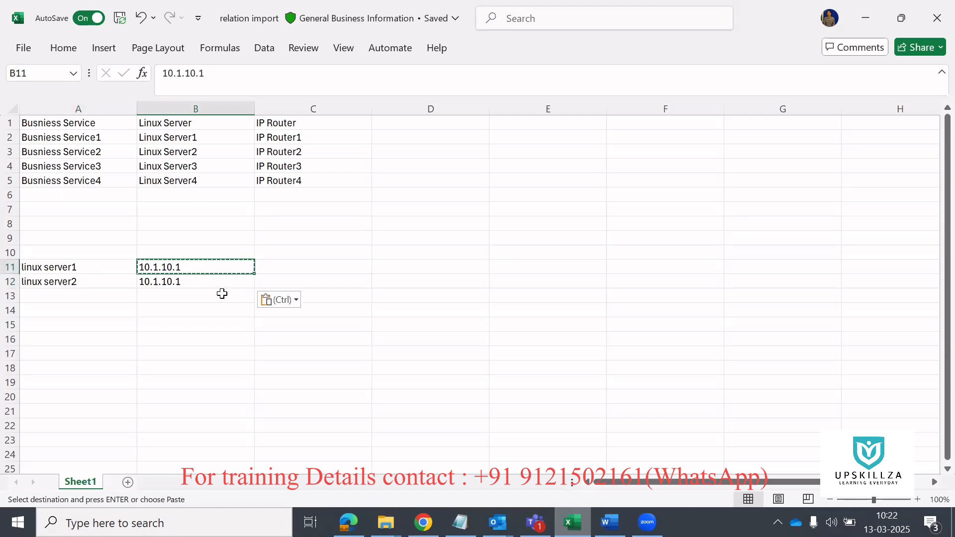
Step: Compare the server names and IP addresses of the two sample rows in A11:B12
drag(36, 267, 199, 265)
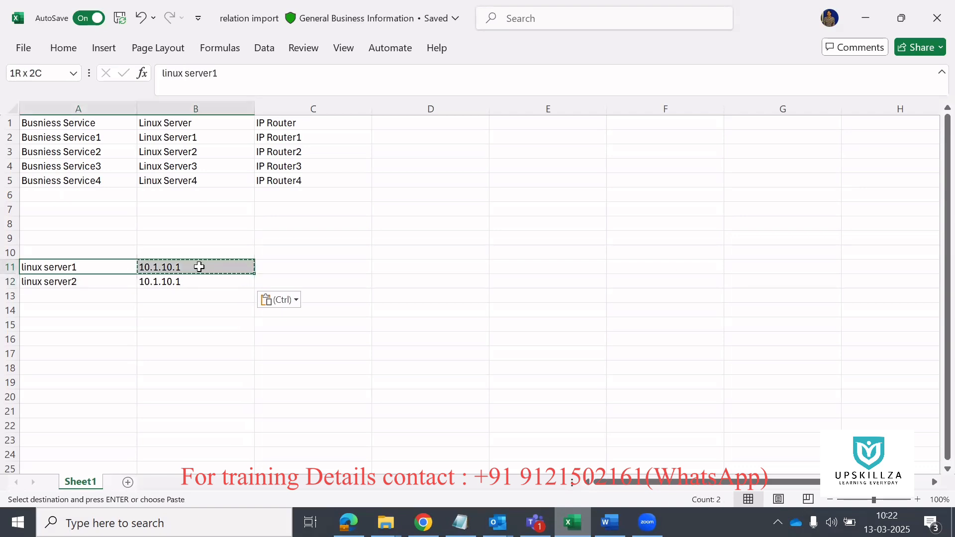
drag(199, 265, 198, 267)
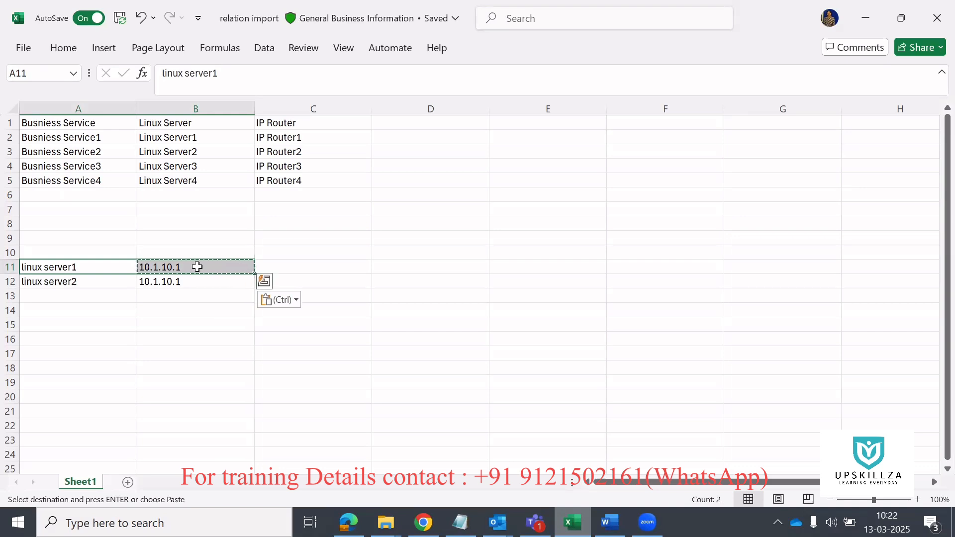
click(198, 266)
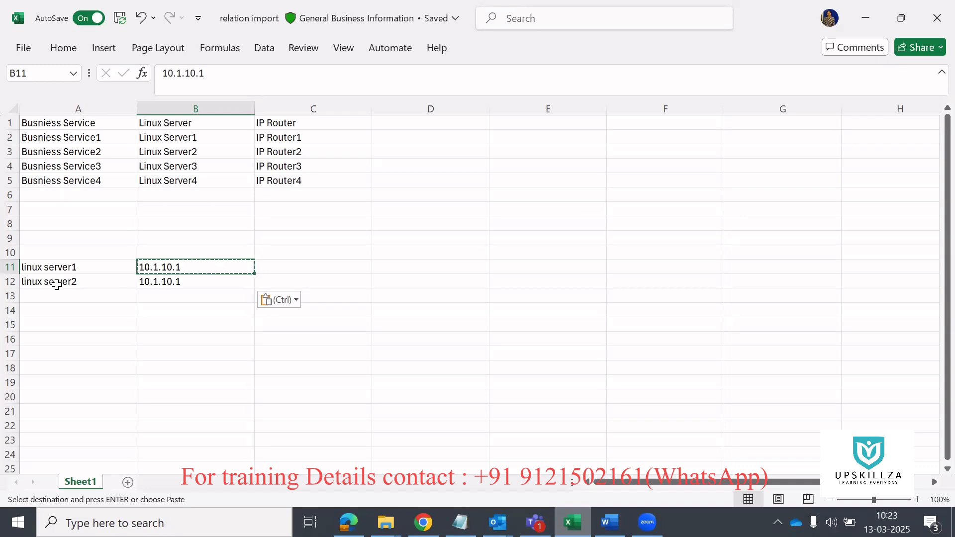
click(182, 282)
click(50, 281)
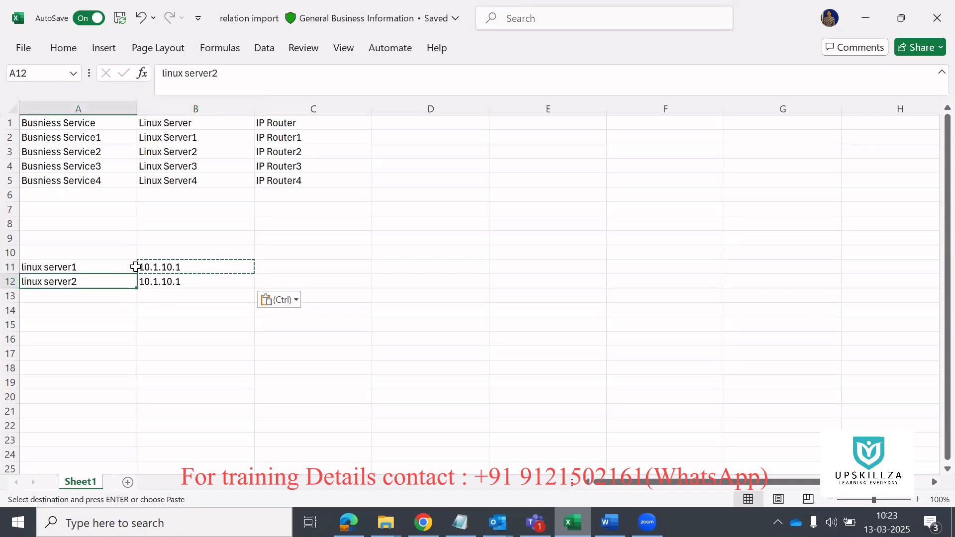
click(66, 265)
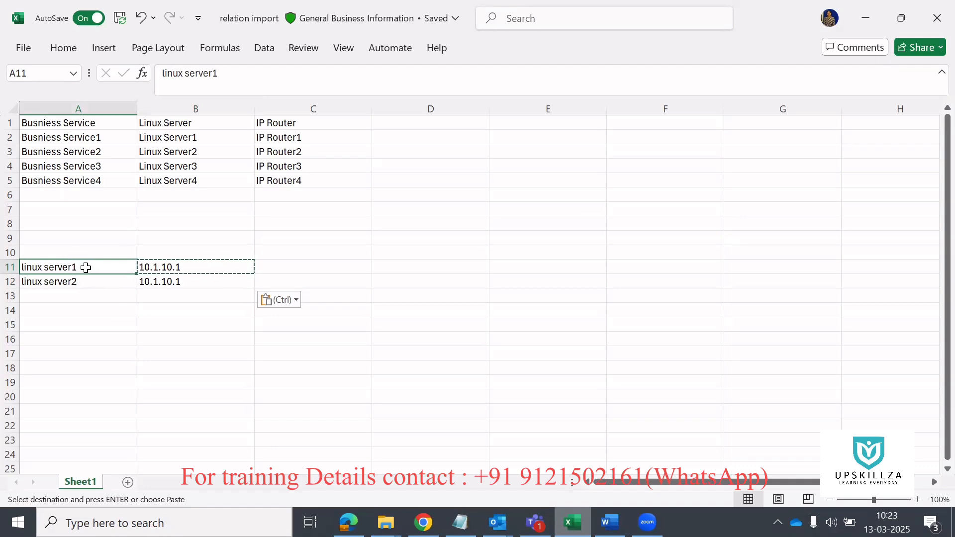
click(183, 266)
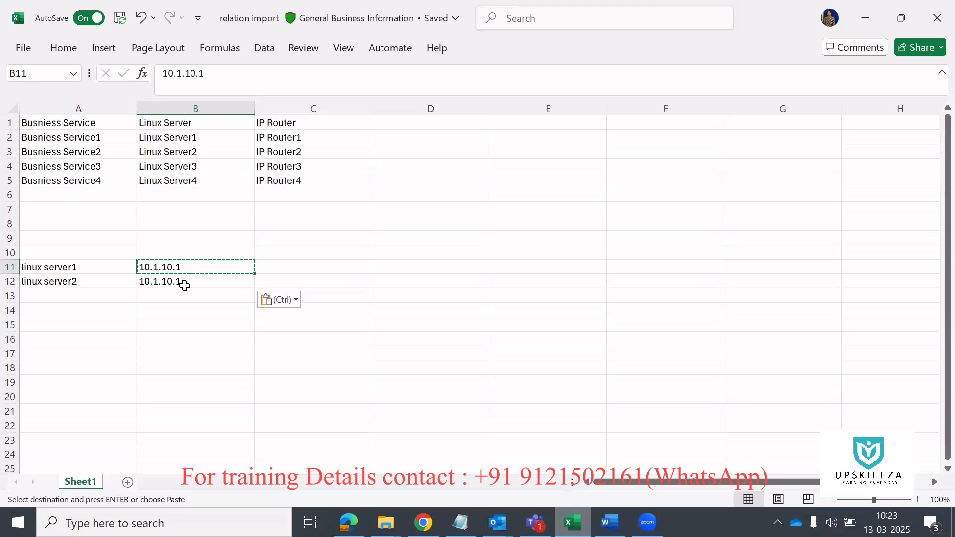
key(XF86AudioRaiseVolume)
drag(98, 270, 102, 282)
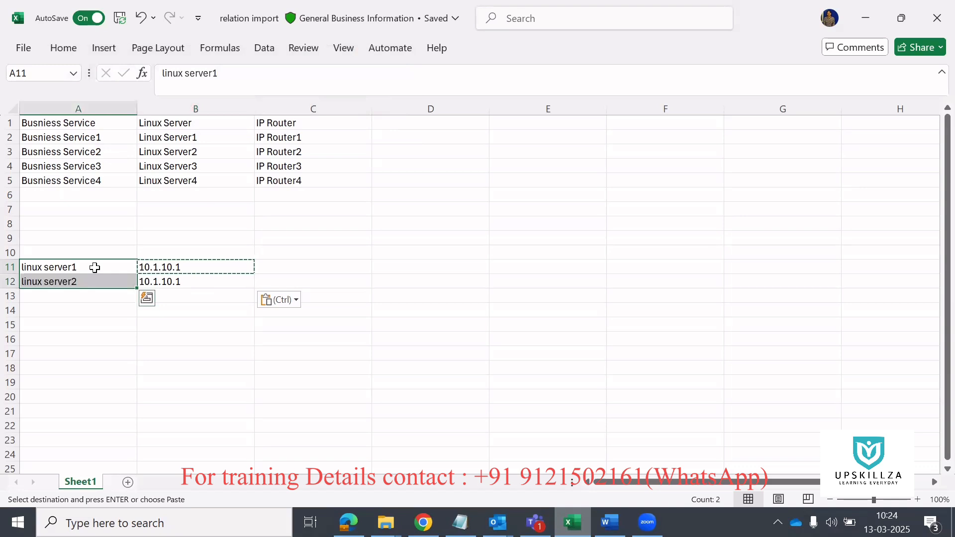
click(94, 268)
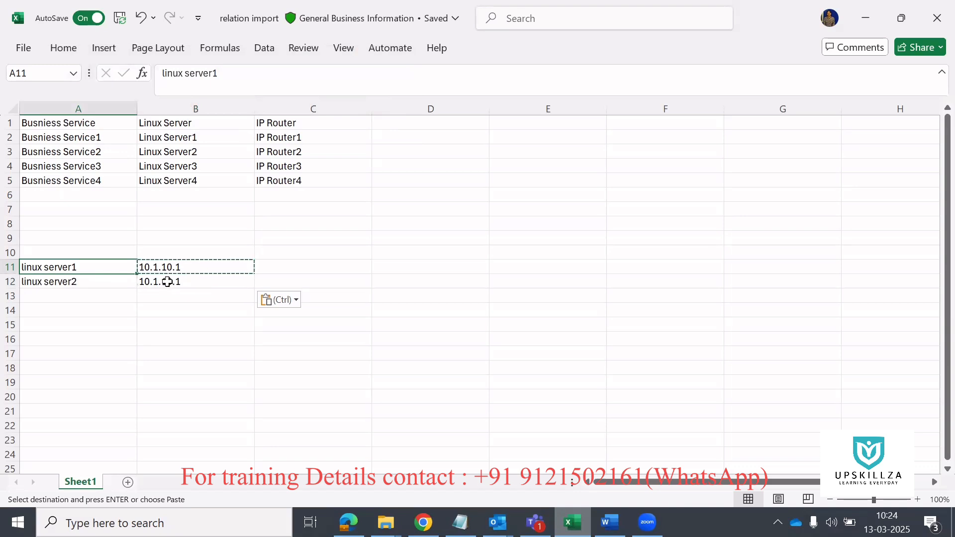
click(89, 285)
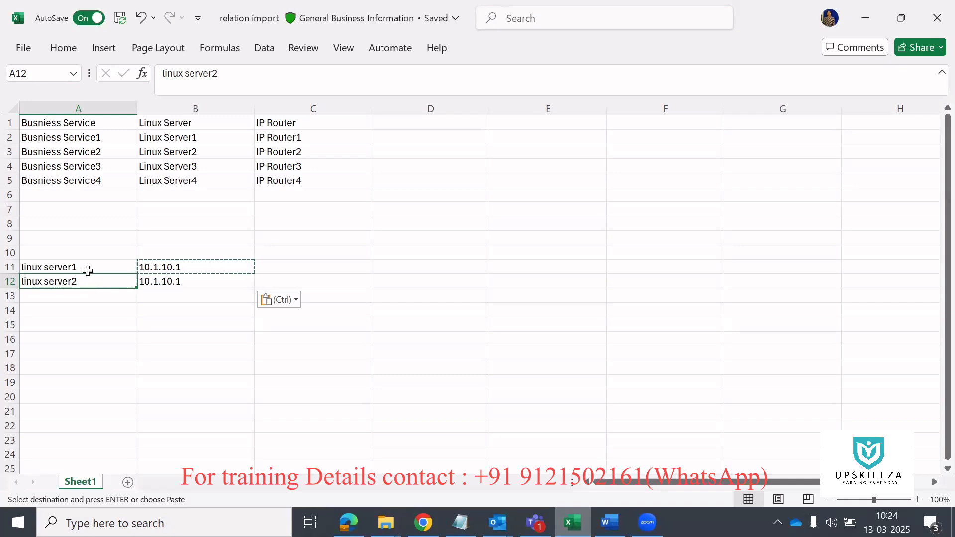
click(88, 269)
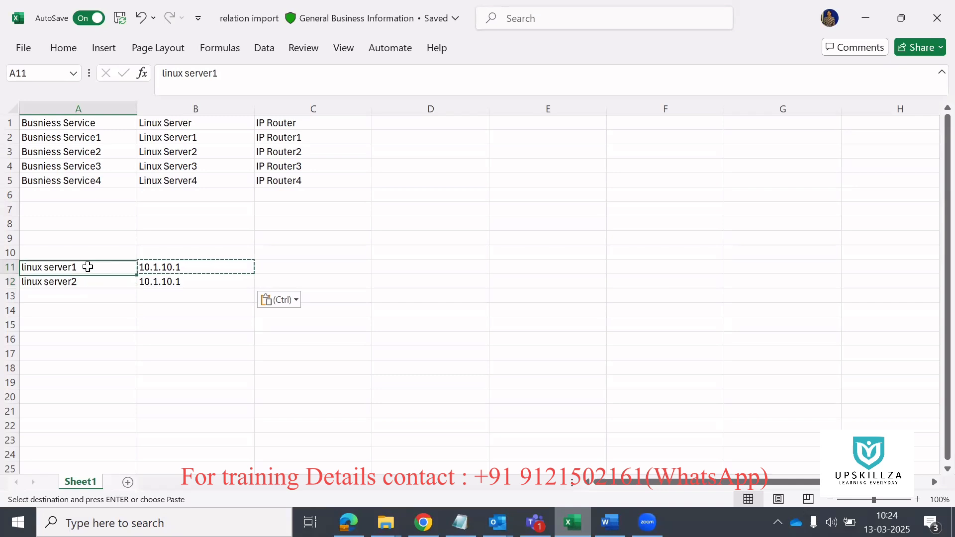
click(189, 268)
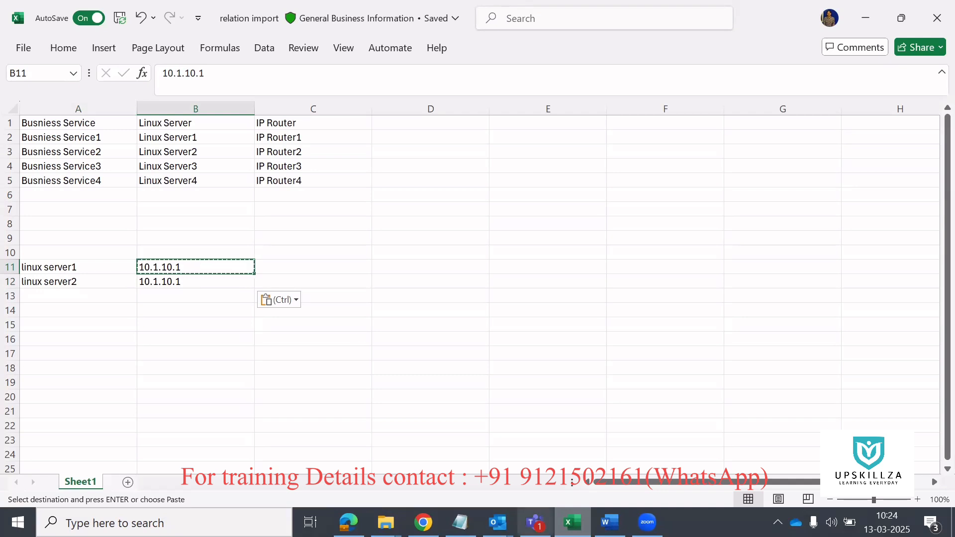
Step: Switch to the Word document and review the discovery source tables with their match and action columns
click(610, 523)
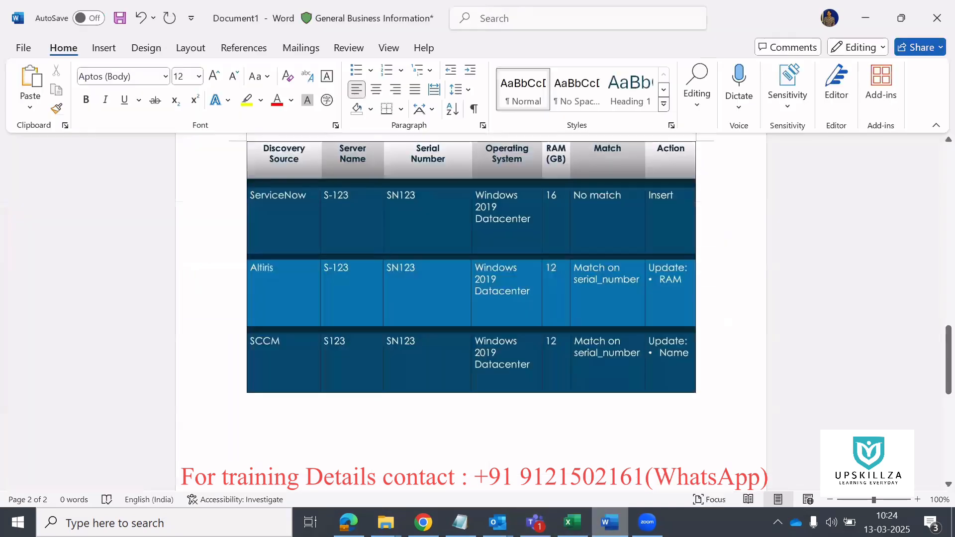
scroll(446, 353, down, 5)
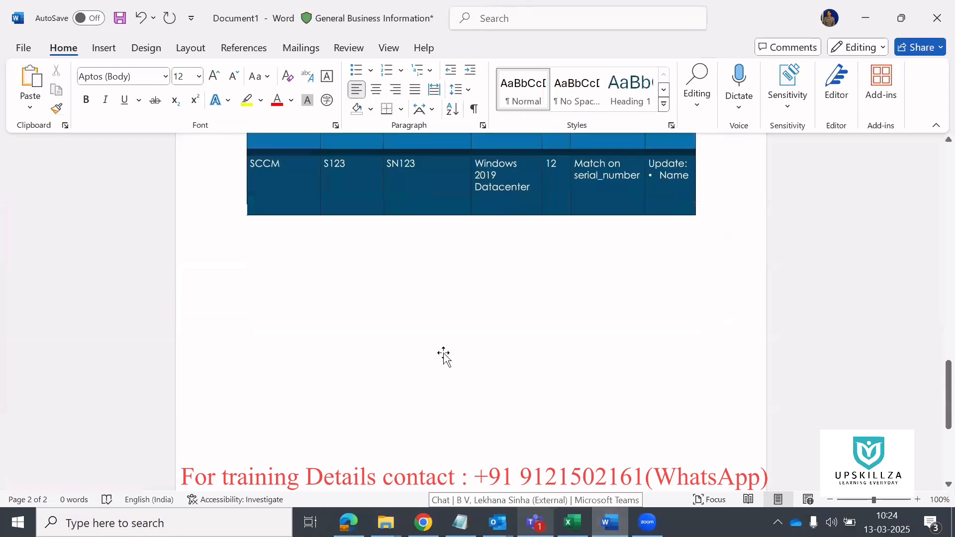
scroll(445, 353, up, 8)
scroll(445, 353, up, 5)
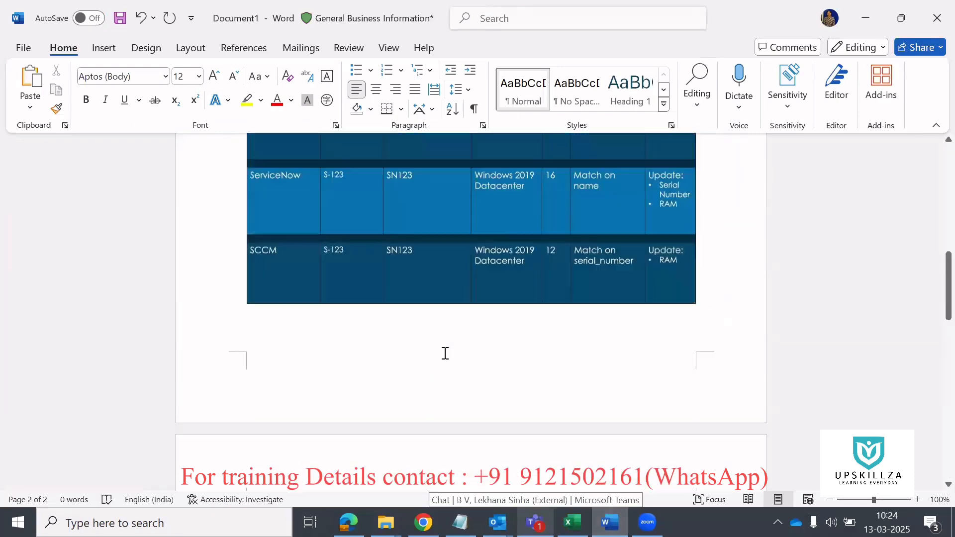
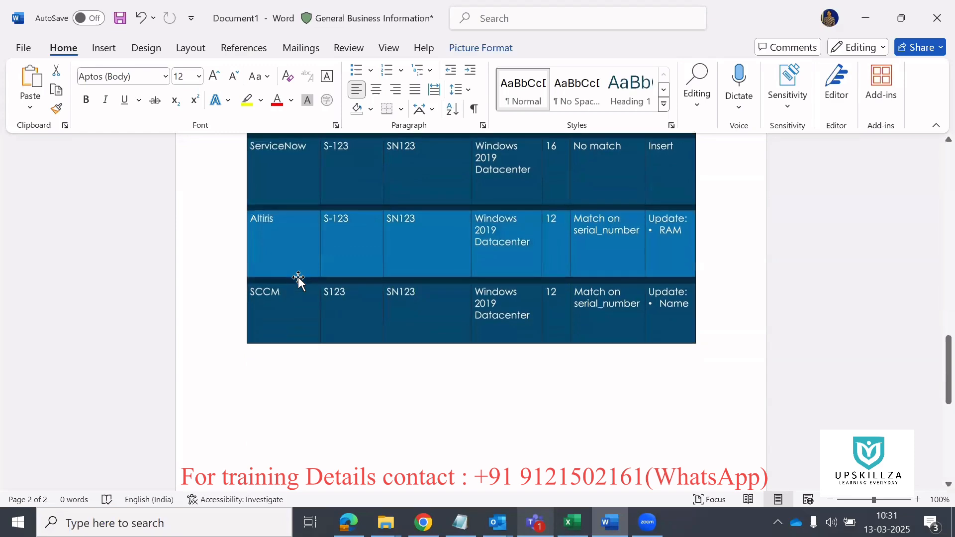
Step: Switch to ServiceNow in Chrome and search the full application navigator for "reconc"
click(424, 523)
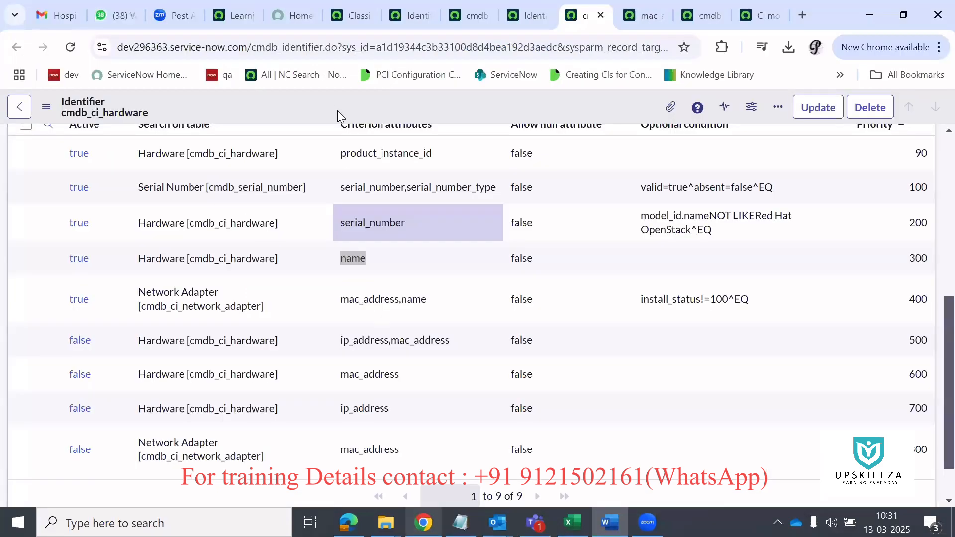
click(360, 4)
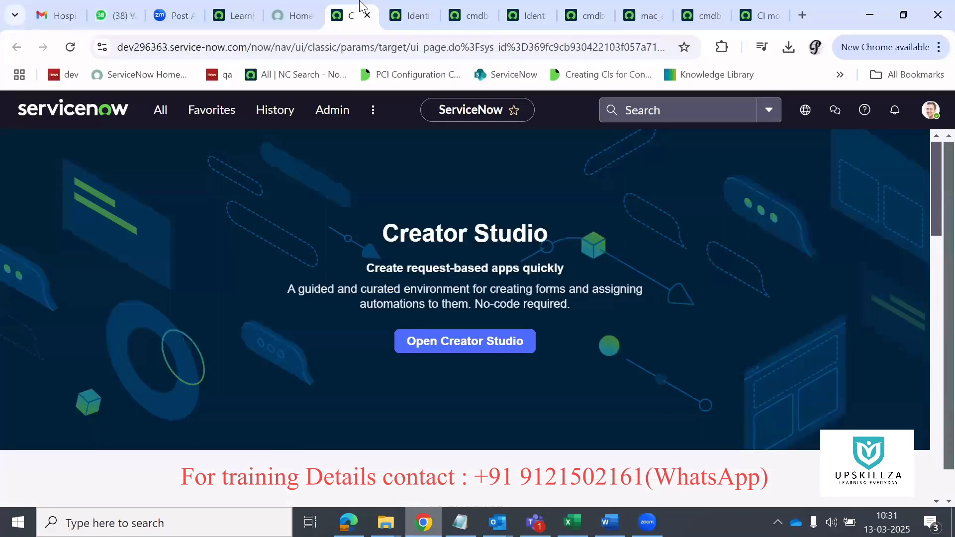
click(170, 114)
text(recon)
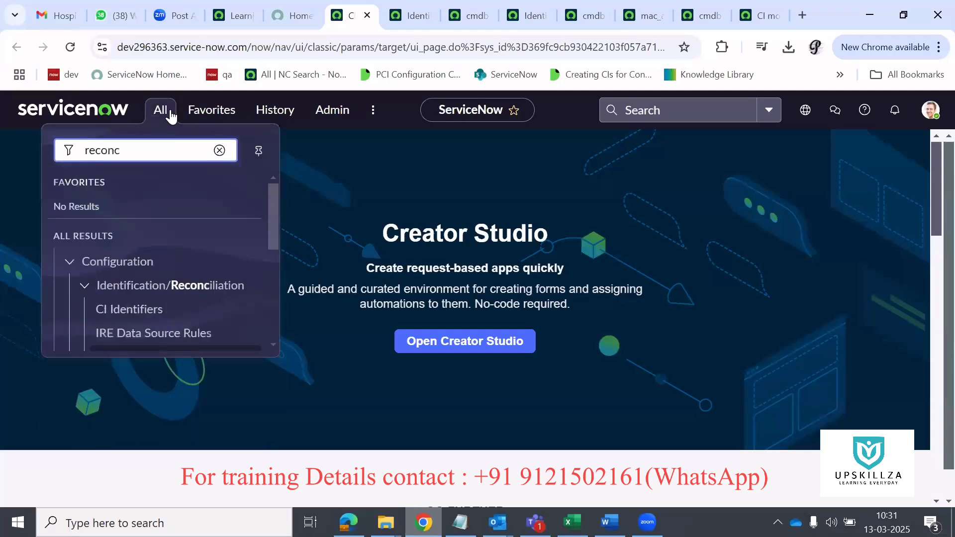
text(c)
Step: Go through the open ServiceNow pages to the CI Class Manager page
click(450, 15)
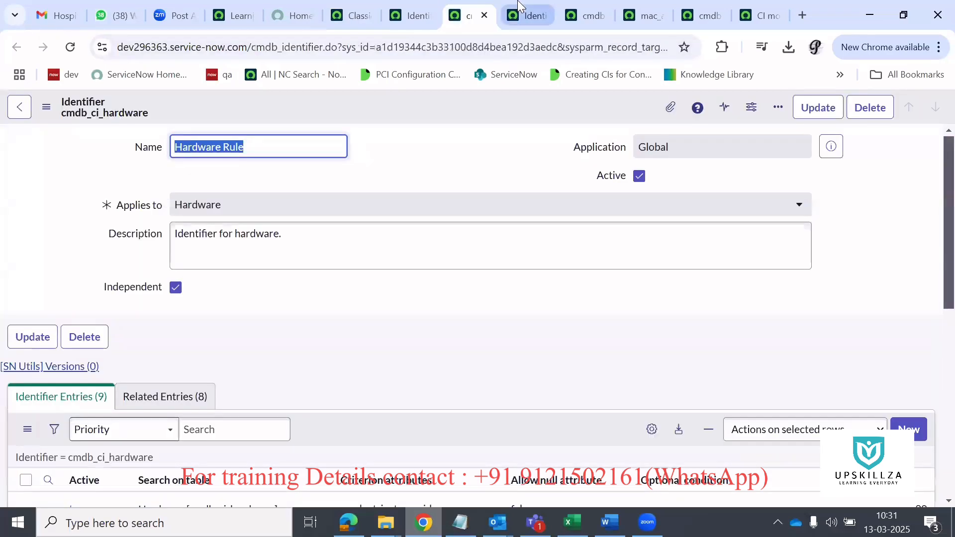
click(518, 2)
click(572, 3)
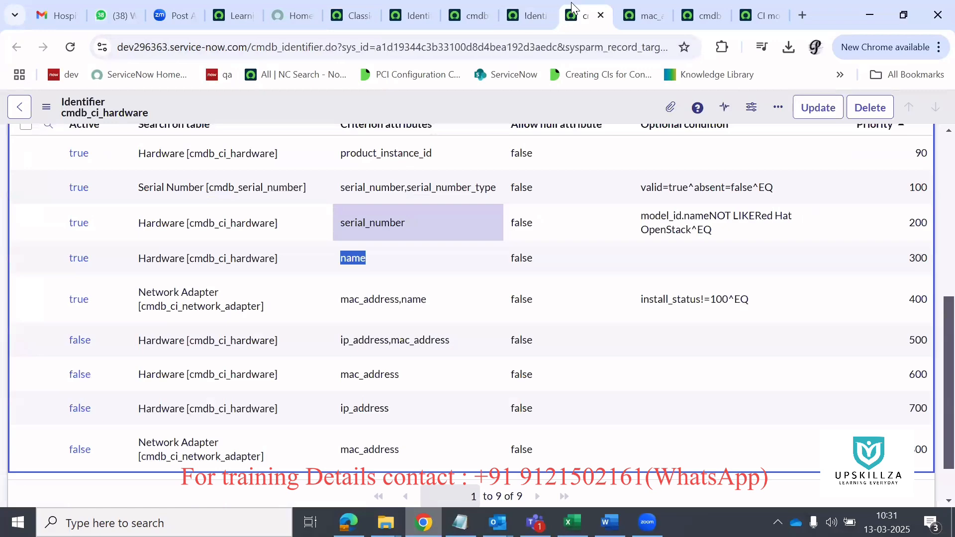
key(ctrl+Tab)
key(ctrl+Tab)
key(ctrl+Tab)
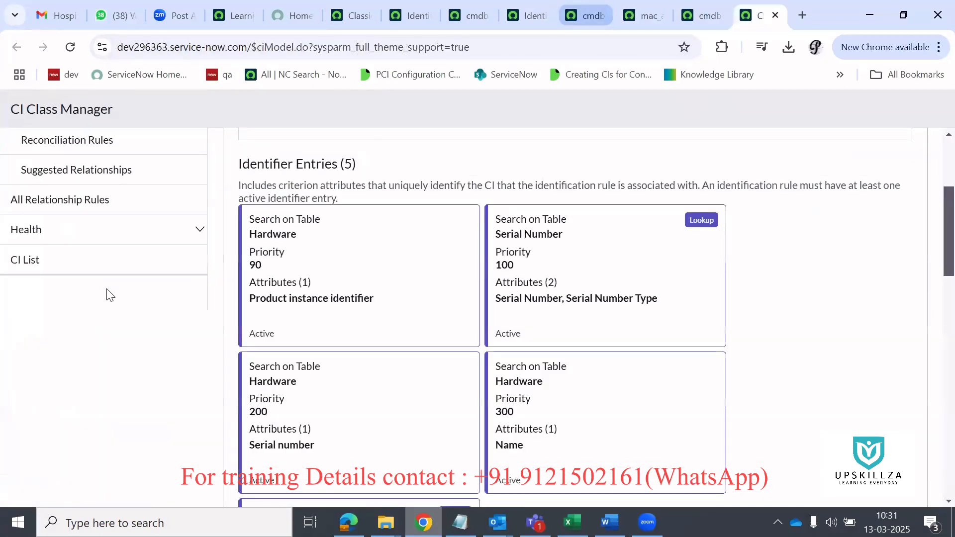
Step: Go up to the Server class and view its reconciliation rules and data refresh rules
scroll(108, 295, up, 4)
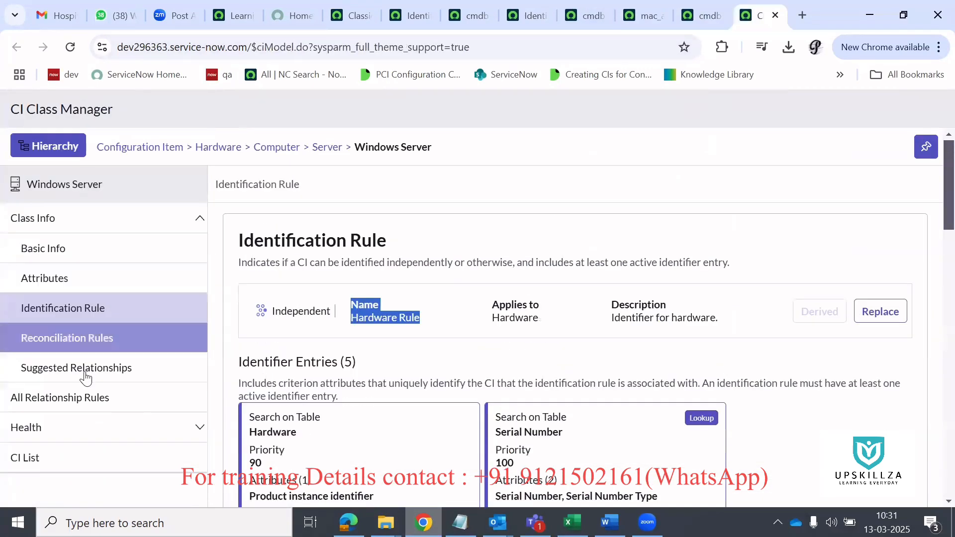
click(323, 149)
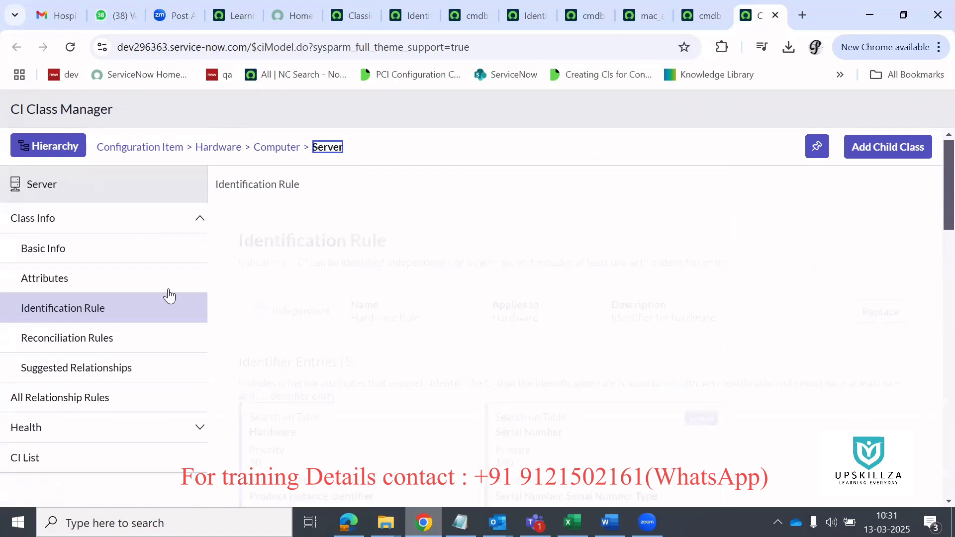
click(81, 342)
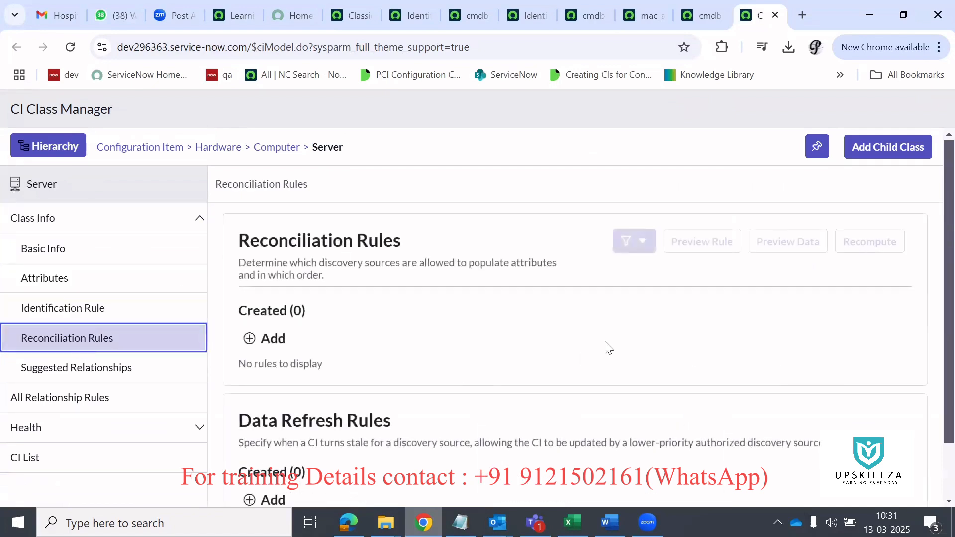
scroll(607, 347, down, 1)
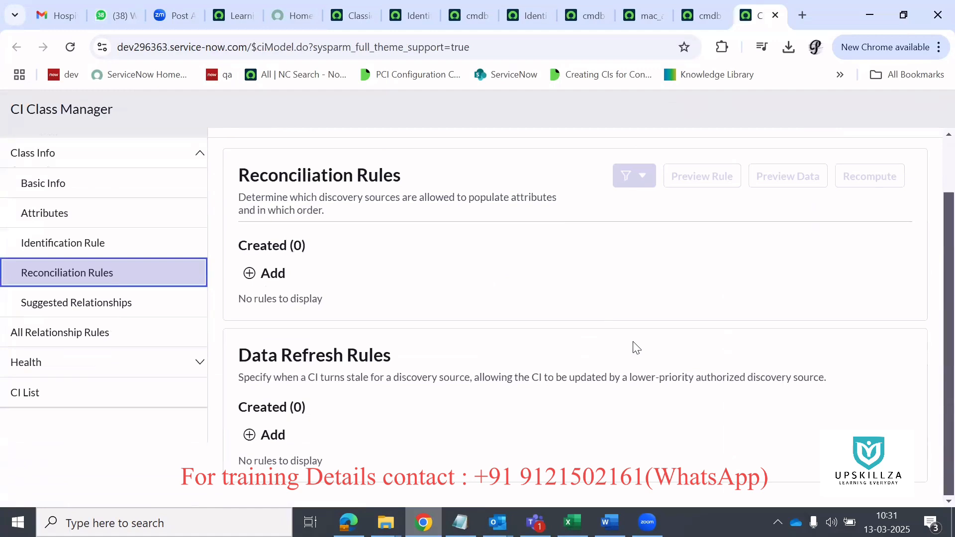
scroll(186, 203, up, 1)
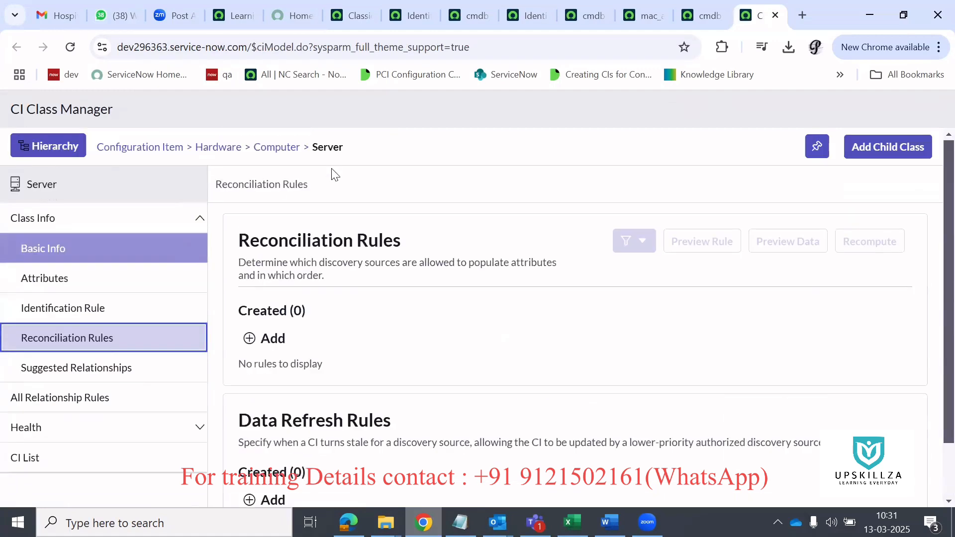
click(52, 147)
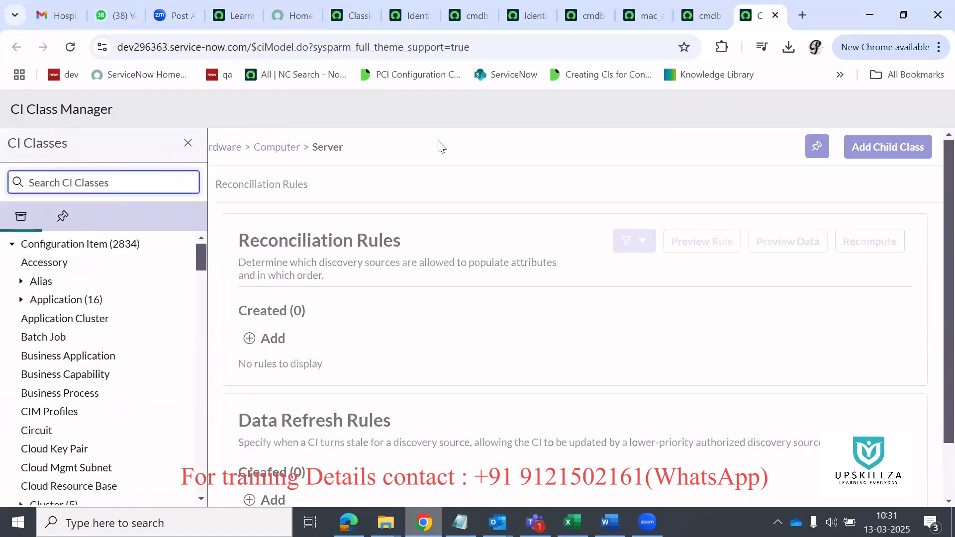
click(264, 340)
scroll(412, 298, down, 1)
scroll(348, 324, up, 1)
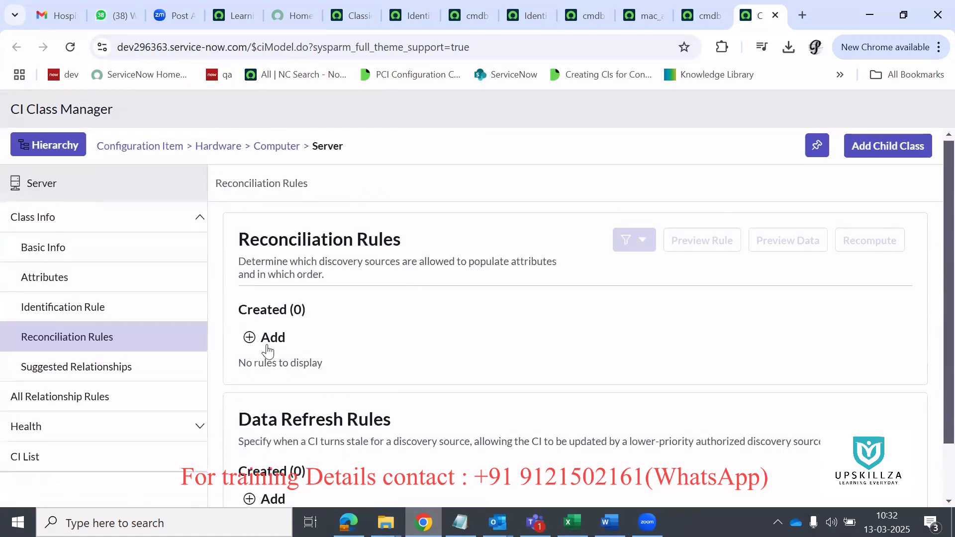
Step: Start a new reconciliation rule for the Server class with discovery source ServiceNow at priority 100
click(264, 340)
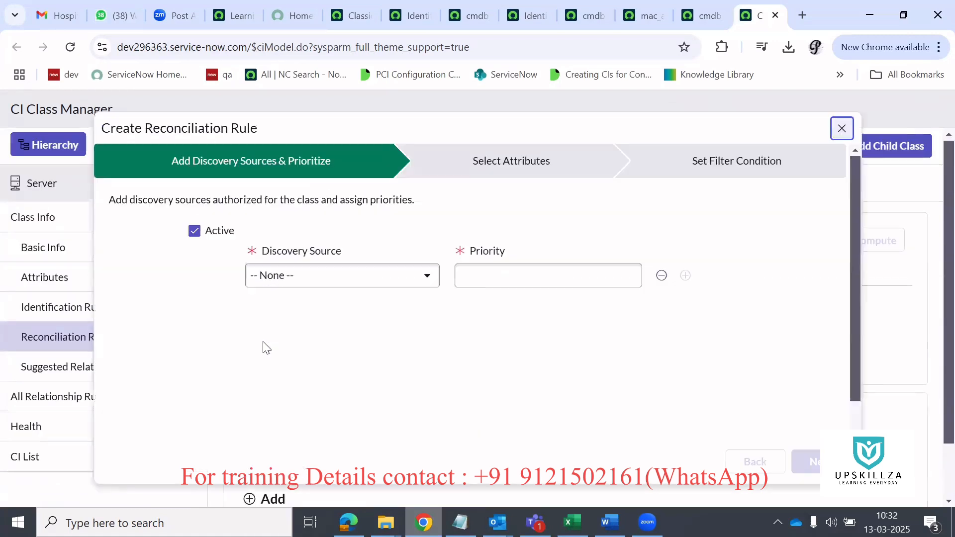
click(329, 281)
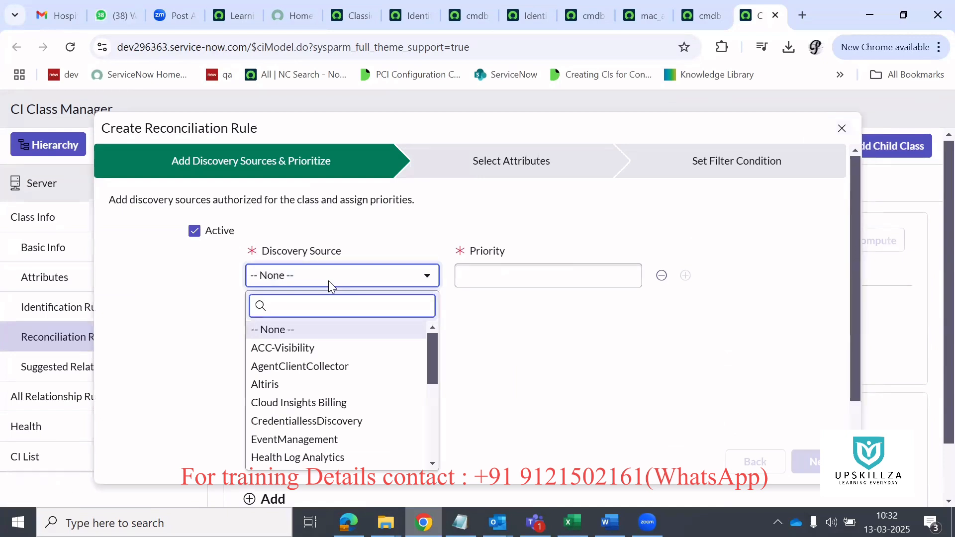
text(serv)
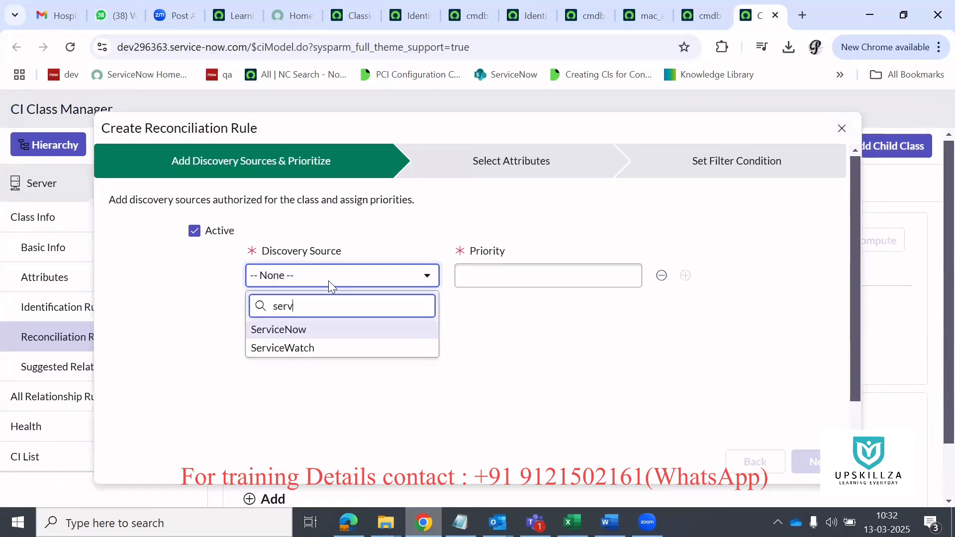
click(326, 328)
click(536, 267)
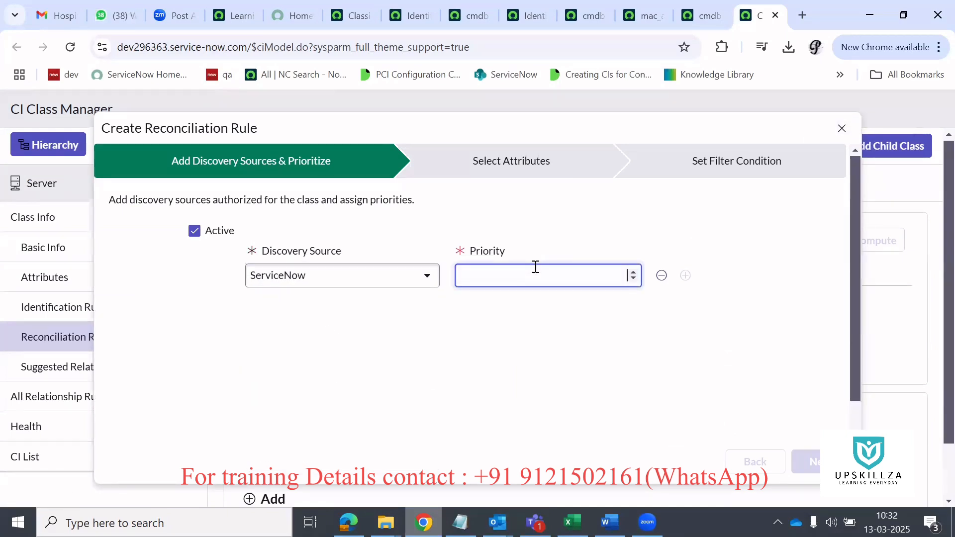
text(100)
scroll(535, 267, down, 1)
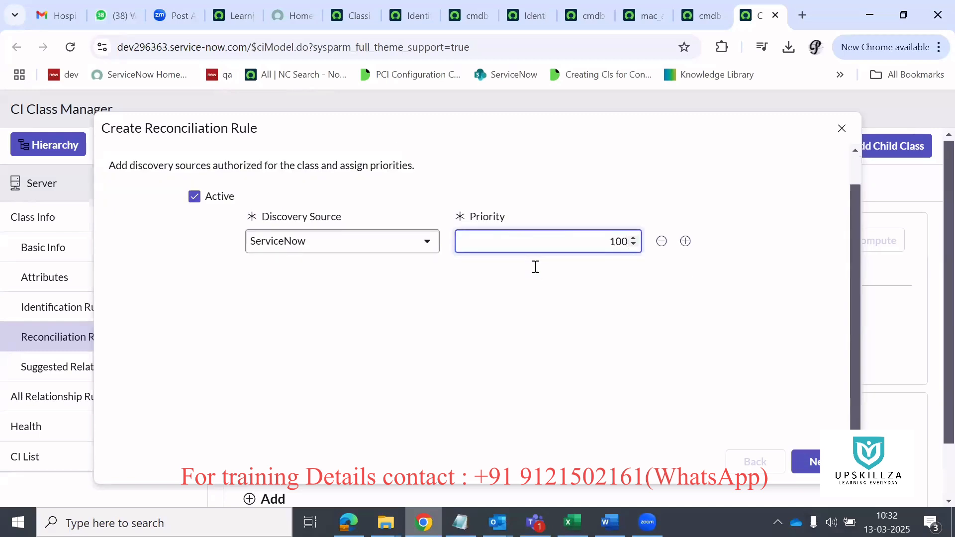
click(796, 438)
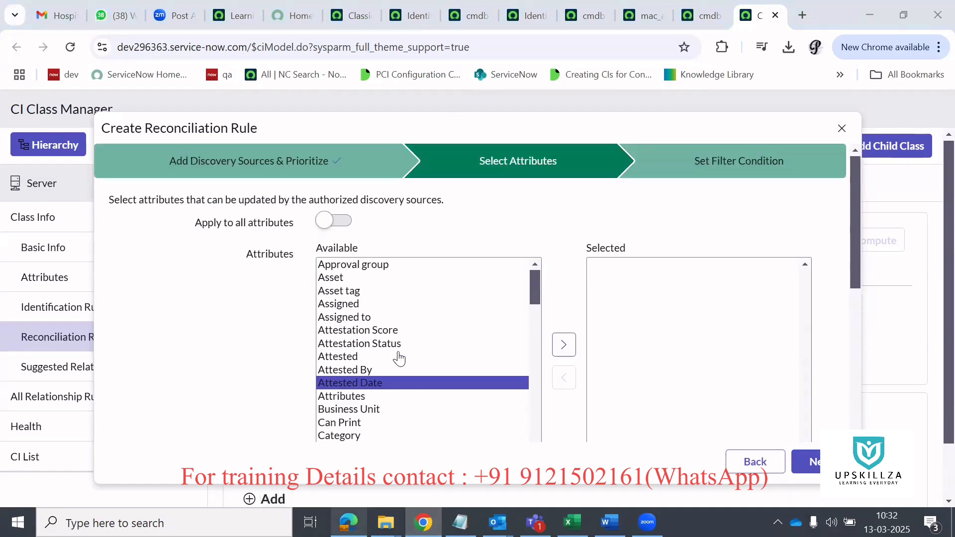
Step: Apply the ServiceNow rule to all attributes and save it without a filter condition
click(322, 220)
scroll(418, 404, down, 12)
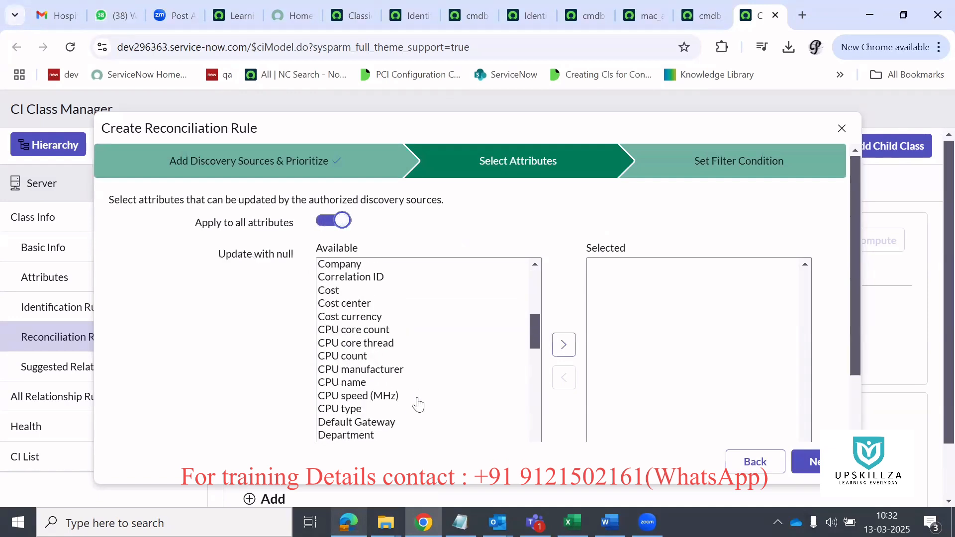
scroll(417, 404, down, 5)
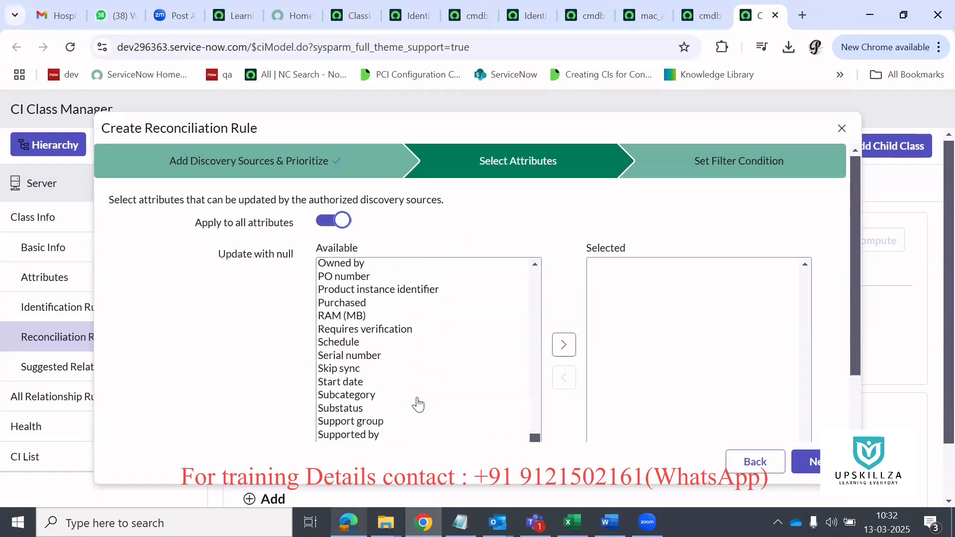
click(418, 395)
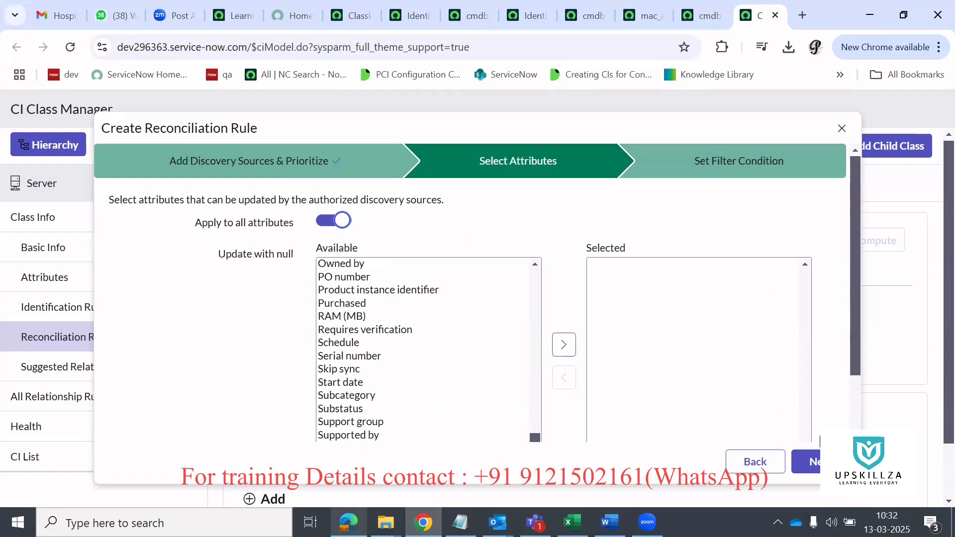
click(806, 461)
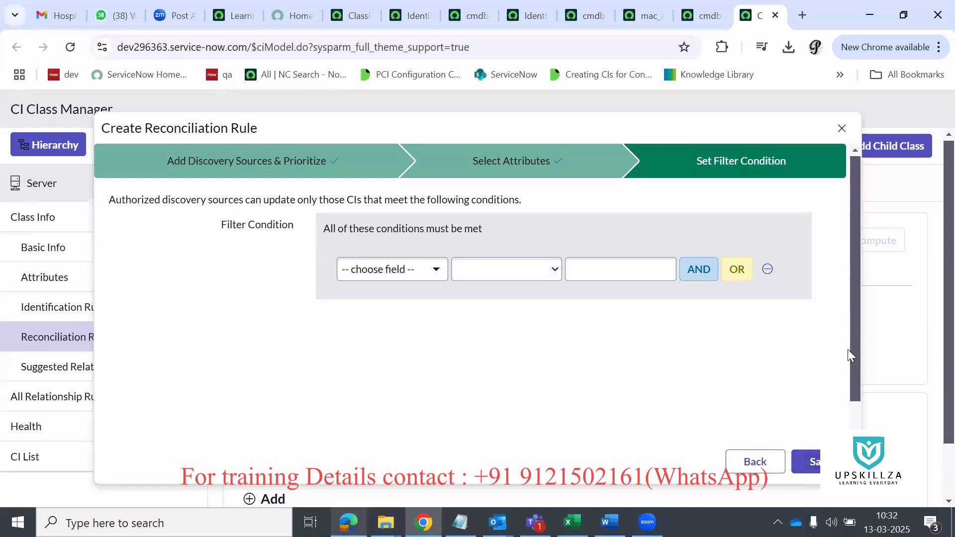
drag(854, 349, 856, 406)
click(827, 462)
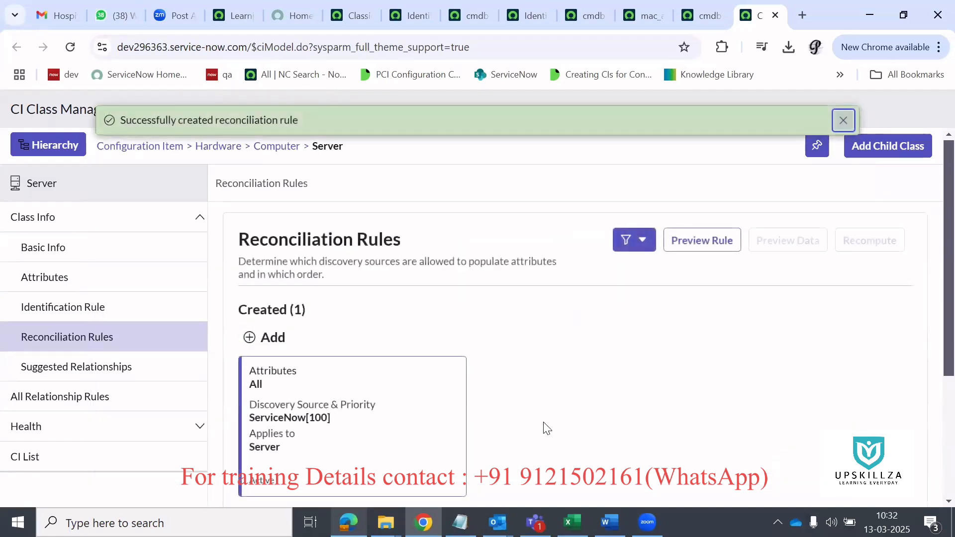
Step: Start a second Server reconciliation rule with discovery source Altiris at priority 200
mouse_move(404, 412)
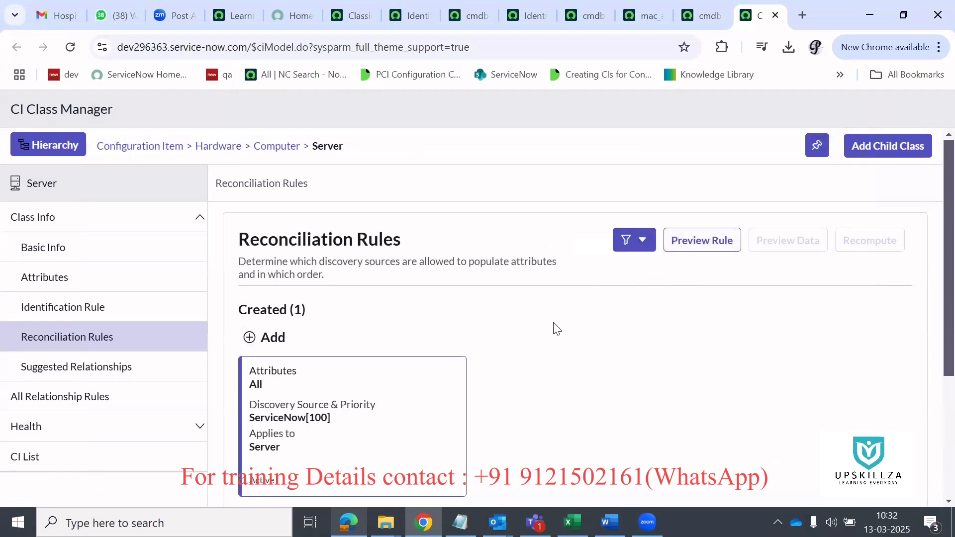
scroll(555, 329, down, 2)
mouse_move(290, 274)
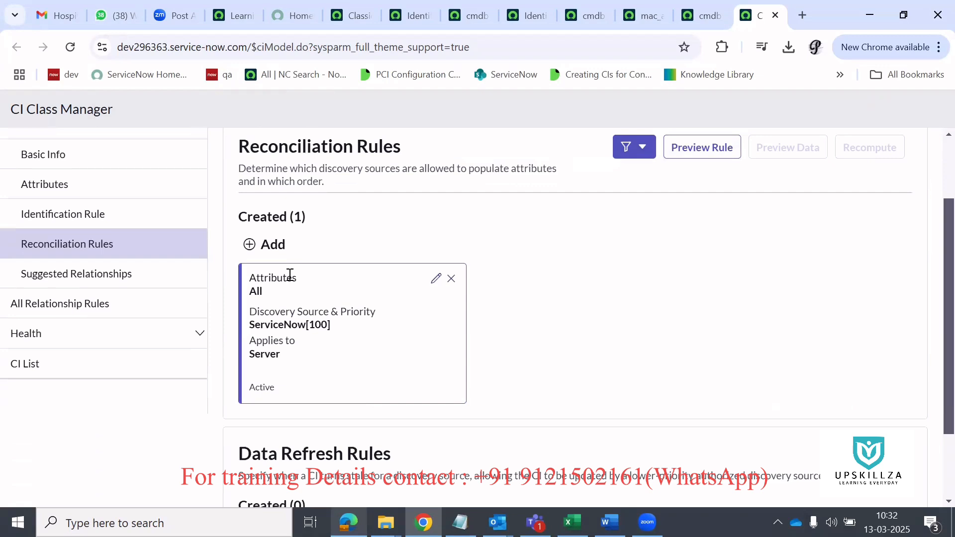
click(249, 245)
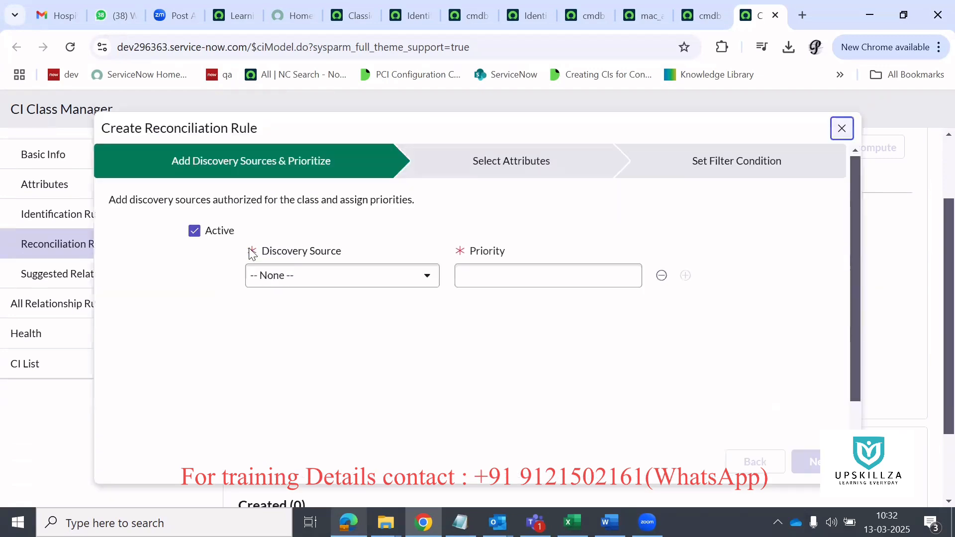
click(328, 275)
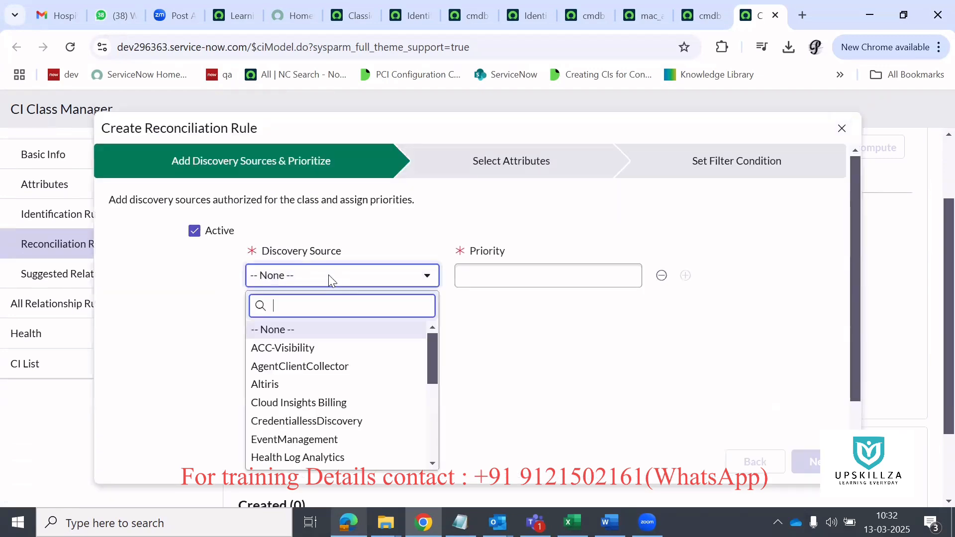
text(al)
click(338, 331)
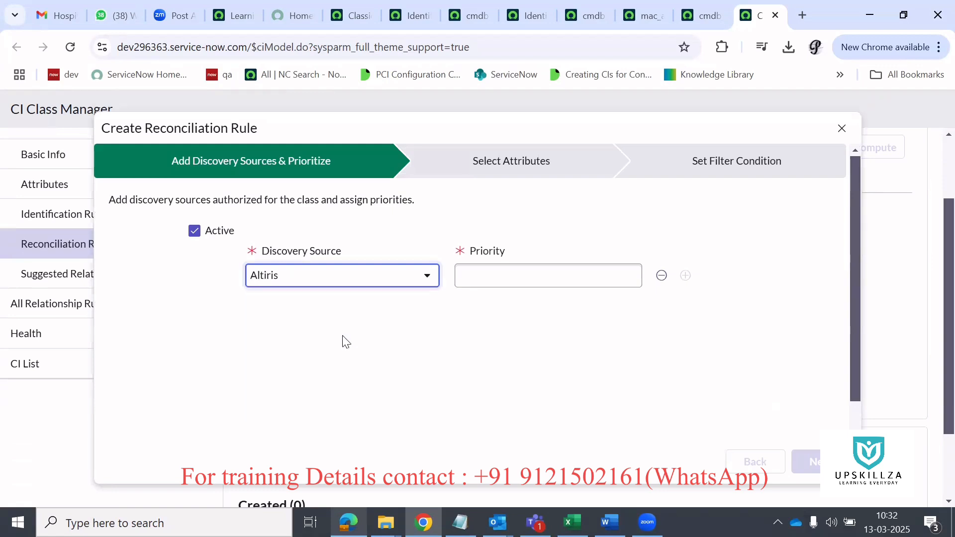
click(504, 286)
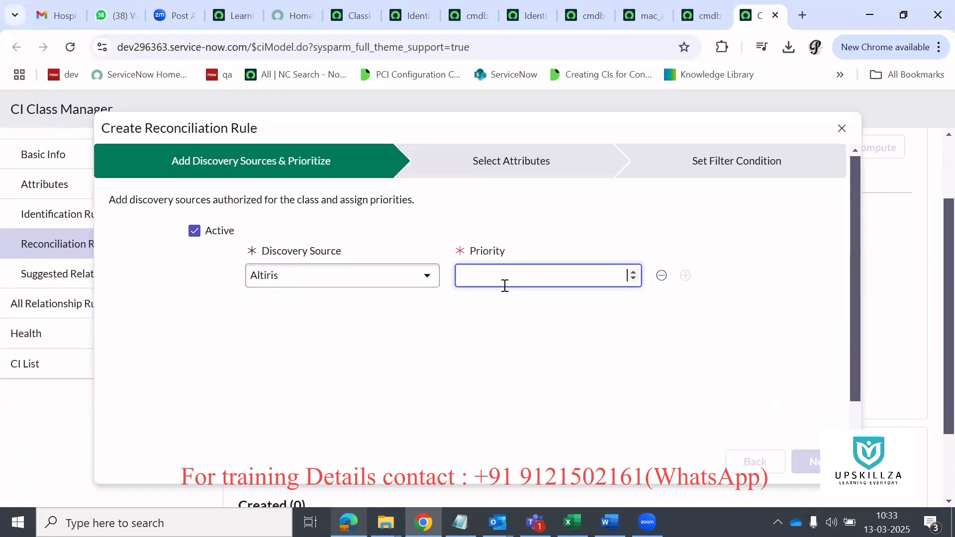
text(200)
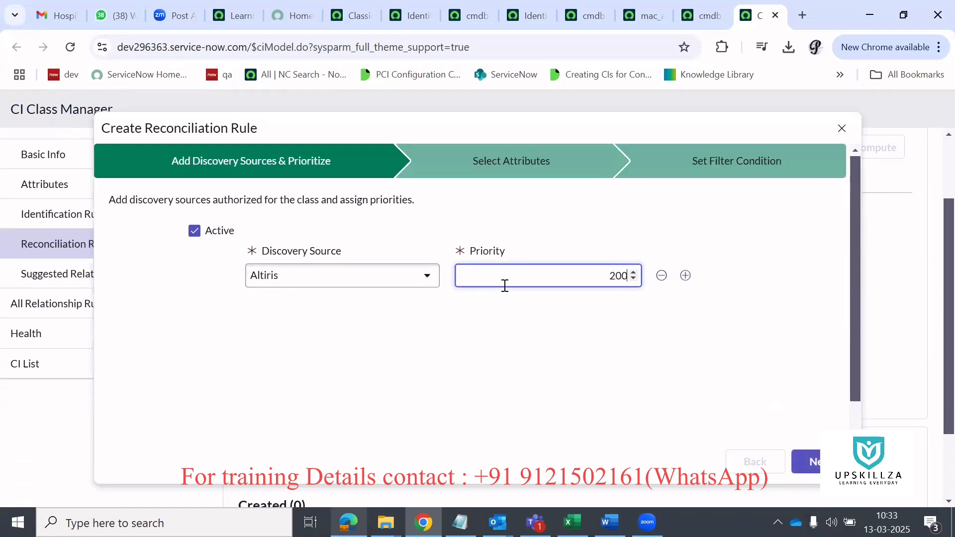
click(811, 462)
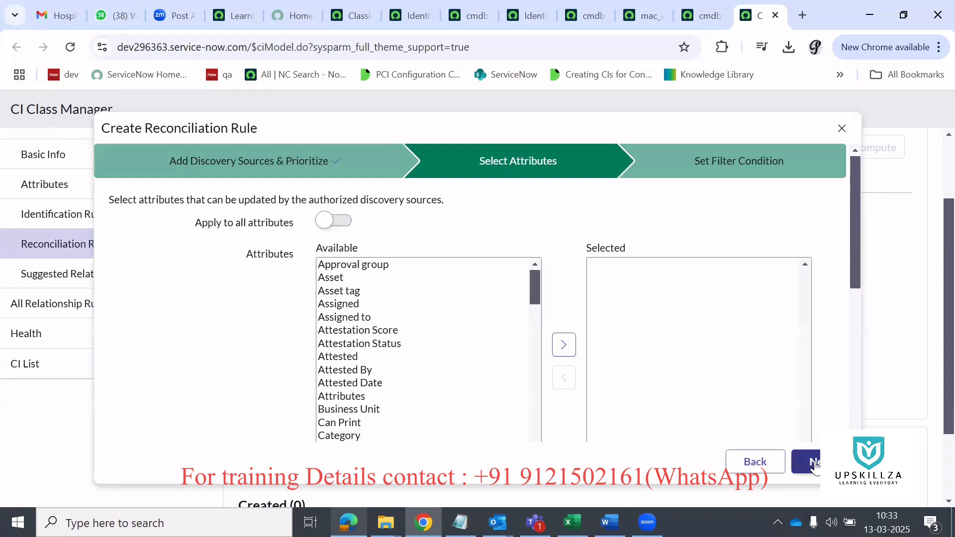
Step: Apply the Altiris rule to all attributes and save it without a filter condition
click(335, 222)
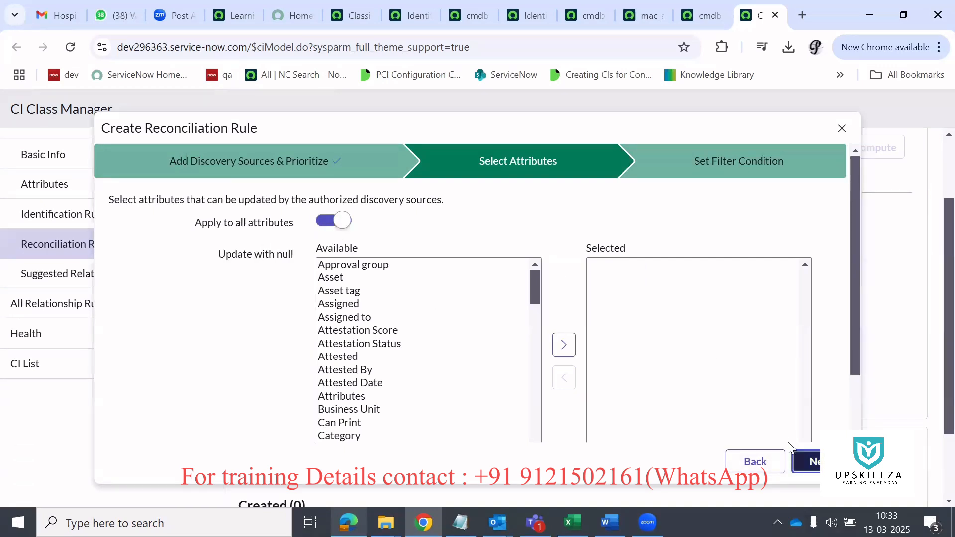
click(798, 460)
click(801, 460)
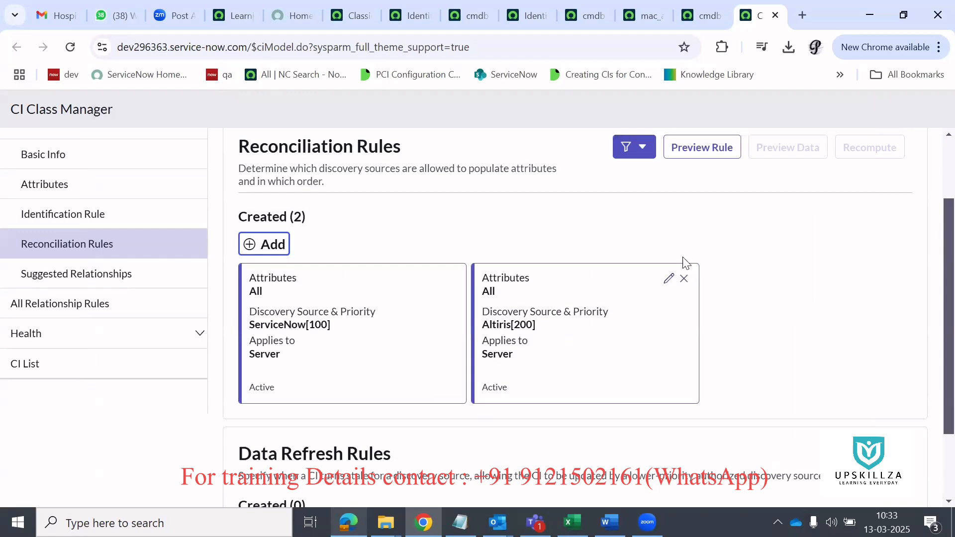
Step: Edit the Altiris rule so it applies only to the RAM (MB) attribute instead of all attributes, and save it
click(668, 279)
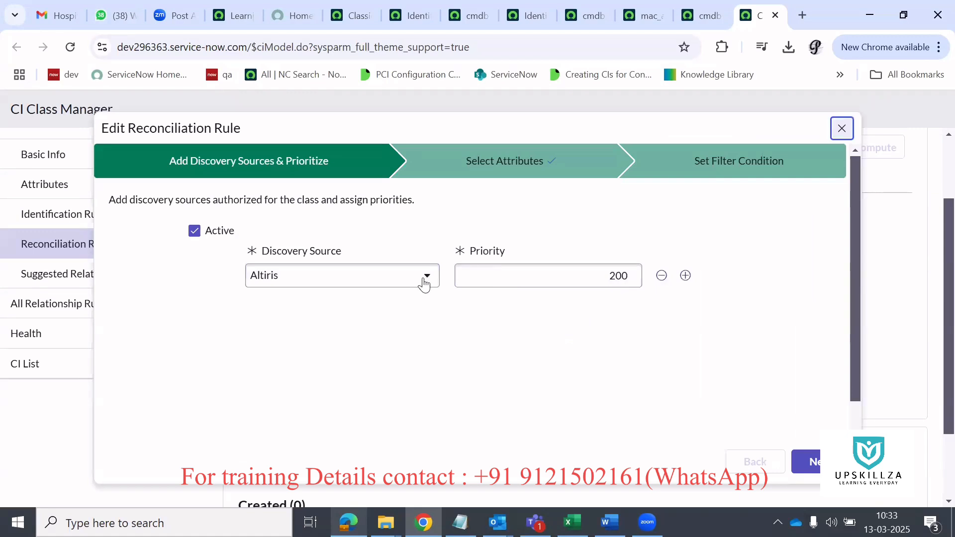
click(521, 167)
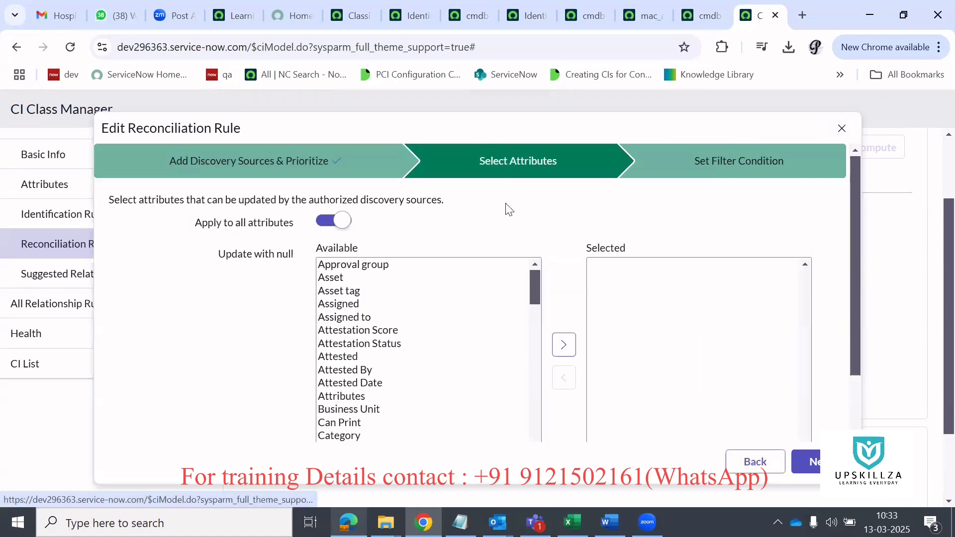
click(341, 222)
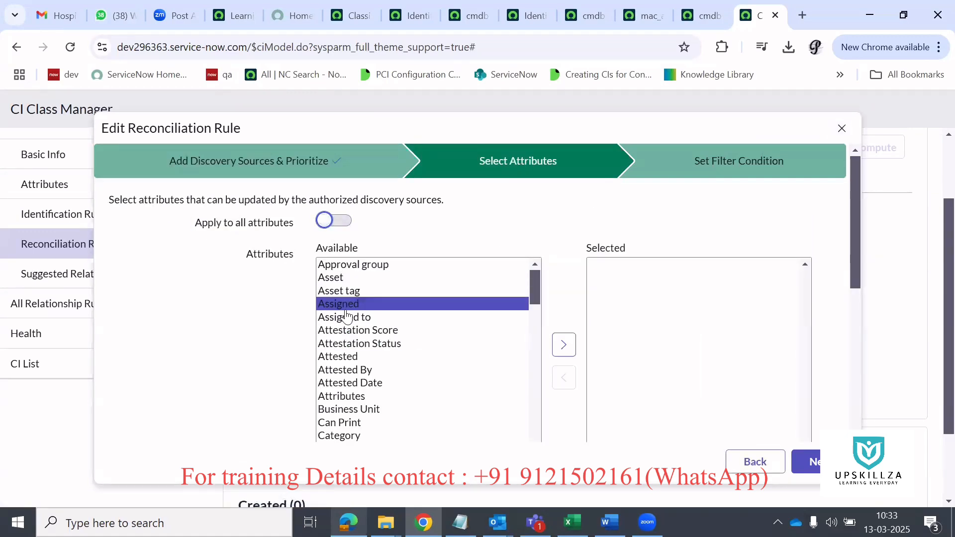
click(331, 317)
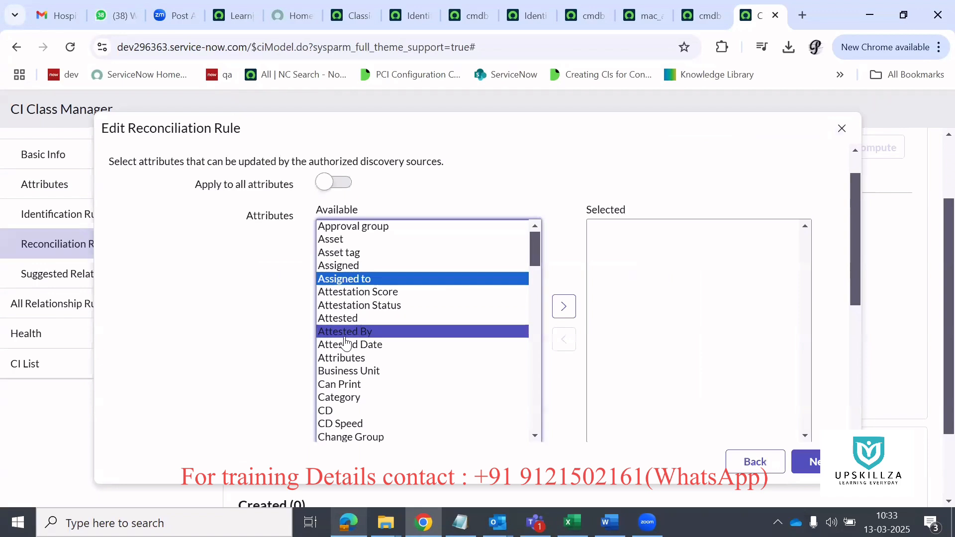
key(r)
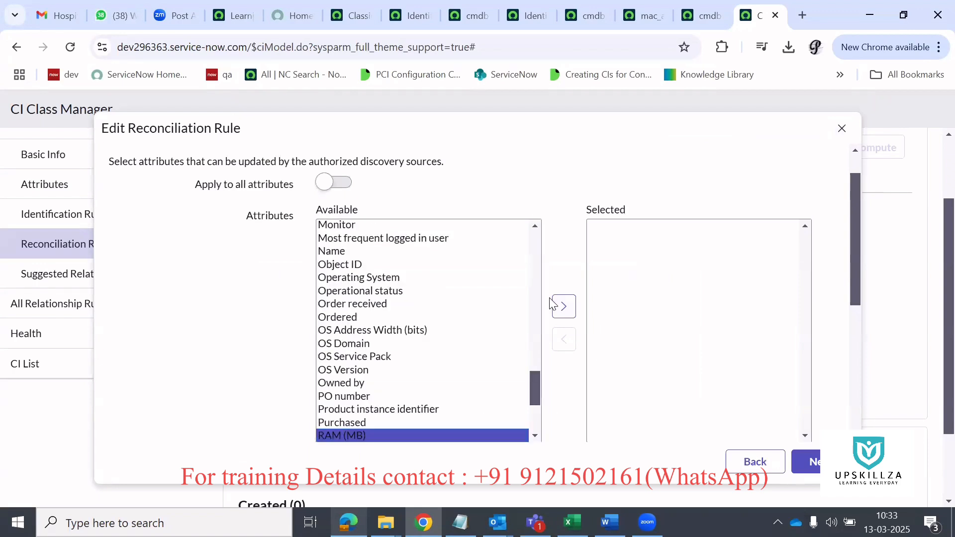
click(564, 306)
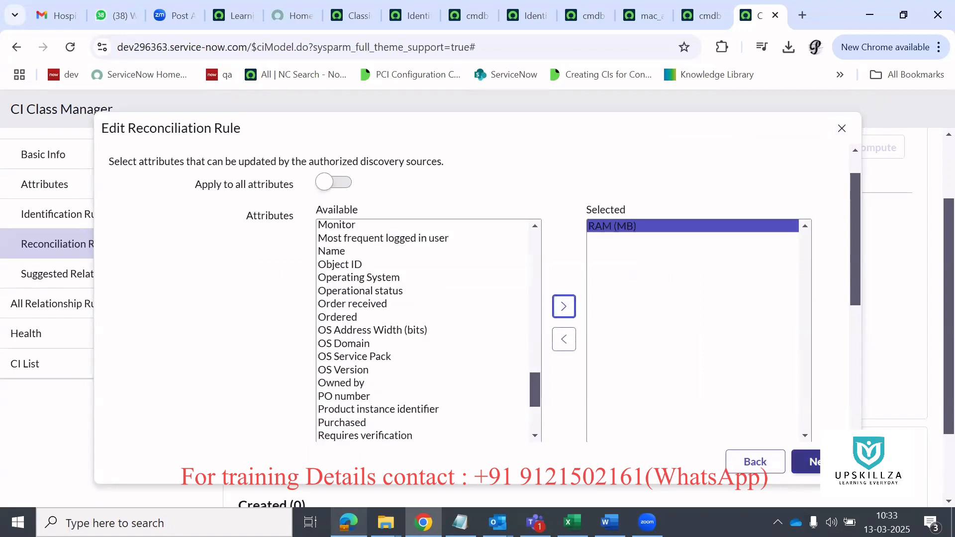
click(806, 461)
click(806, 462)
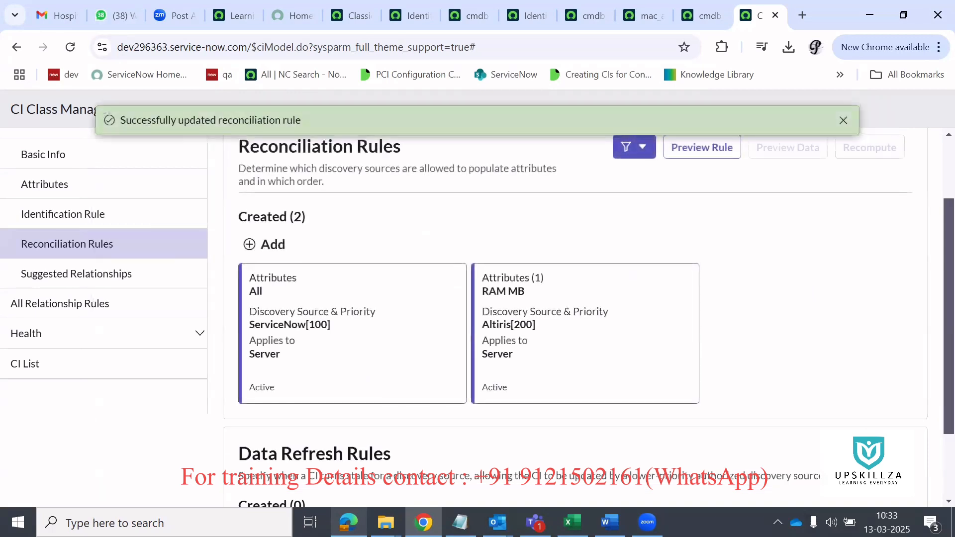
Step: Edit the ServiceNow reconciliation rule and add Altiris as a second discovery source with priority 200
mouse_move(392, 358)
click(435, 279)
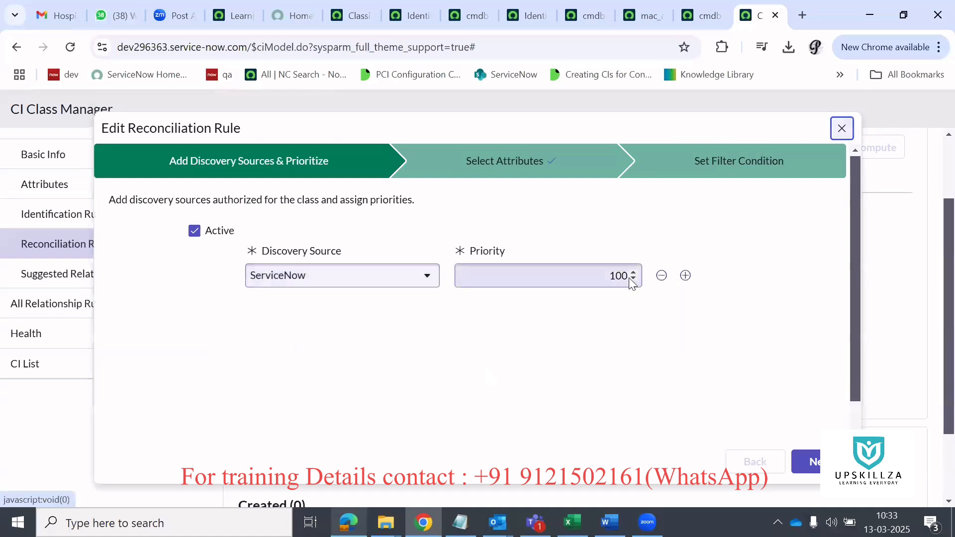
click(686, 276)
click(321, 330)
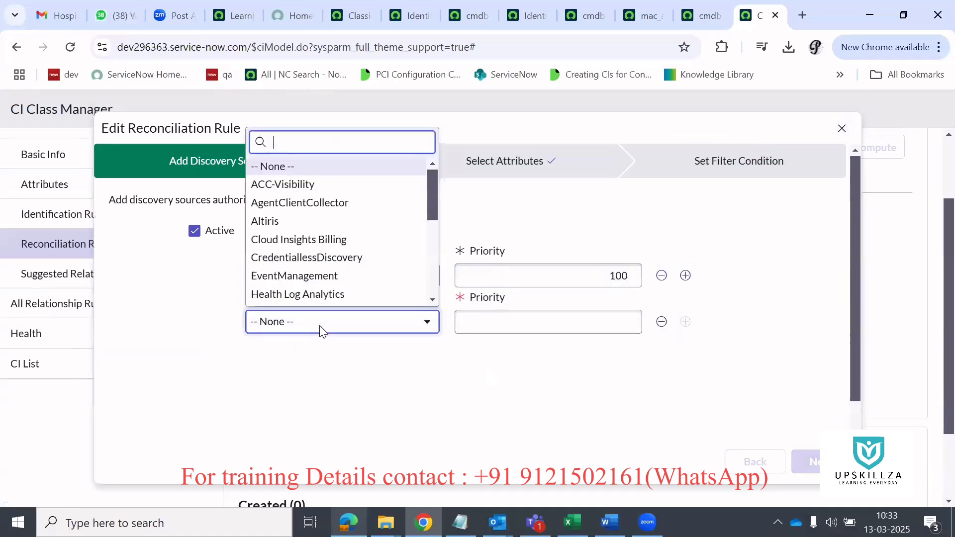
text(alt)
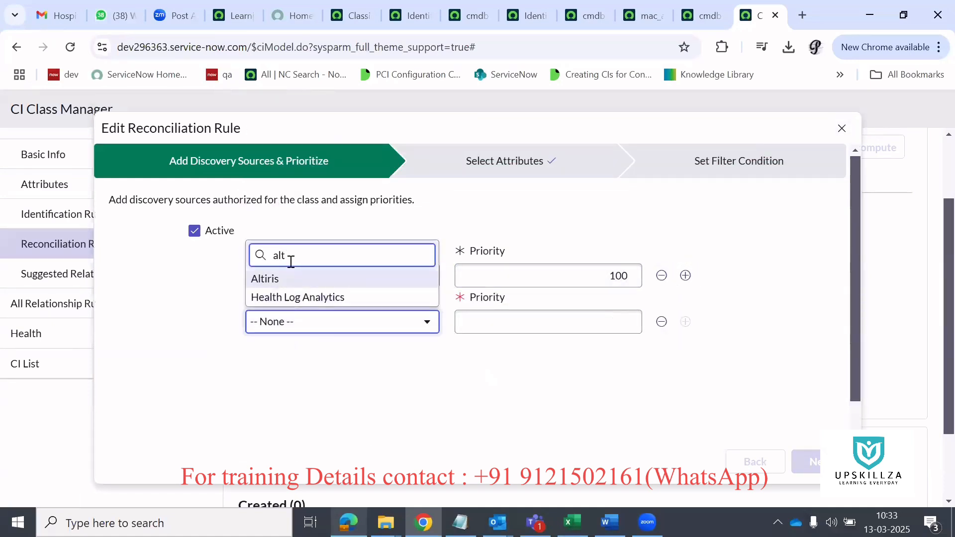
click(294, 277)
click(595, 324)
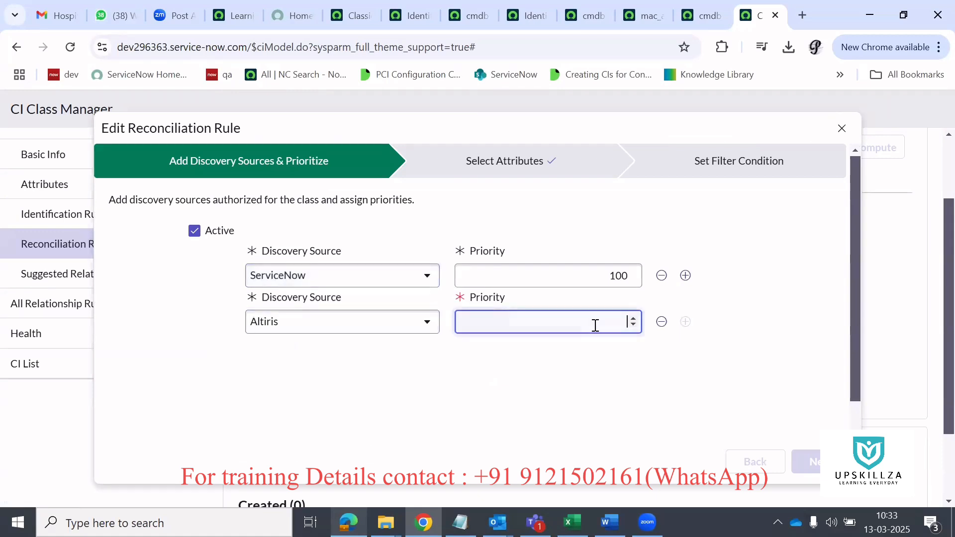
text(200)
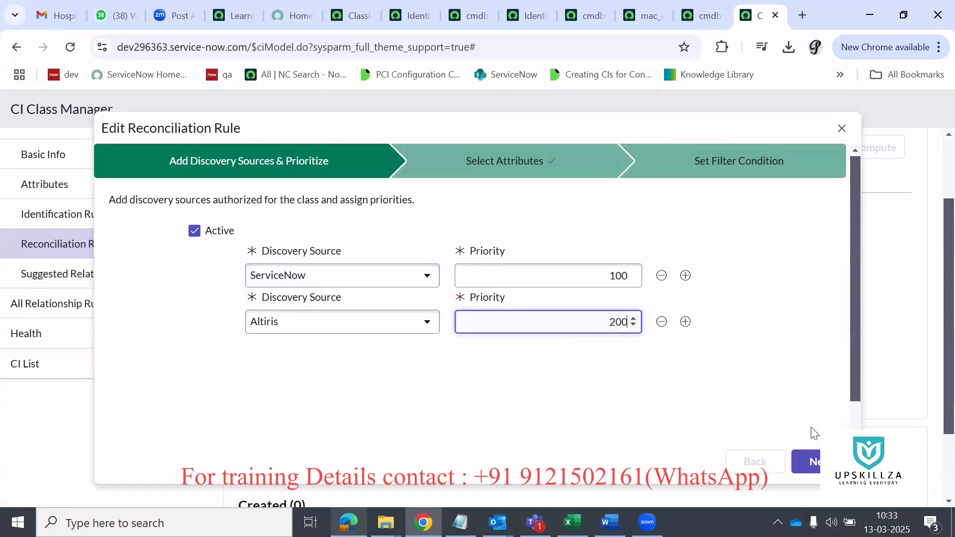
Step: Save the edited ServiceNow reconciliation rule, keeping it applied to all attributes and leaving the filter condition empty
click(815, 462)
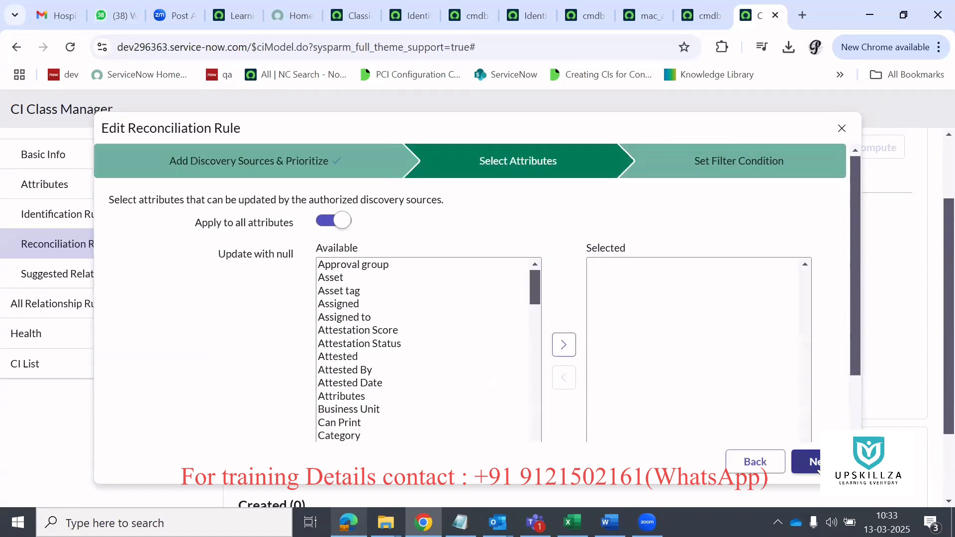
click(817, 465)
click(815, 463)
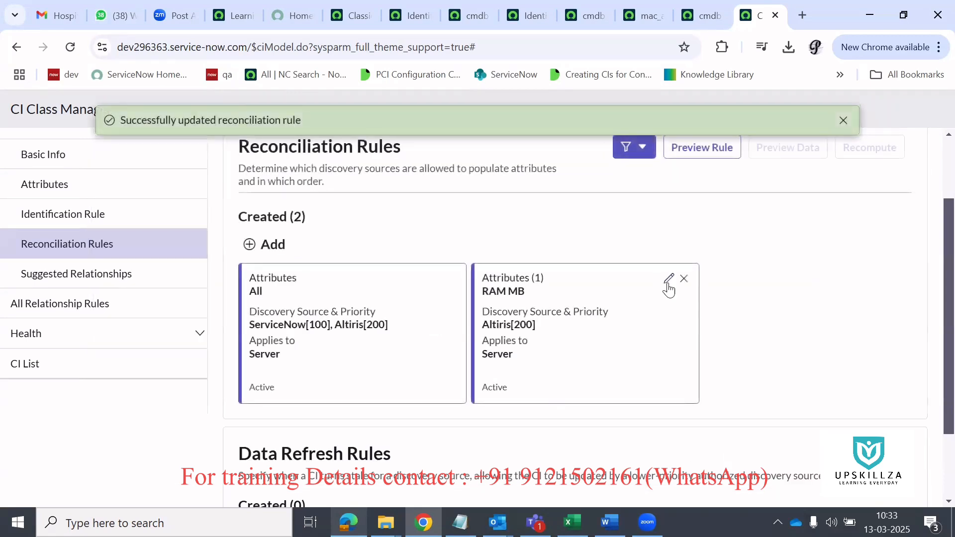
Step: Edit the RAM MB reconciliation rule and add ServiceNow as its second discovery source
click(667, 280)
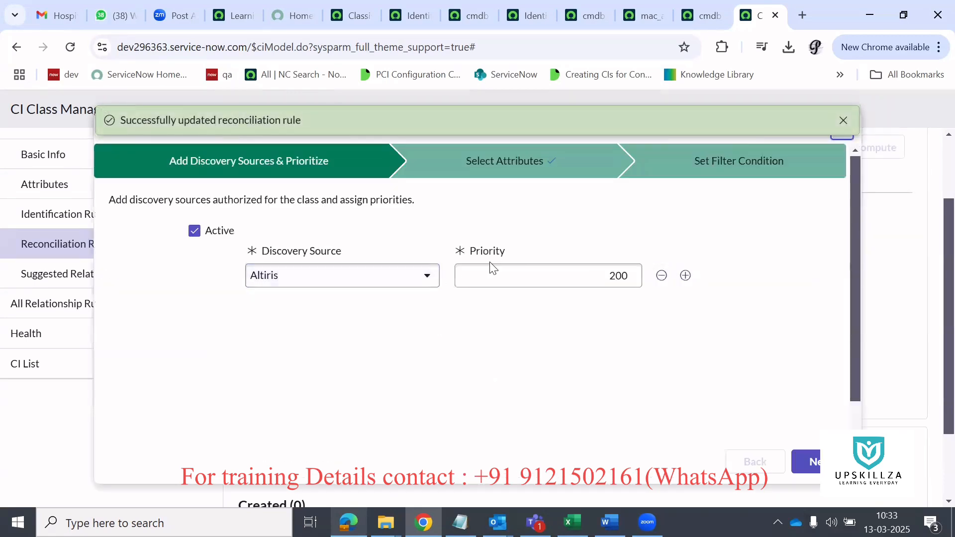
click(692, 280)
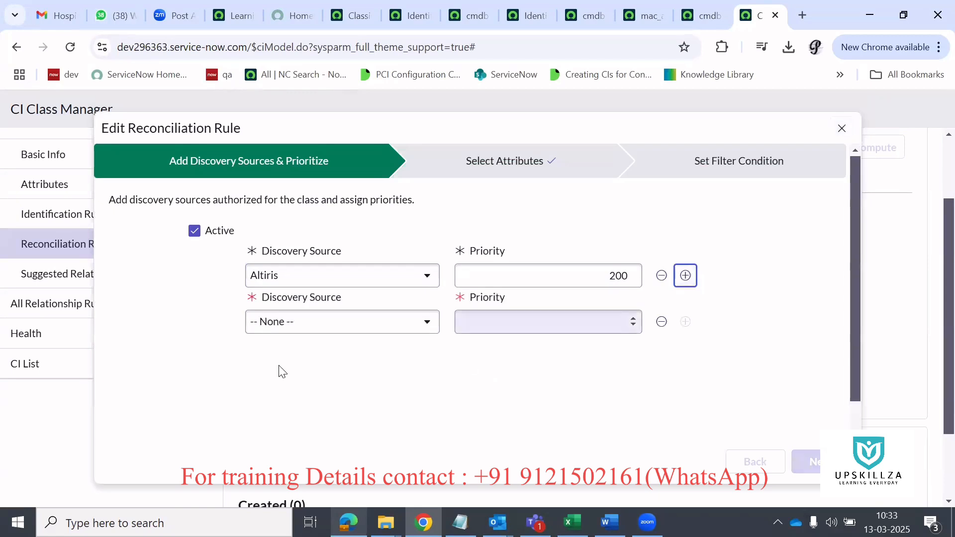
click(266, 324)
text(serv)
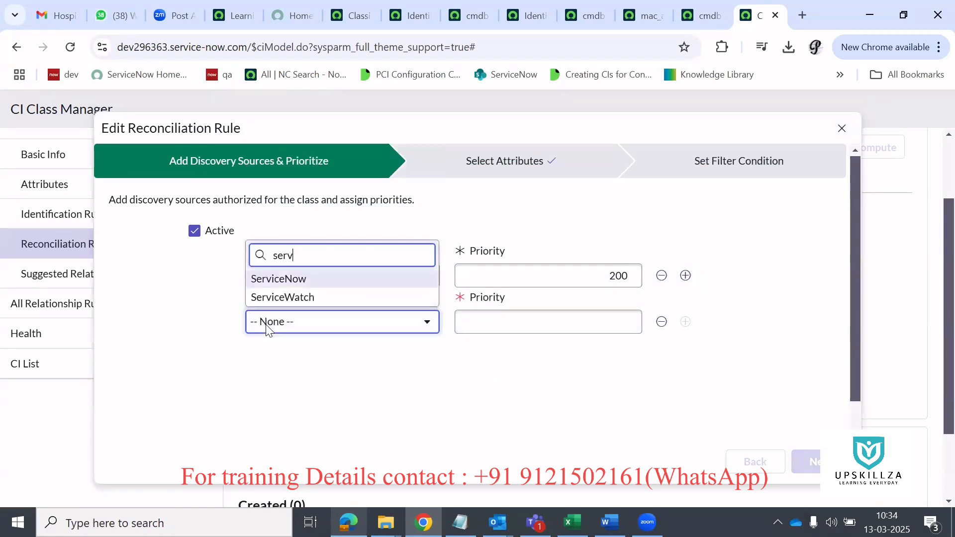
click(295, 282)
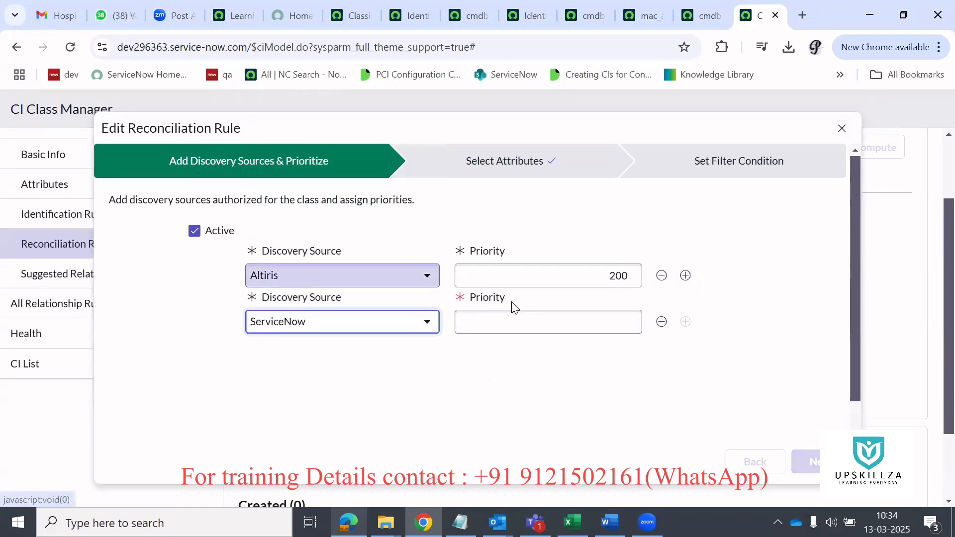
Step: Set the priority of Altiris to 100 and ServiceNow to 200 in the RAM MB rule, and save it
click(525, 330)
click(602, 275)
key(ctrl+a)
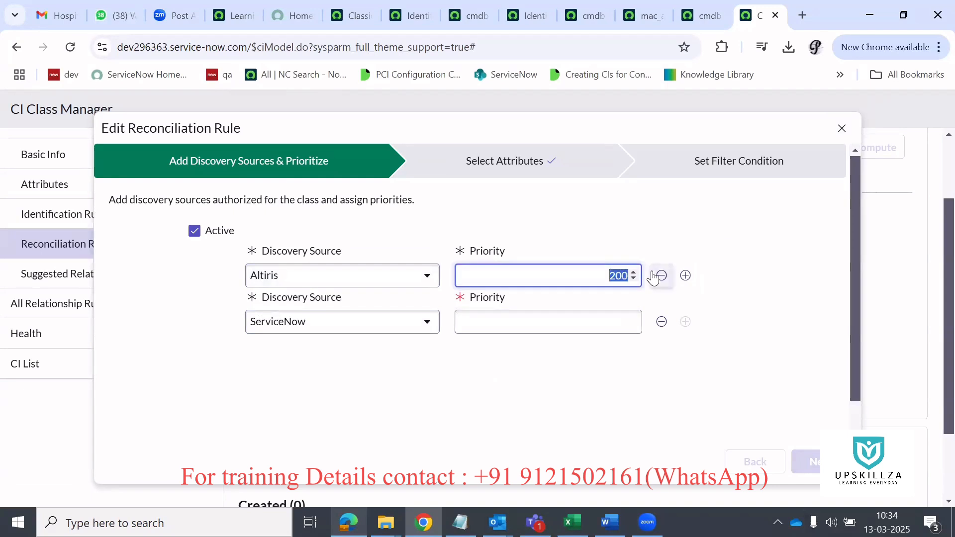
text(100)
click(602, 327)
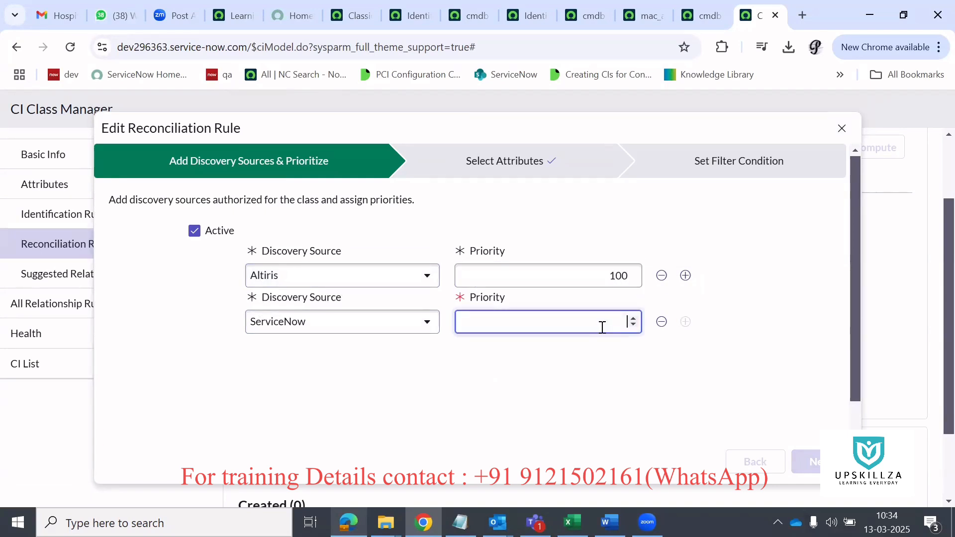
text(200)
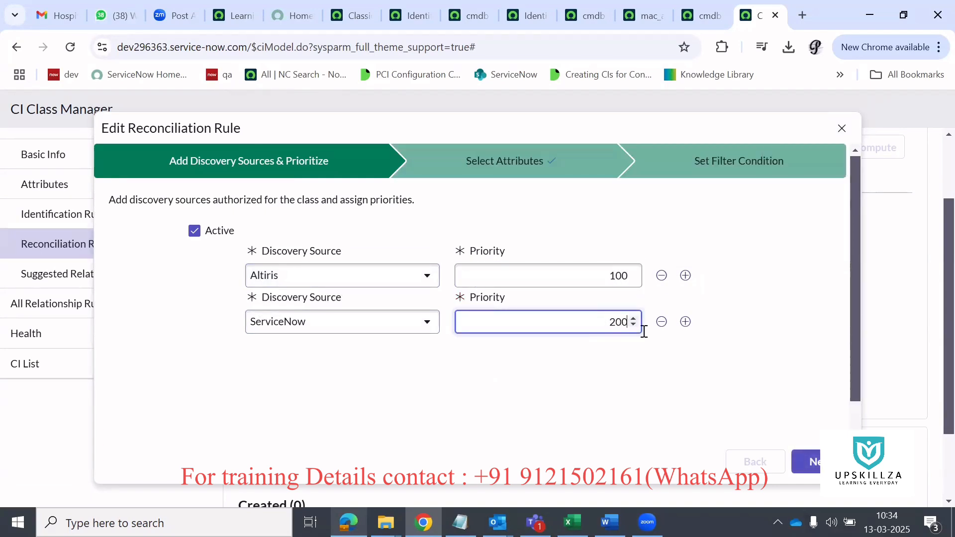
click(815, 463)
click(815, 462)
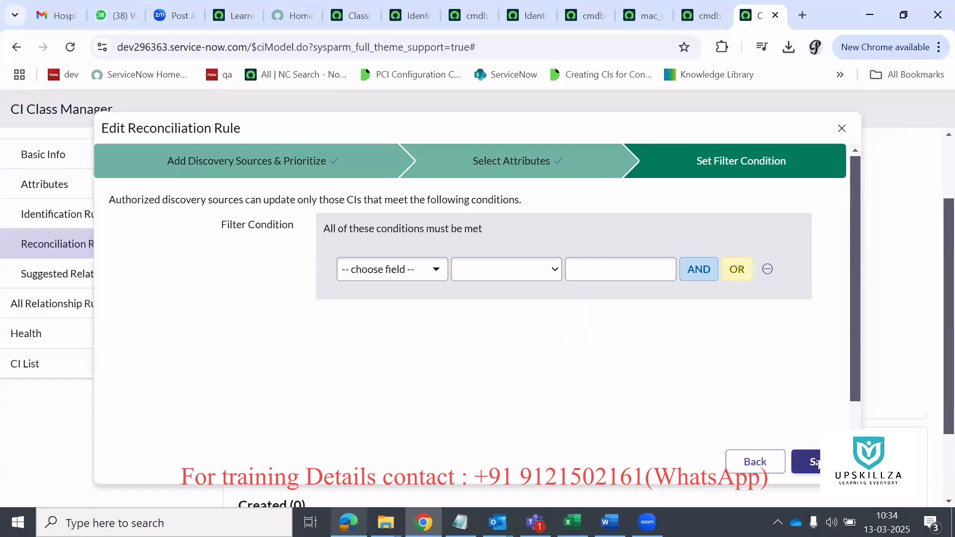
click(811, 463)
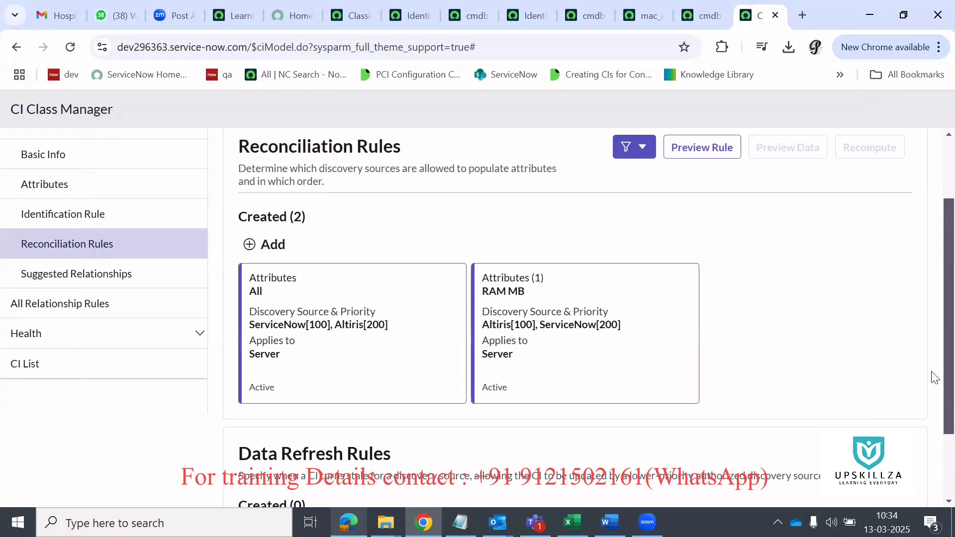
Step: Review the discovery sources, priorities, attributes and filter condition of the all-attributes rule, and save it without changes
mouse_move(296, 354)
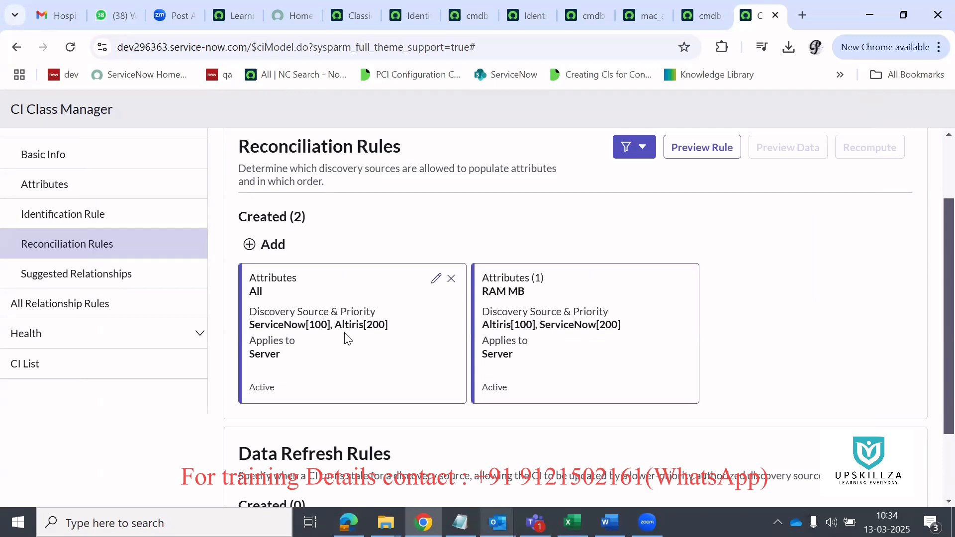
click(436, 278)
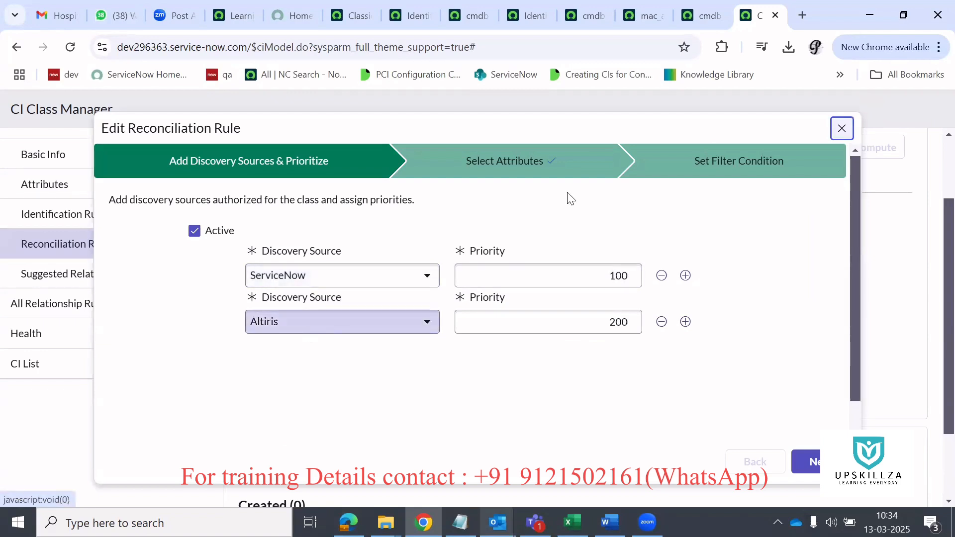
click(602, 276)
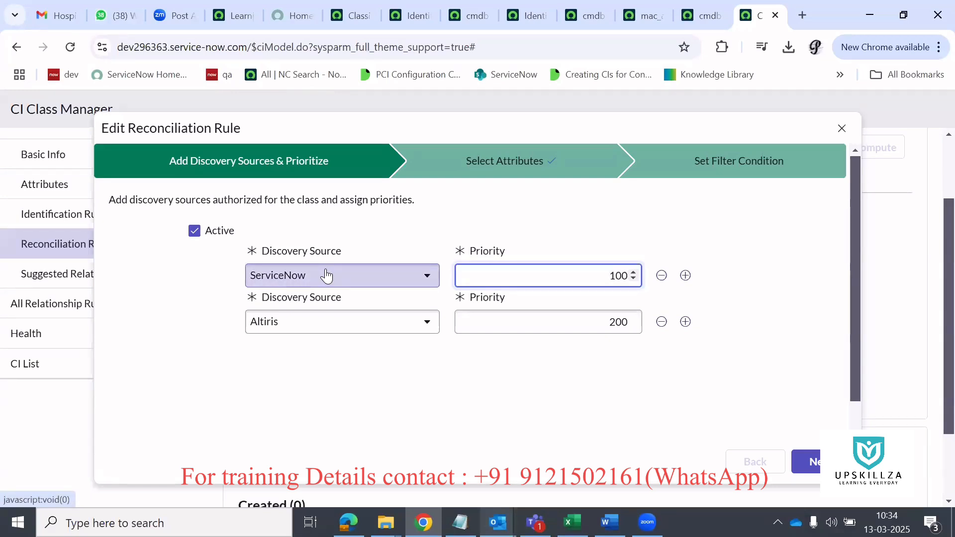
click(806, 462)
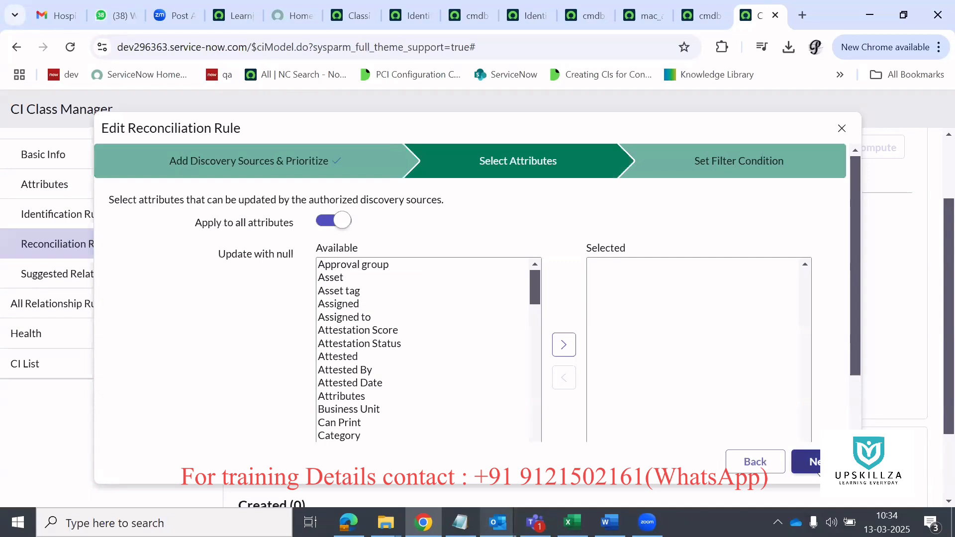
click(735, 465)
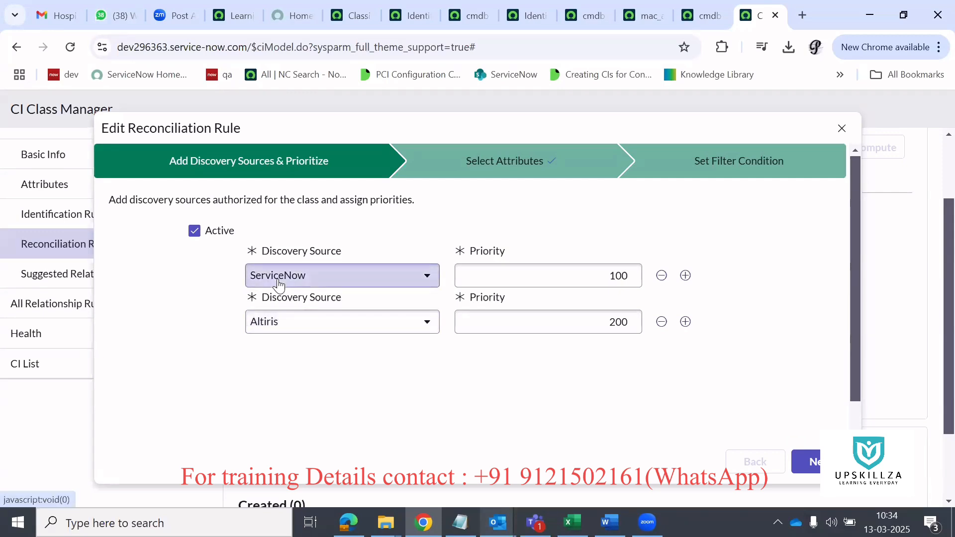
click(811, 463)
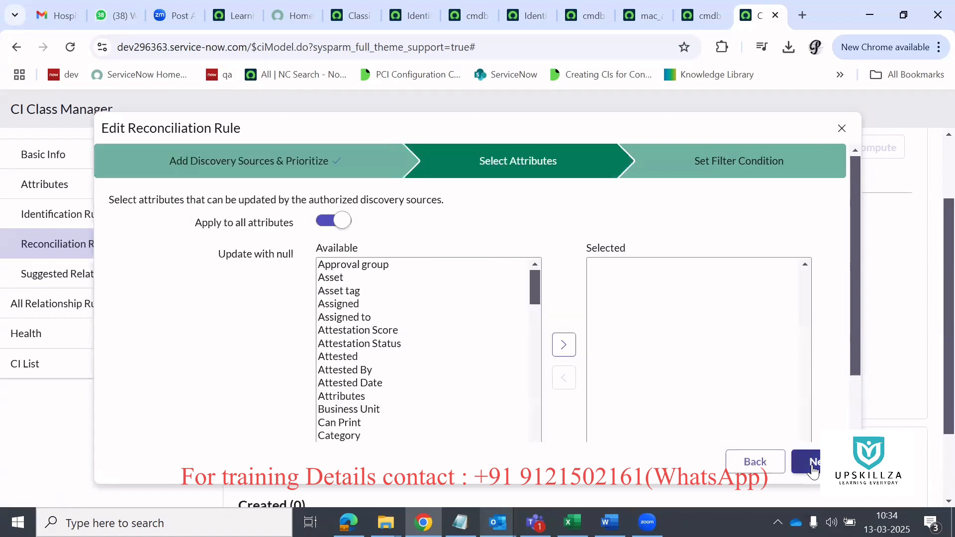
click(813, 470)
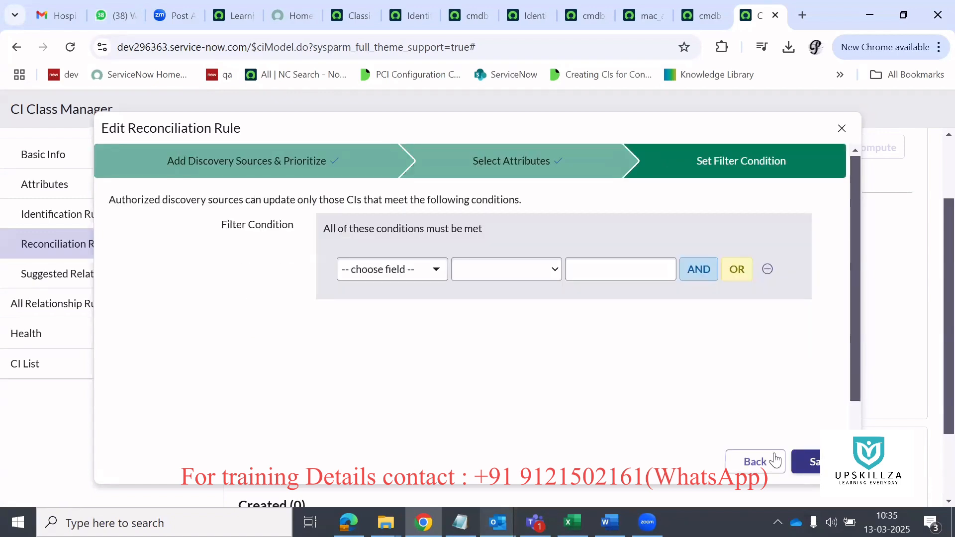
click(754, 464)
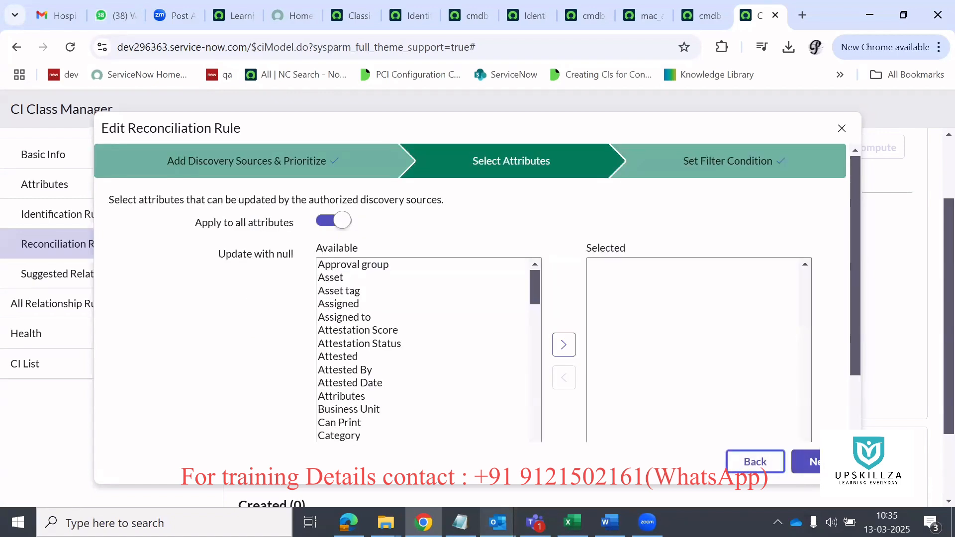
click(816, 461)
click(812, 462)
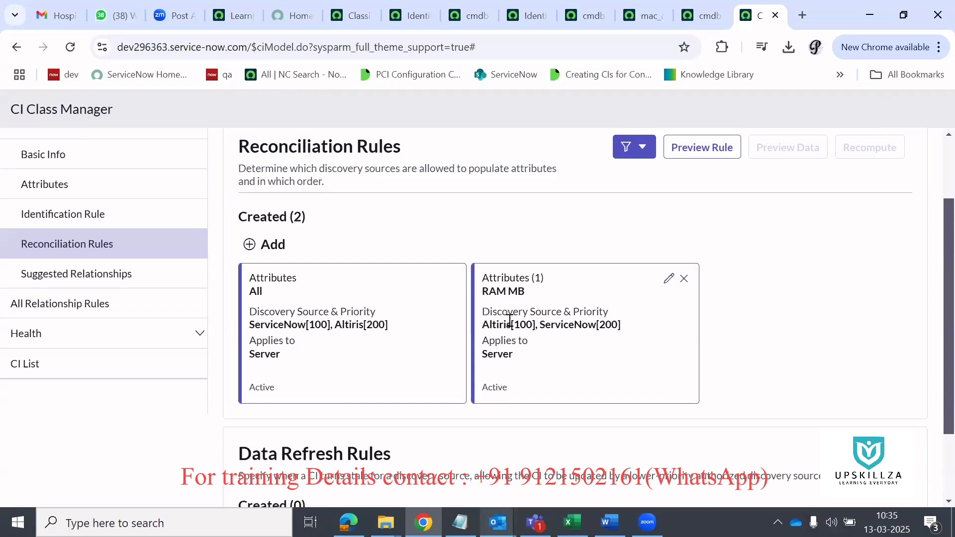
Step: Review the Altiris and ServiceNow priorities in the RAM MB rule, save it without changes and dismiss the notification
click(668, 280)
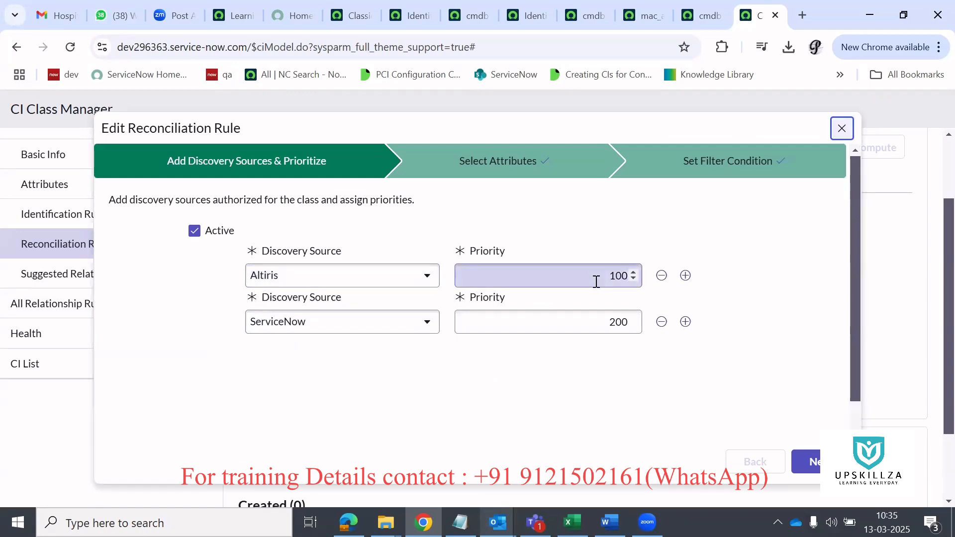
drag(611, 279, 618, 282)
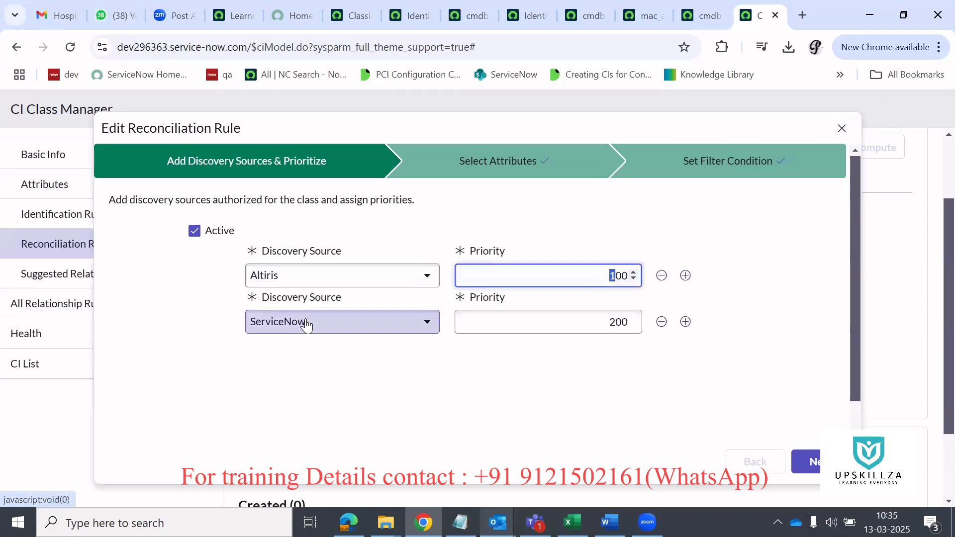
double_click(631, 327)
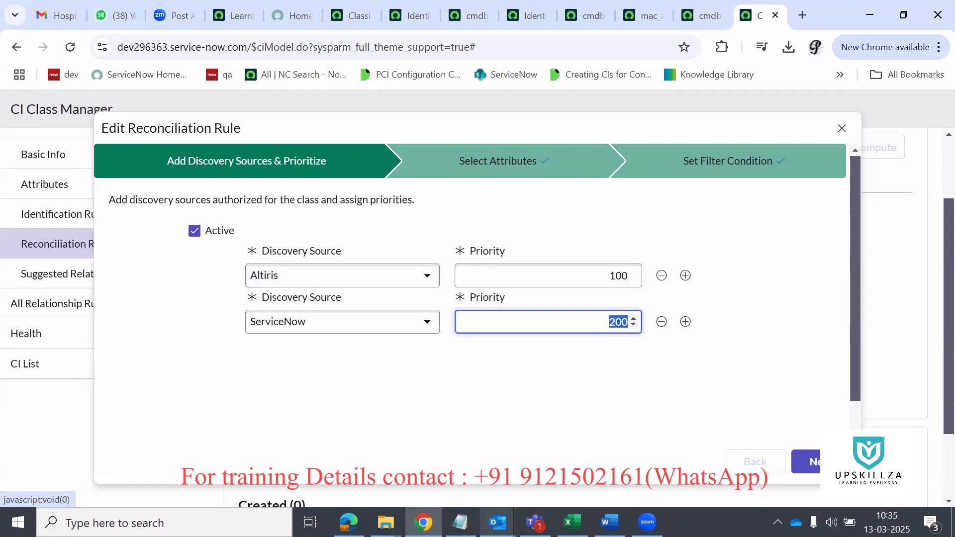
click(804, 462)
click(804, 462)
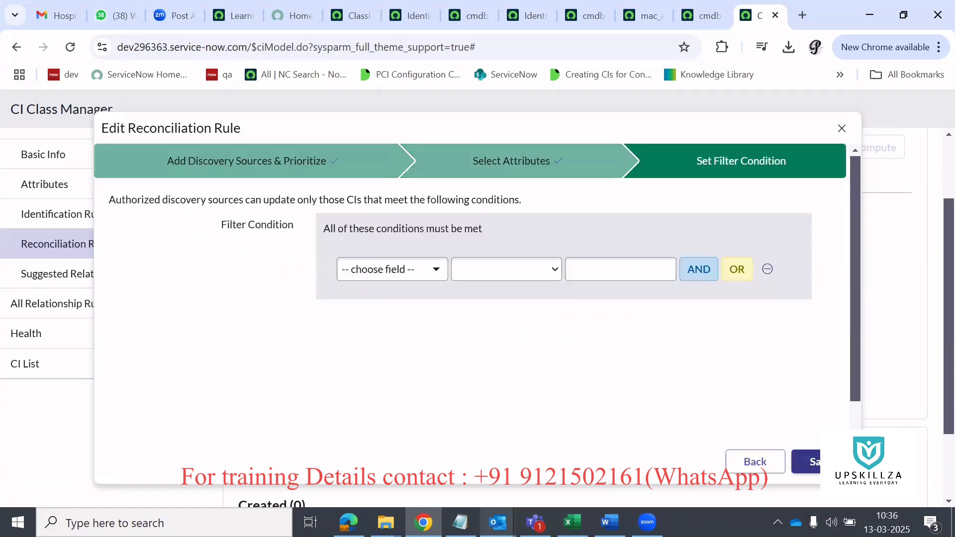
click(803, 462)
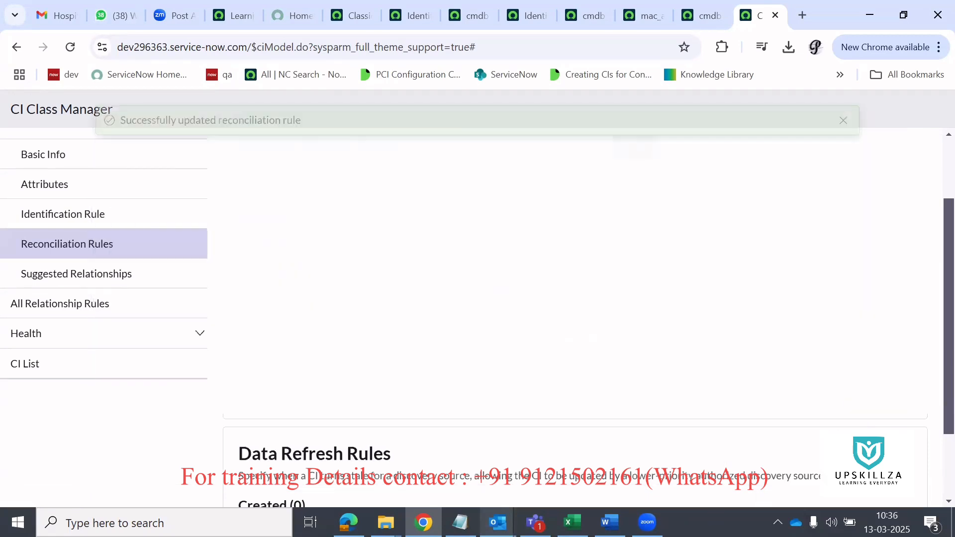
click(843, 120)
Step: Preview the Server reconciliation rules and check the first and second priority sources for the Firewall status attribute
click(706, 162)
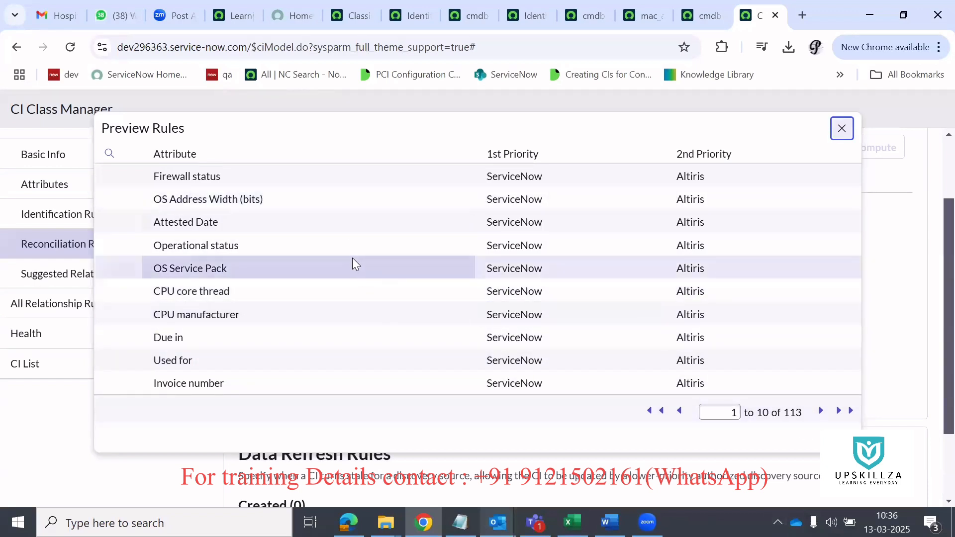
click(541, 183)
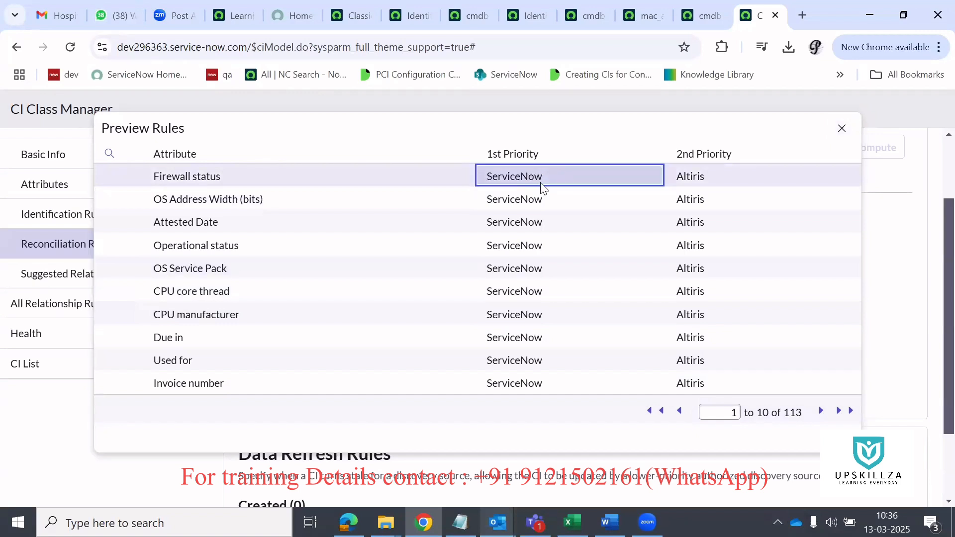
double_click(541, 182)
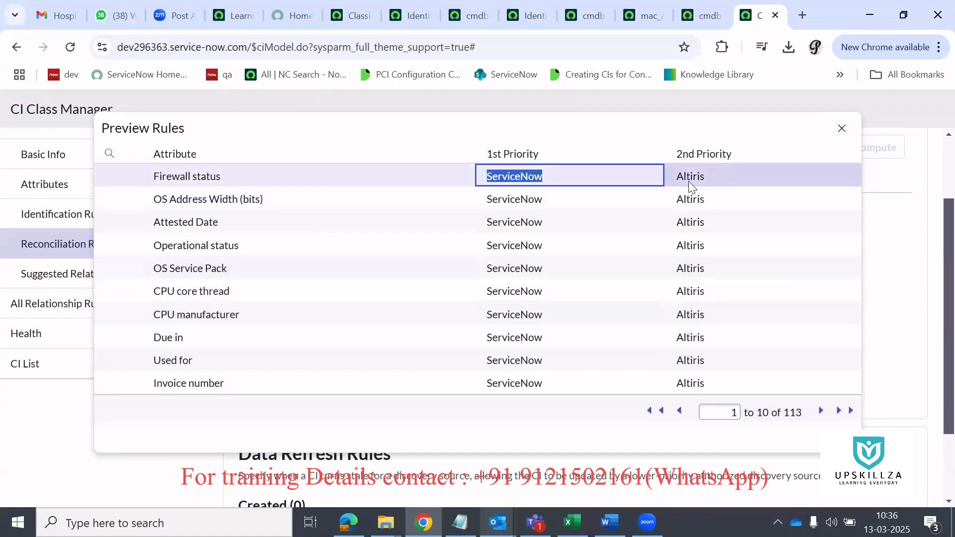
double_click(761, 178)
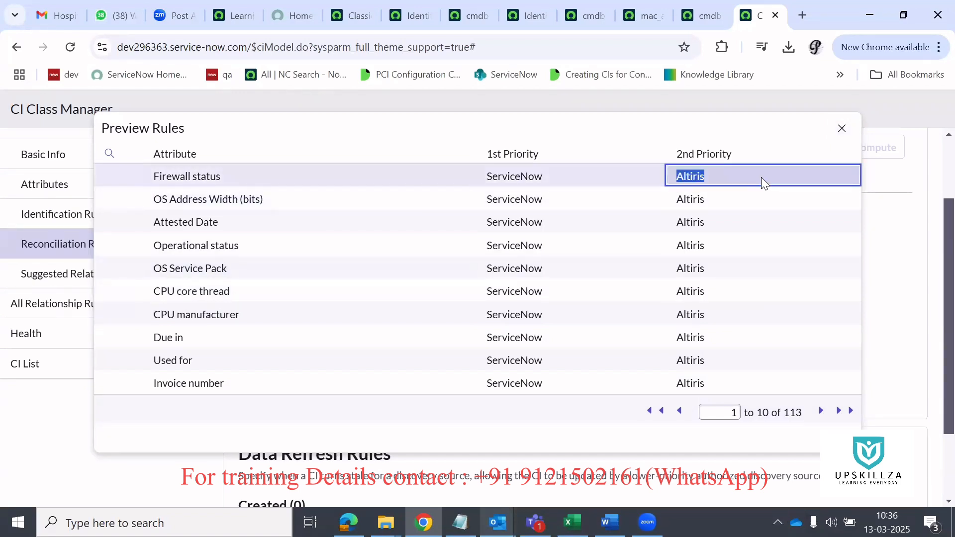
Step: Filter the rule preview by attribute with *ram and check the first and second priority sources for RAM (MB)
click(109, 154)
click(180, 182)
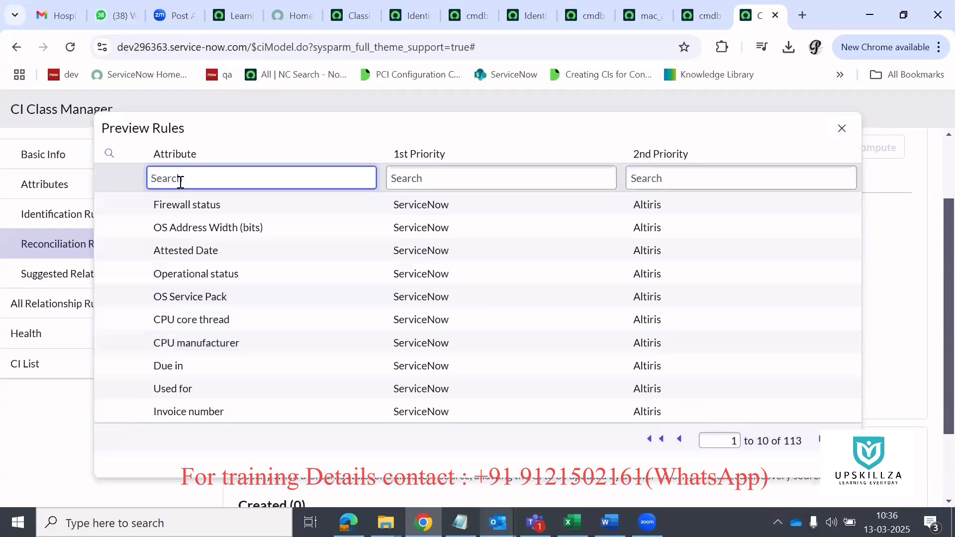
text(*ram)
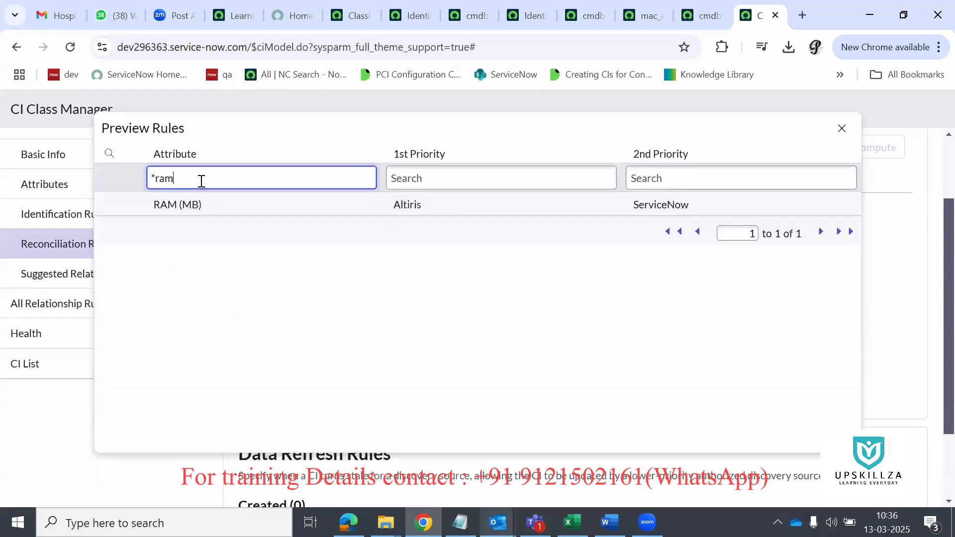
click(401, 204)
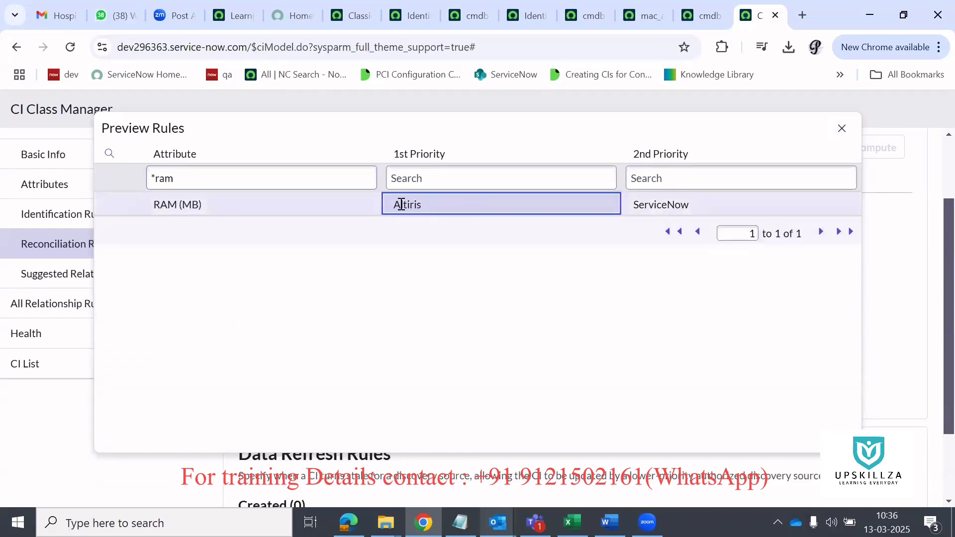
double_click(401, 205)
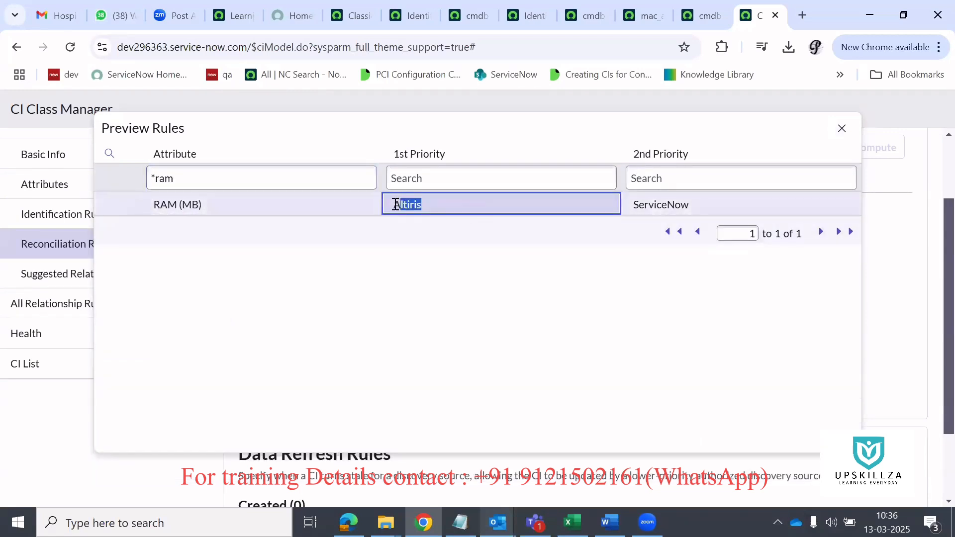
click(705, 199)
double_click(636, 201)
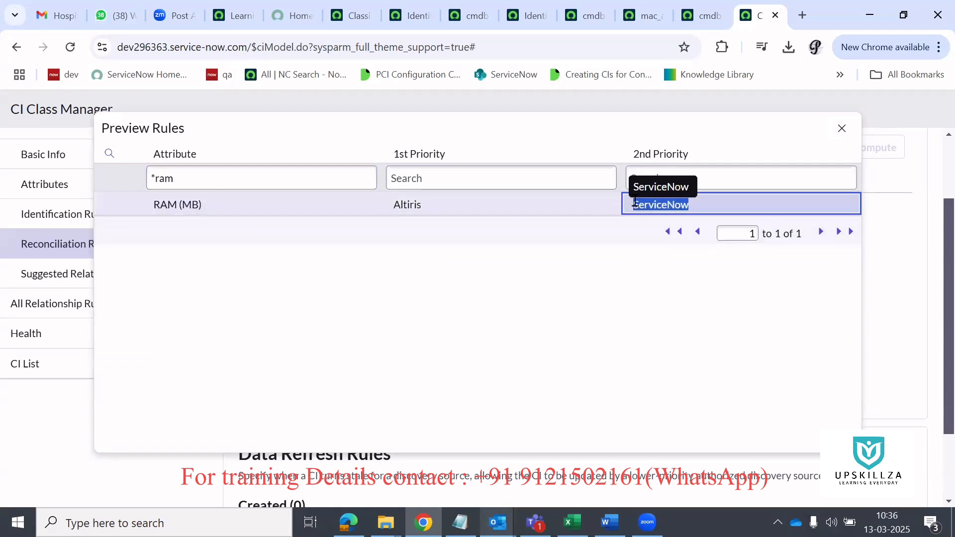
Step: Switch to the Word document and review the tables of discovery source priorities and server match actions
click(610, 522)
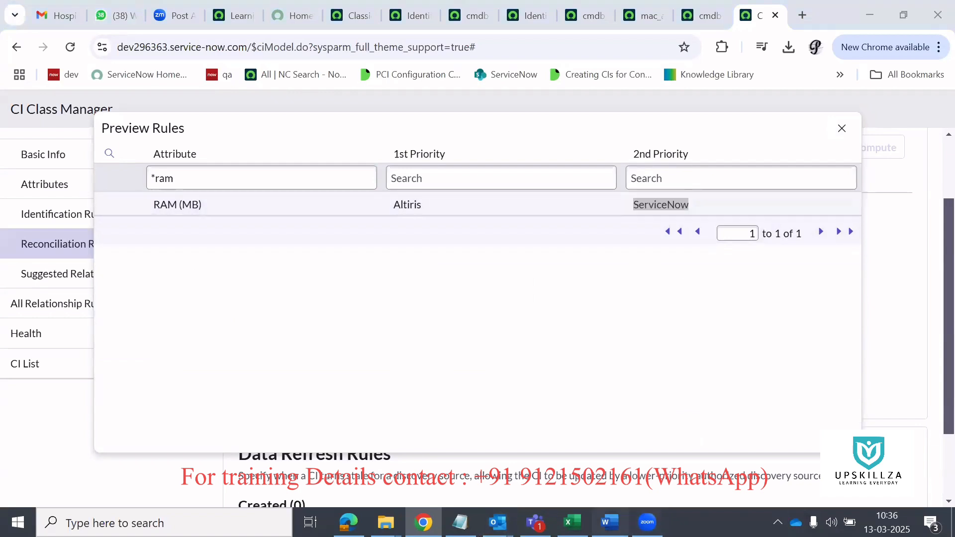
scroll(458, 218, down, 8)
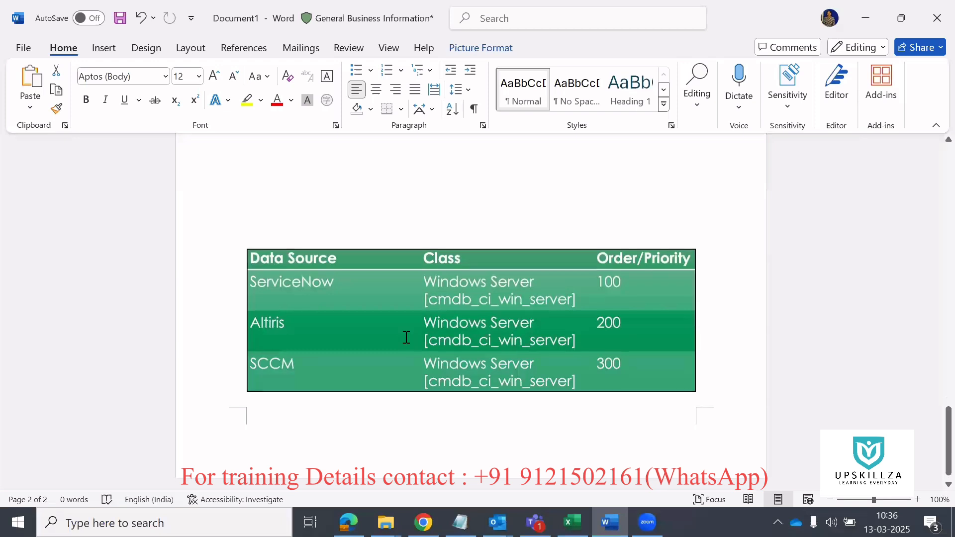
scroll(405, 336, up, 5)
right_click(277, 313)
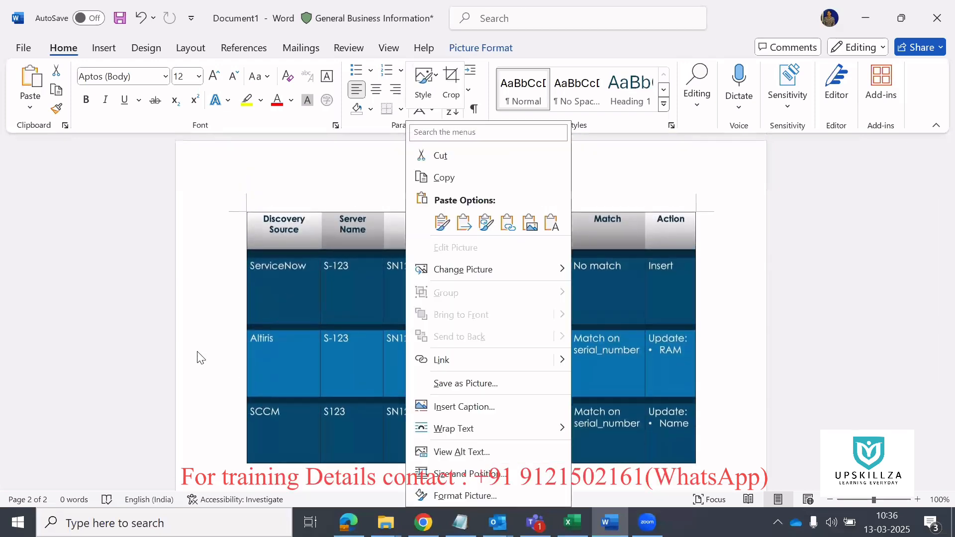
click(356, 312)
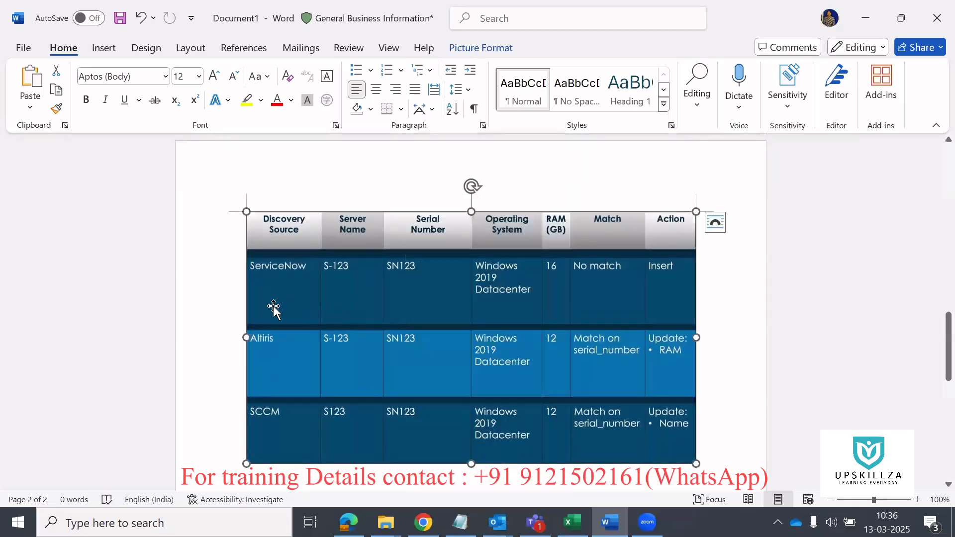
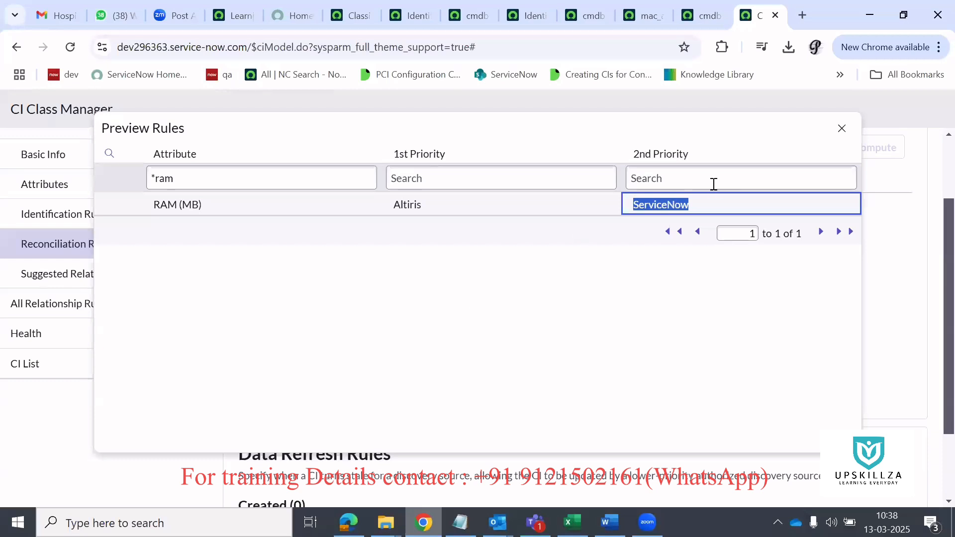
Step: Back in CI Class Manager, review the ServiceNow and Altiris priorities of the all-attributes rule and briefly reopen the rule preview
click(842, 129)
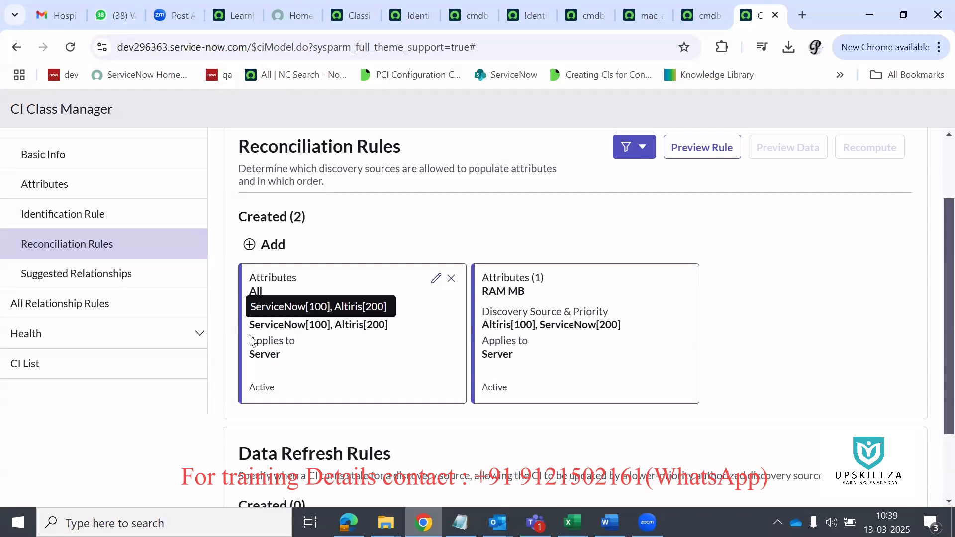
drag(388, 326, 327, 326)
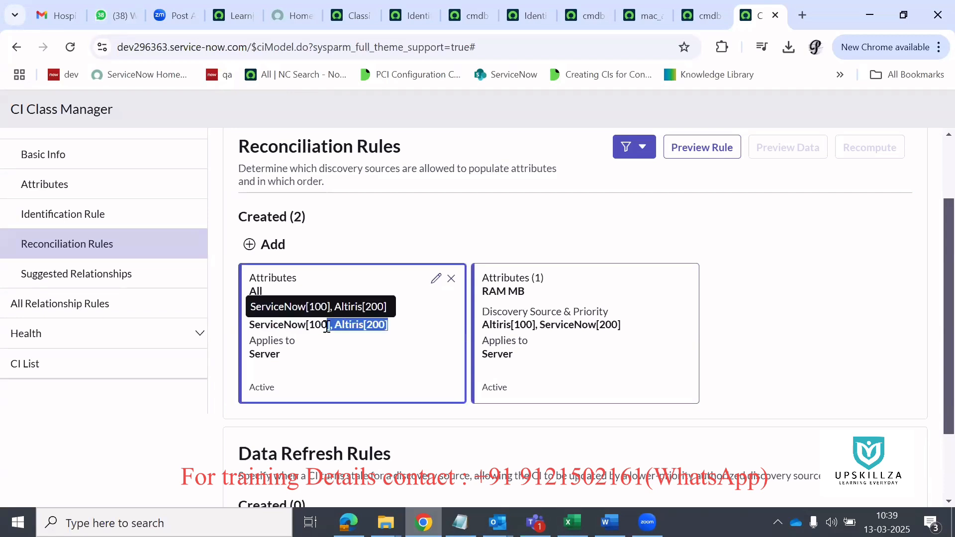
click(327, 327)
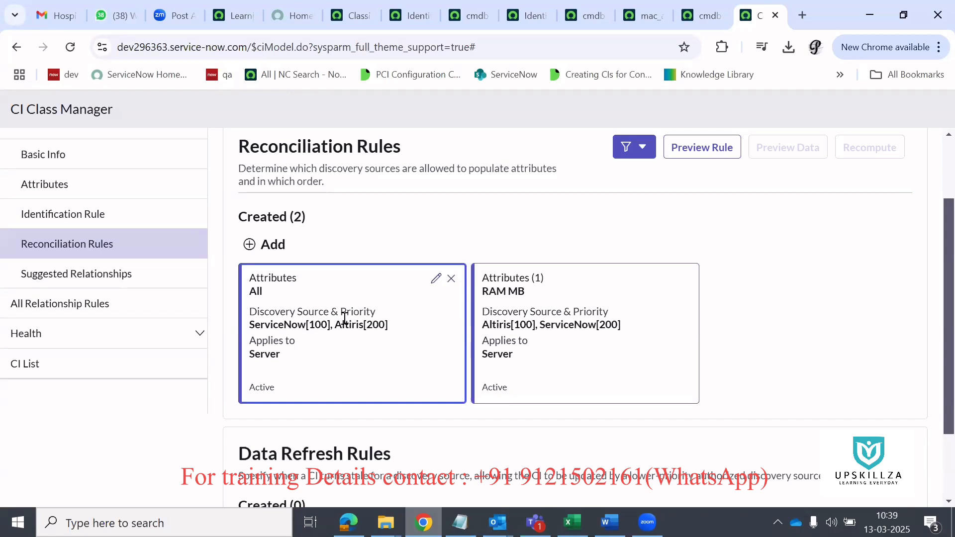
drag(350, 325, 401, 326)
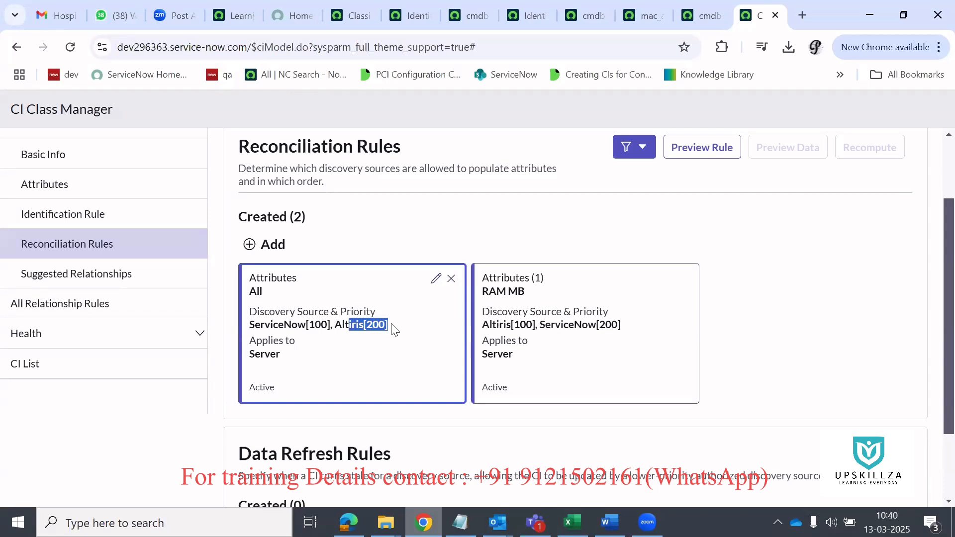
click(315, 323)
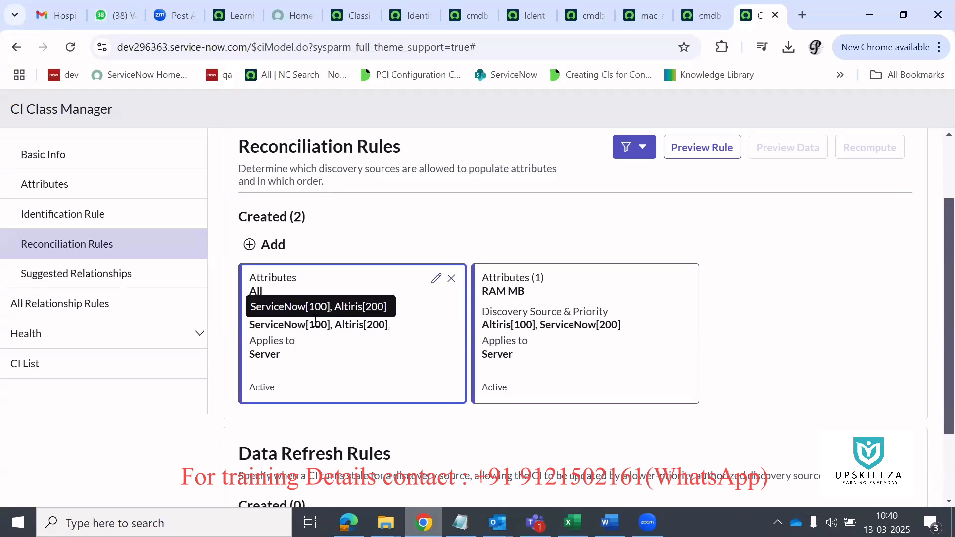
drag(250, 324, 329, 325)
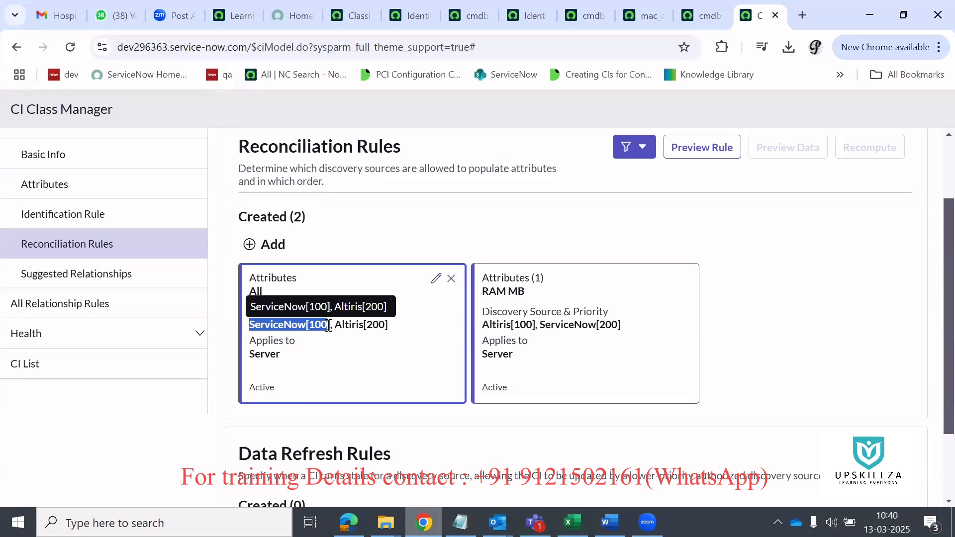
click(361, 341)
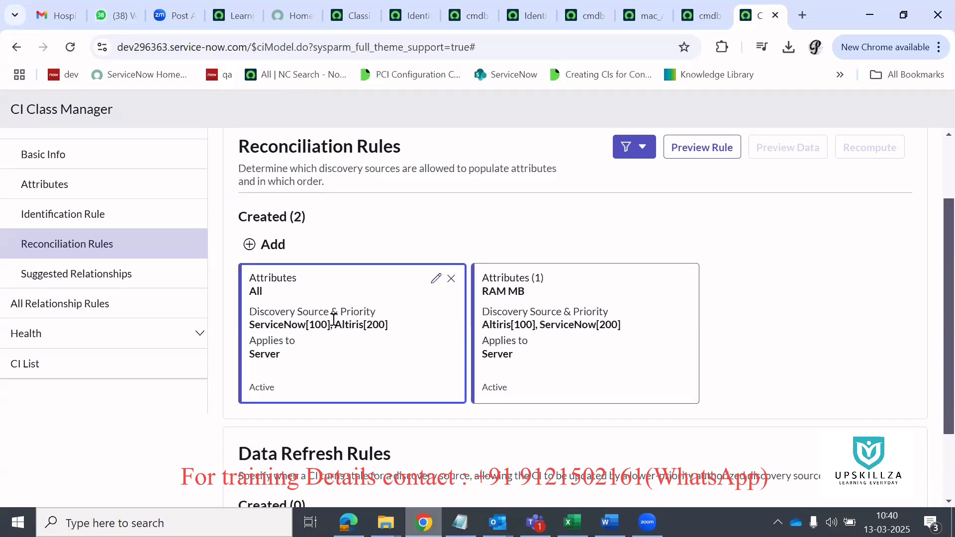
drag(335, 324, 396, 322)
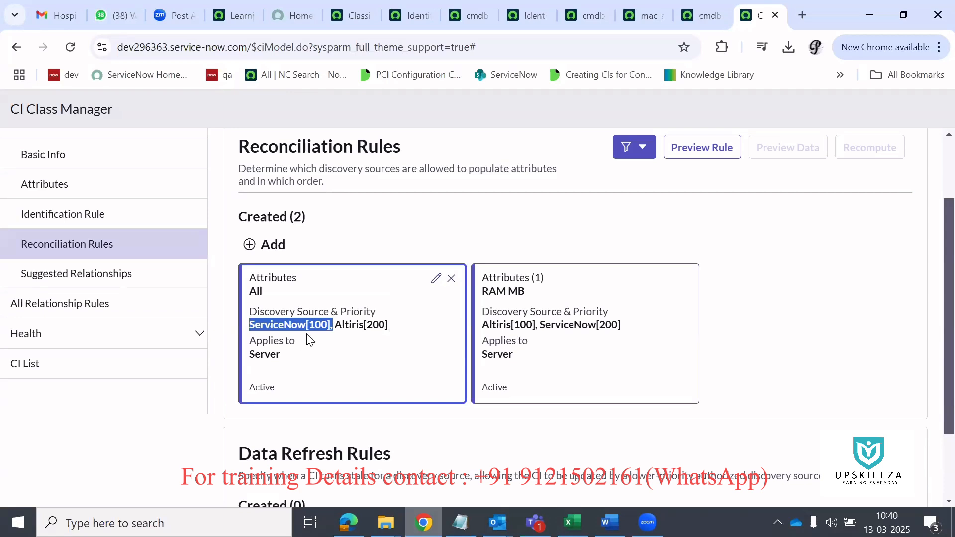
click(359, 315)
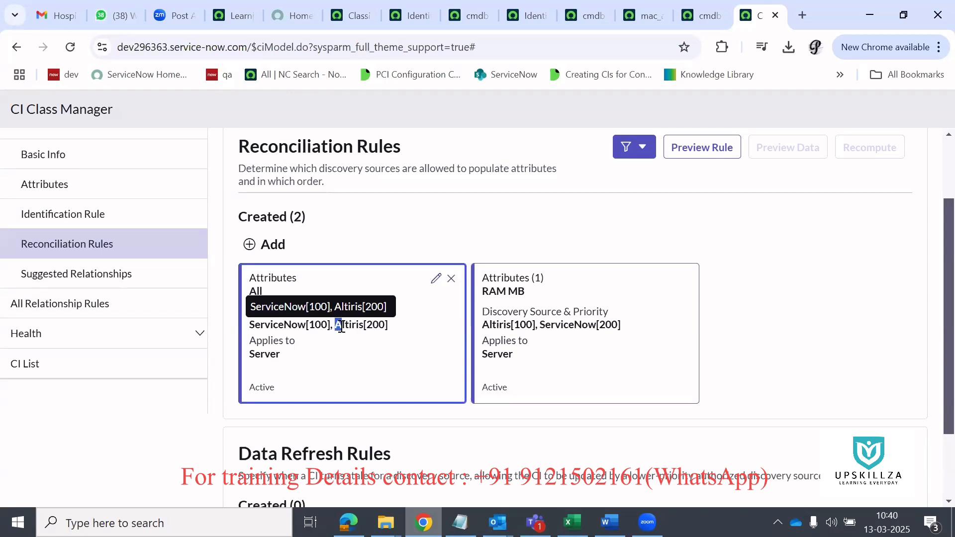
drag(337, 326, 386, 325)
click(364, 327)
click(709, 155)
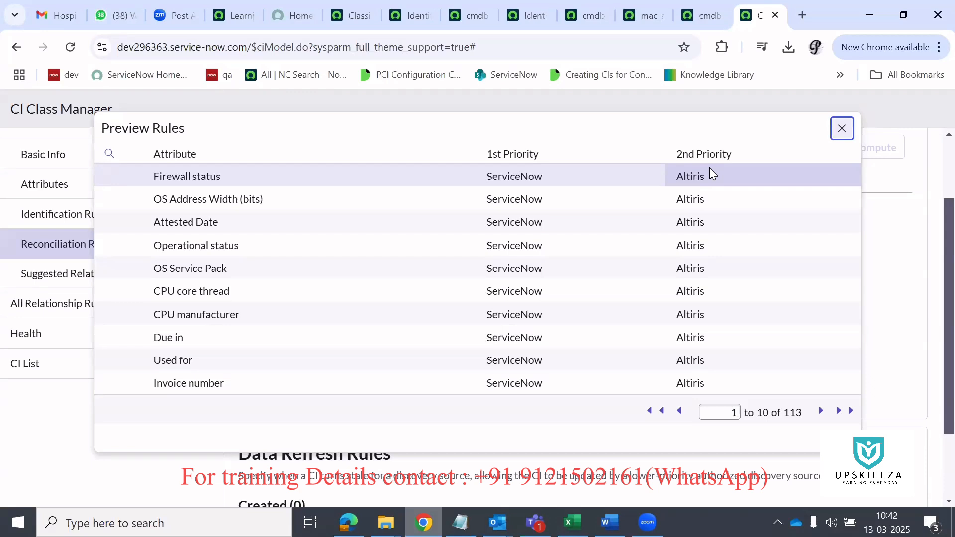
click(842, 130)
Step: Look at the Data Refresh Rules section and its blank rule creation form, closing the form without saving
scroll(621, 346, down, 2)
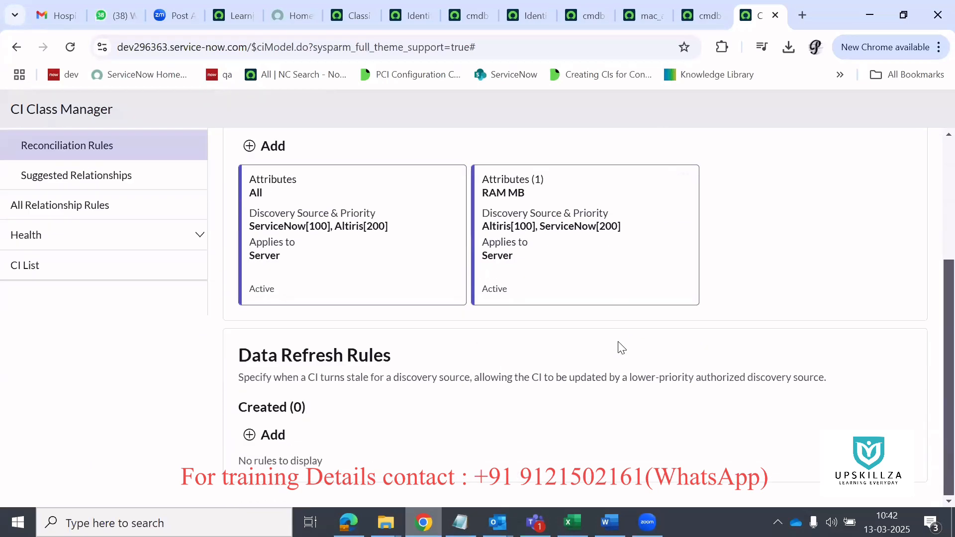
click(254, 437)
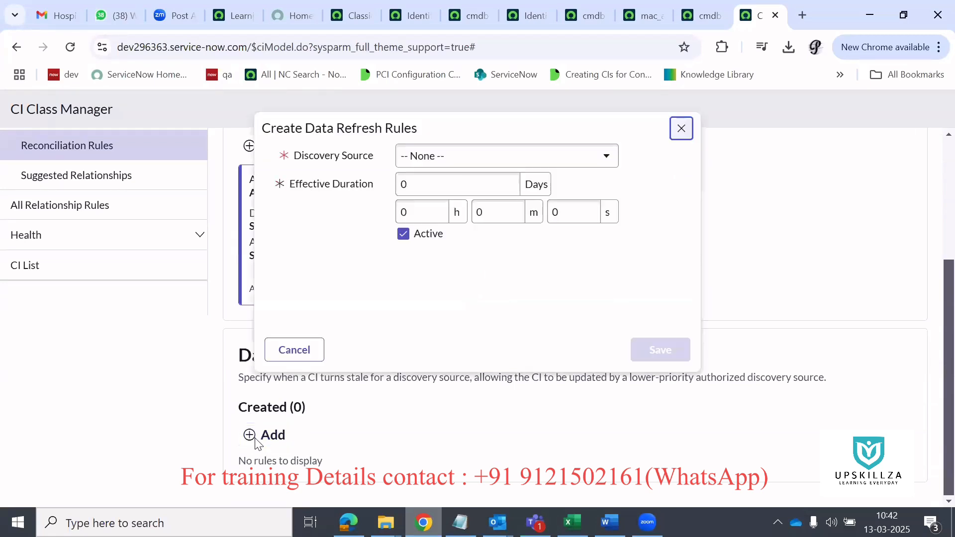
click(683, 131)
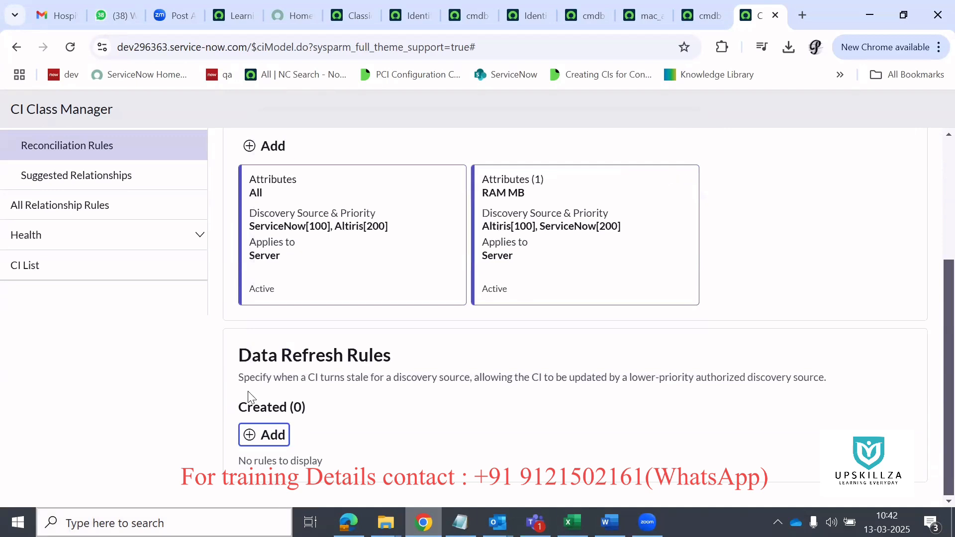
drag(239, 356, 401, 359)
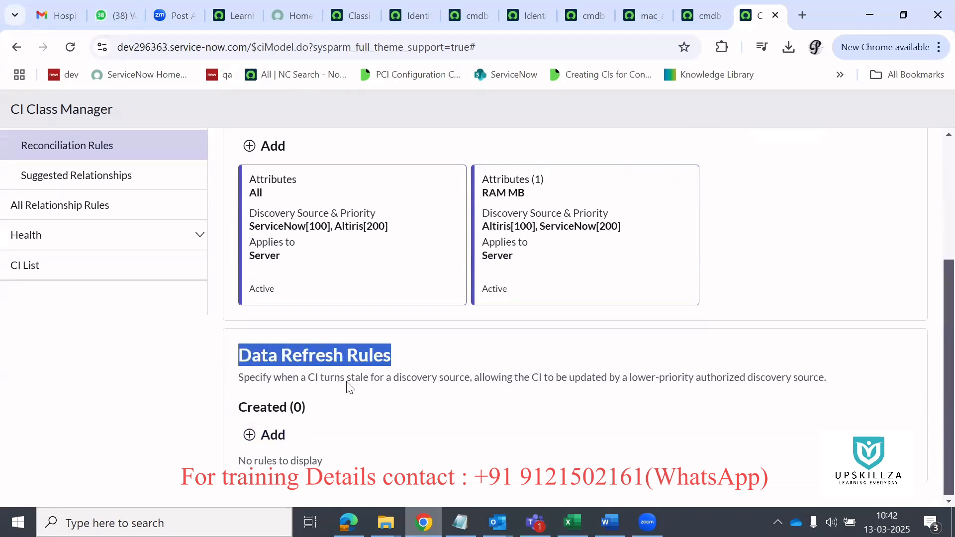
click(489, 394)
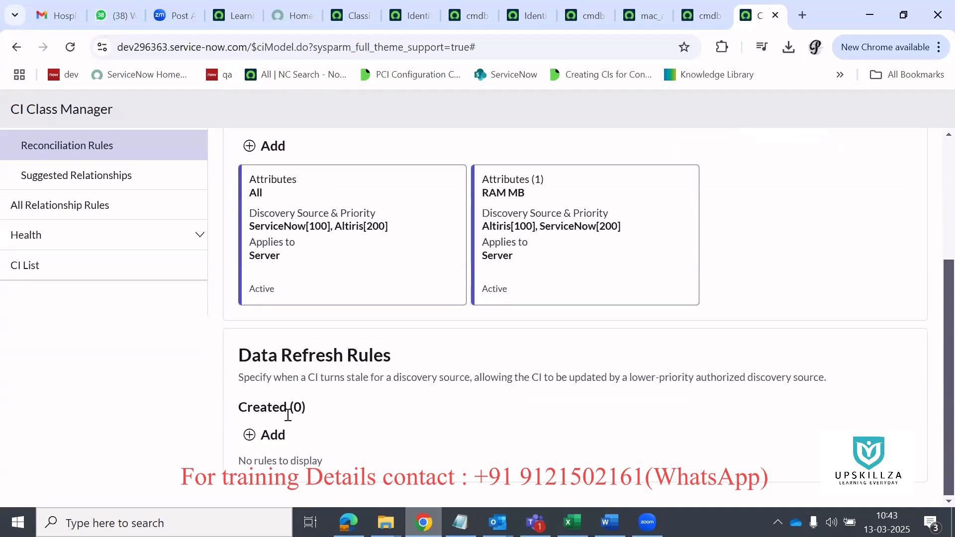
Step: Start a new data refresh rule for the Server class with ServiceNow as the discovery source
click(247, 442)
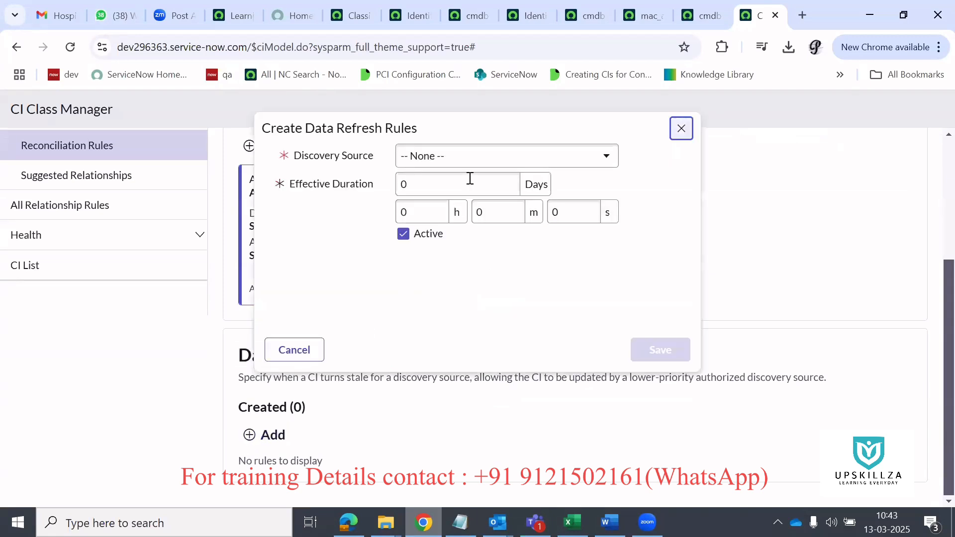
click(456, 158)
text(disc)
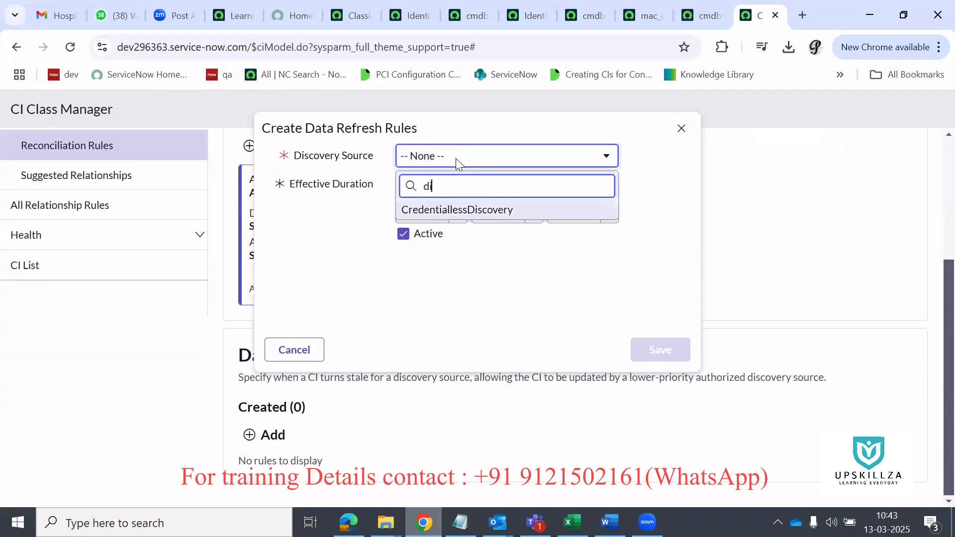
key(BackSpace)
key(BackSpace)
key(BackSpace)
key(BackSpace)
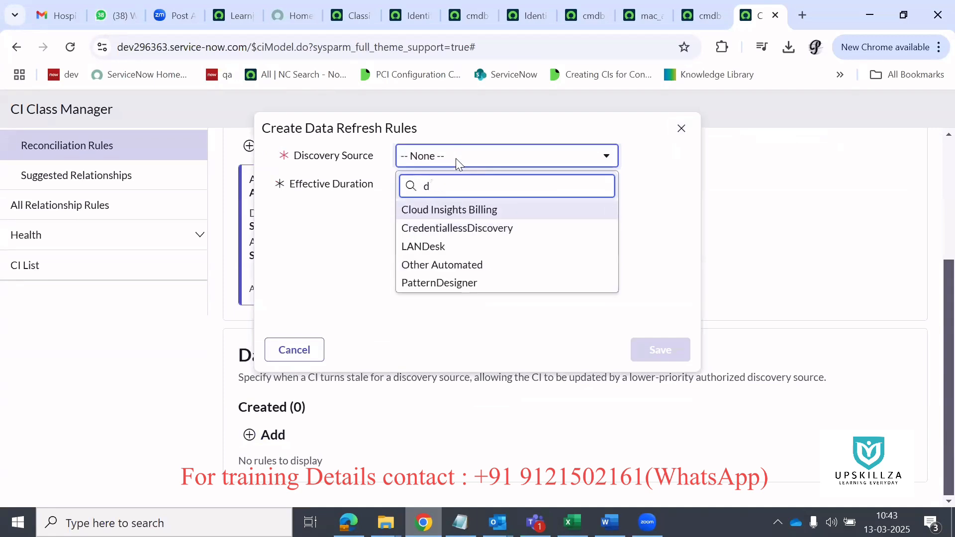
text(ser)
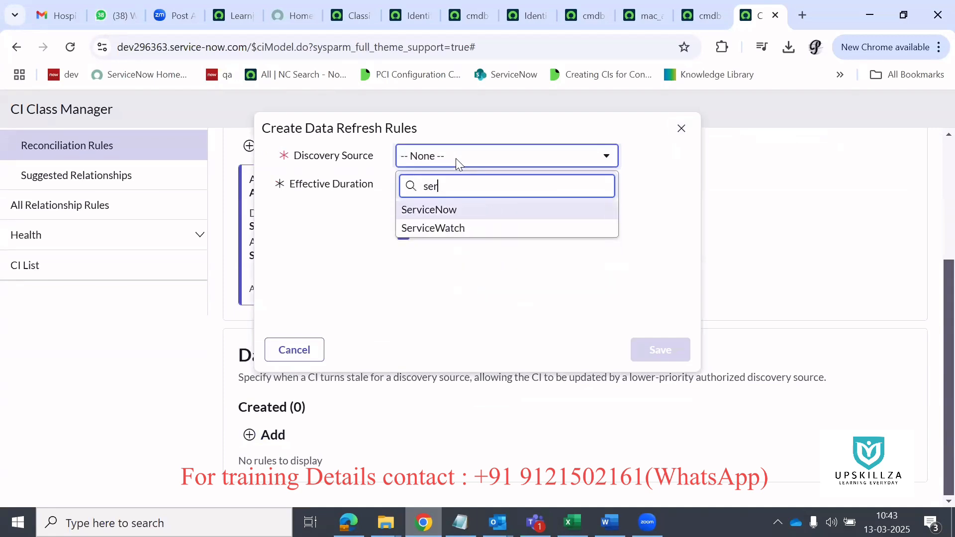
click(467, 211)
Step: Set the data refresh rule's effective duration to 1 day and save the rule
drag(455, 188, 379, 186)
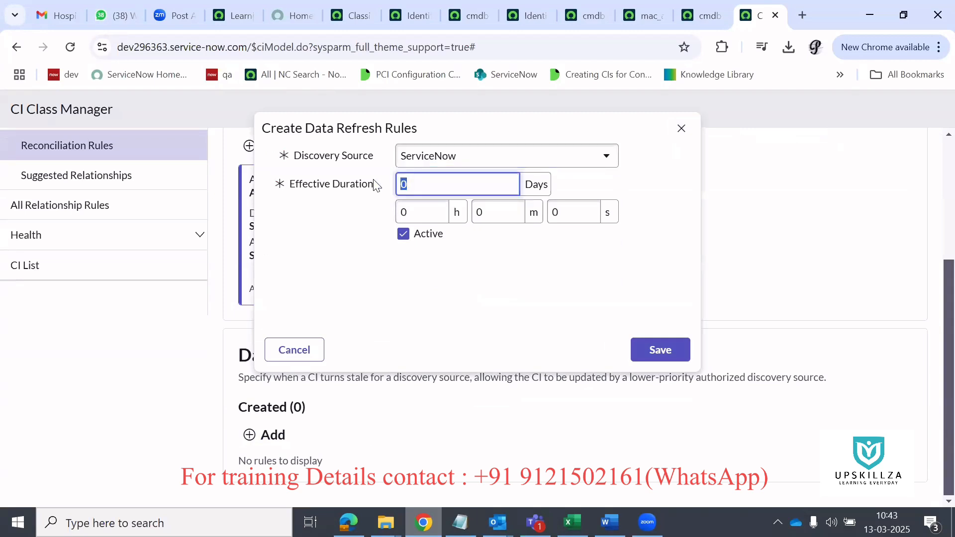
text(1)
click(669, 354)
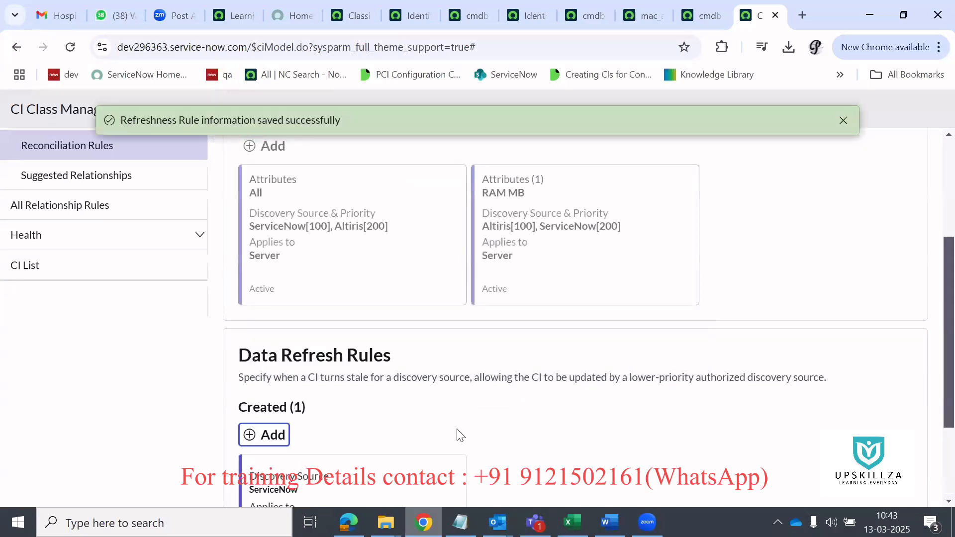
Step: Review the saved ServiceNow data refresh rule alongside the Server reconciliation rules
scroll(457, 433, down, 3)
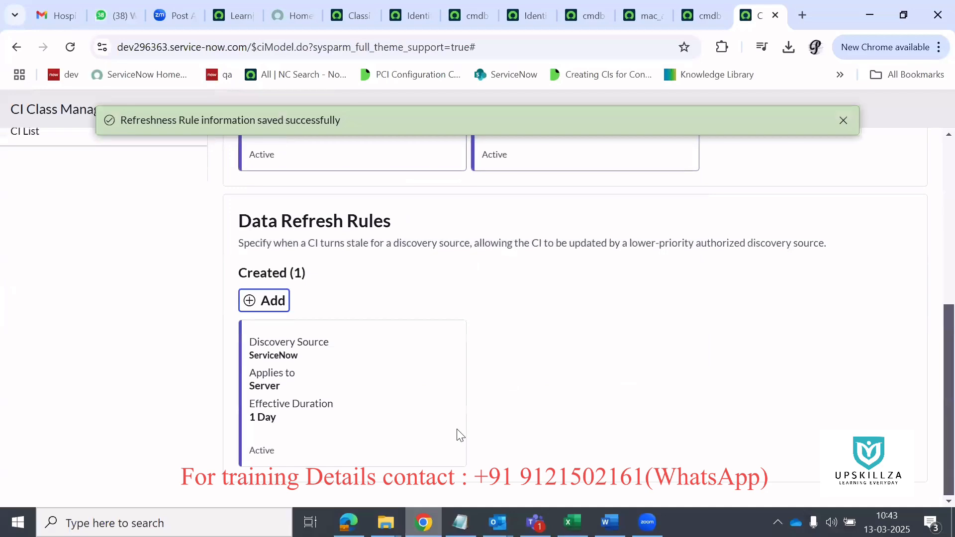
scroll(456, 434, up, 5)
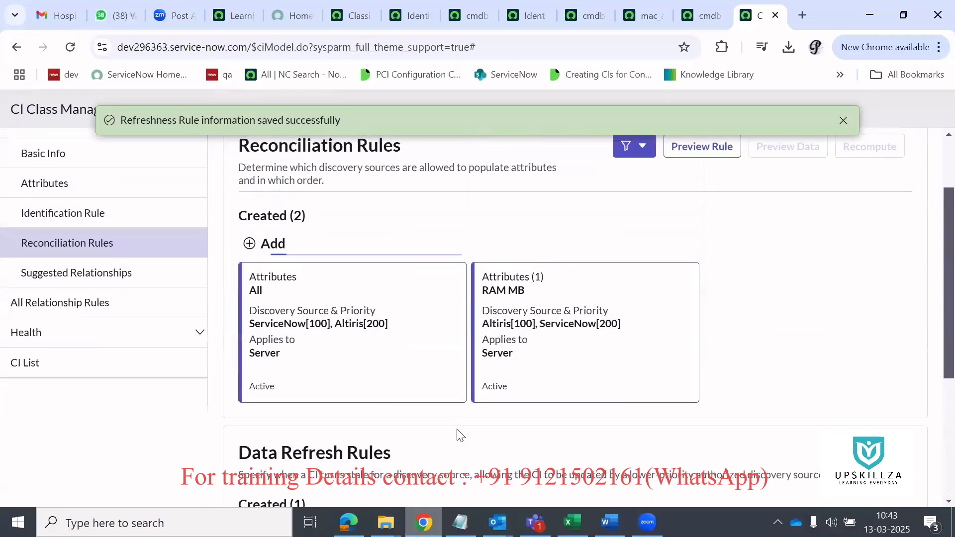
key(alt+Tab)
key(alt+Tab)
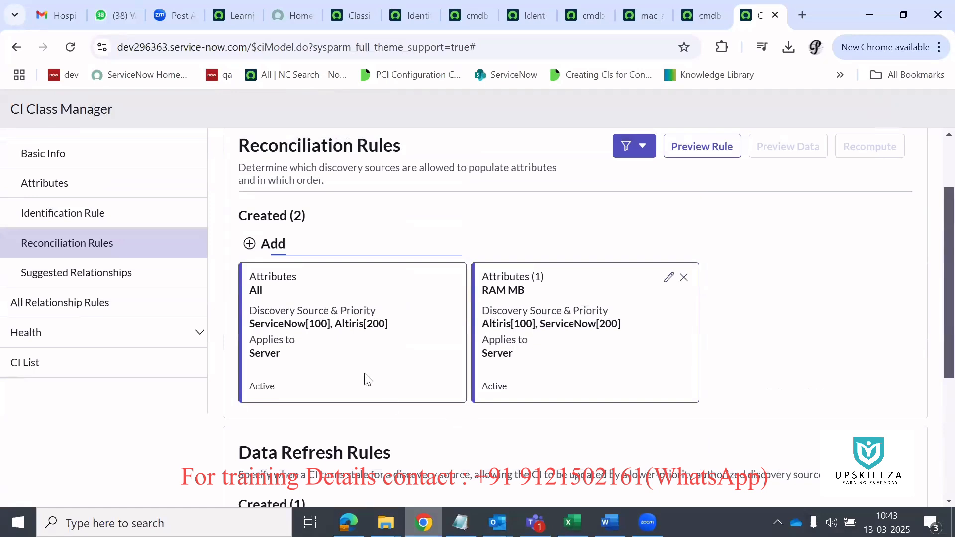
scroll(358, 239, down, 5)
scroll(356, 231, up, 6)
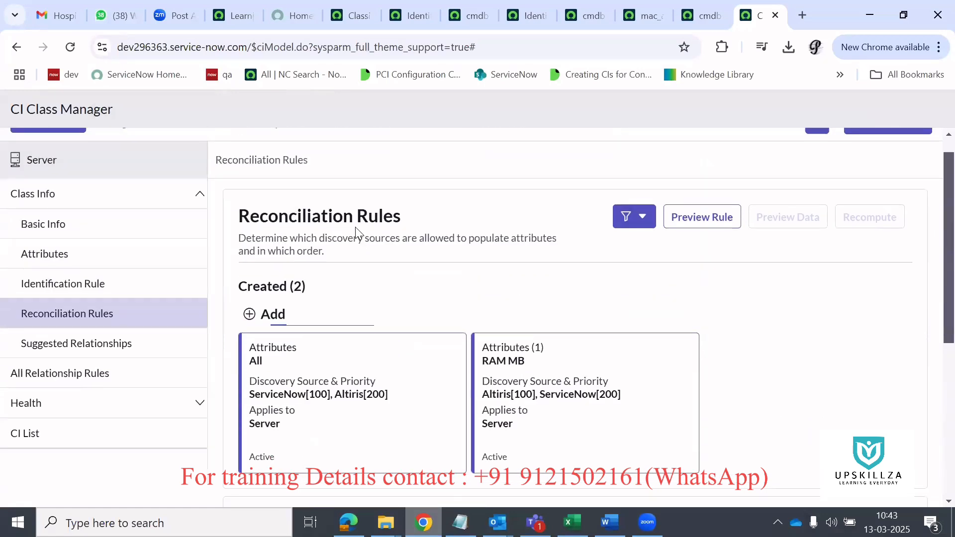
Step: Show the Server class's suggested relationships and inspect the Depends on relationship with Service without changing it
click(61, 345)
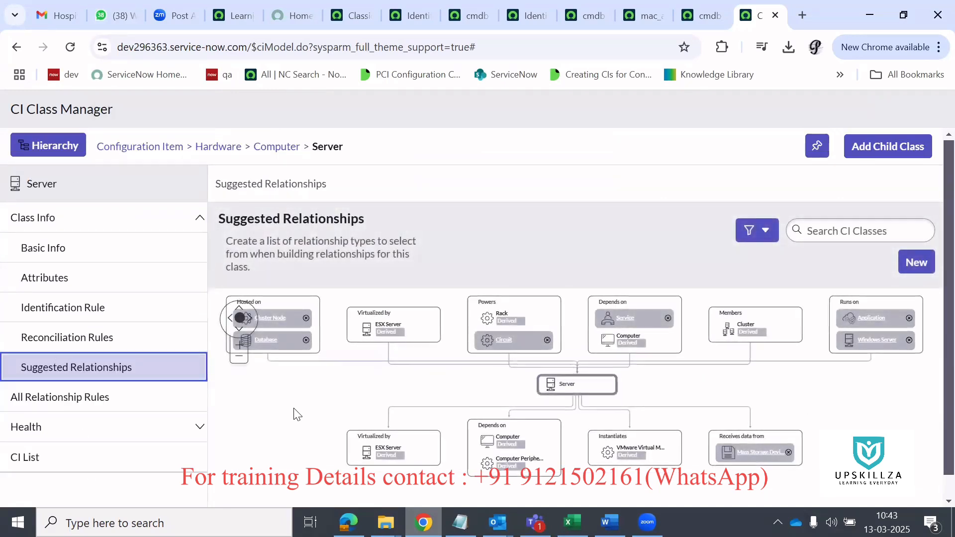
scroll(294, 414, down, 1)
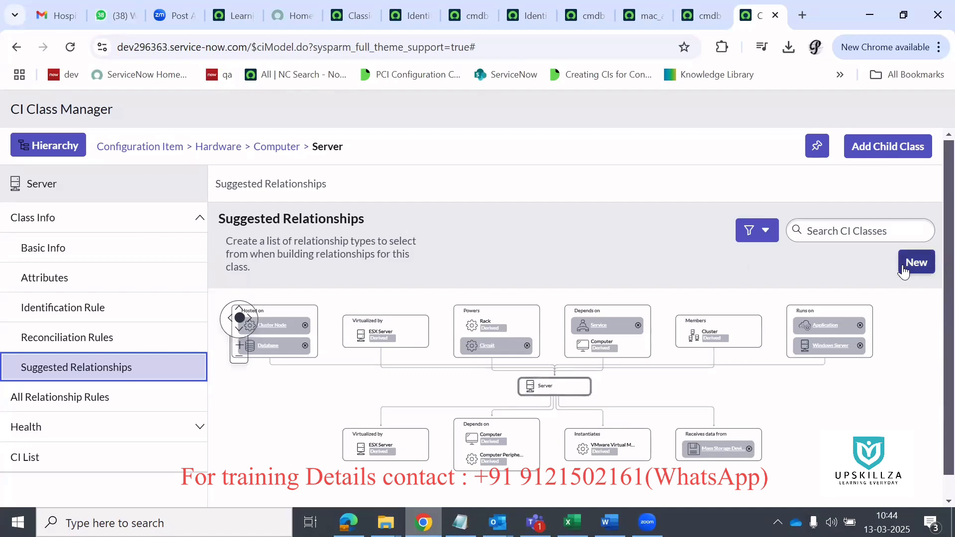
click(600, 325)
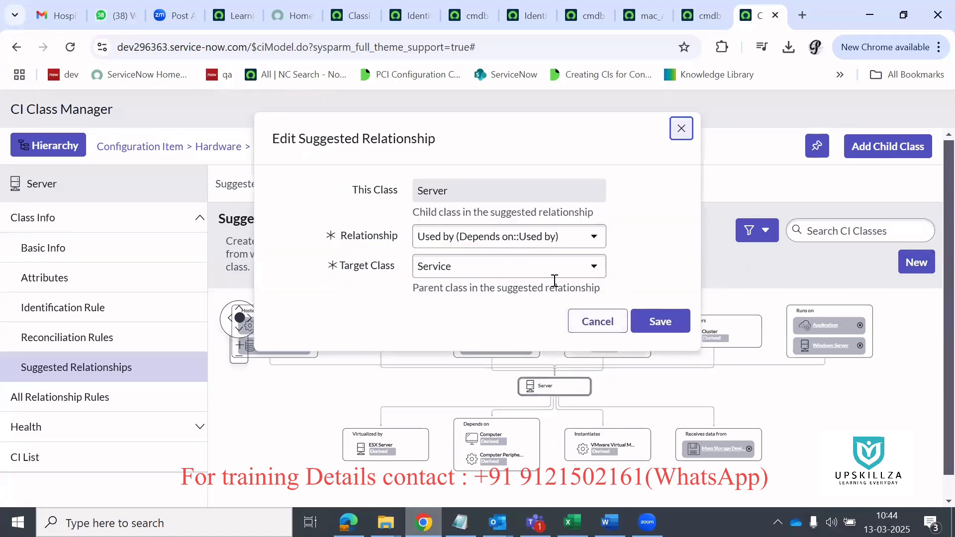
click(681, 128)
click(607, 332)
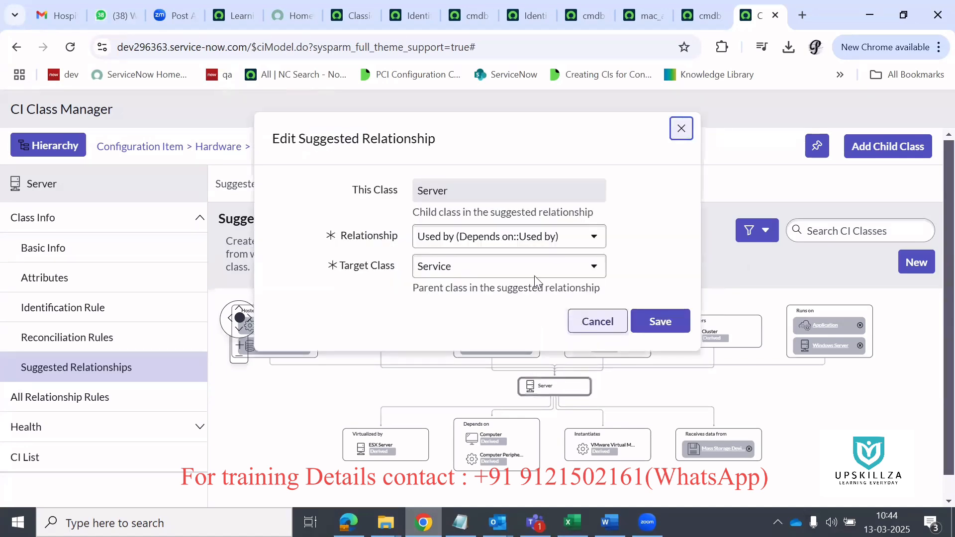
click(682, 128)
Step: View the blank form for adding a suggested relationship to the Server class and close it without saving
click(920, 264)
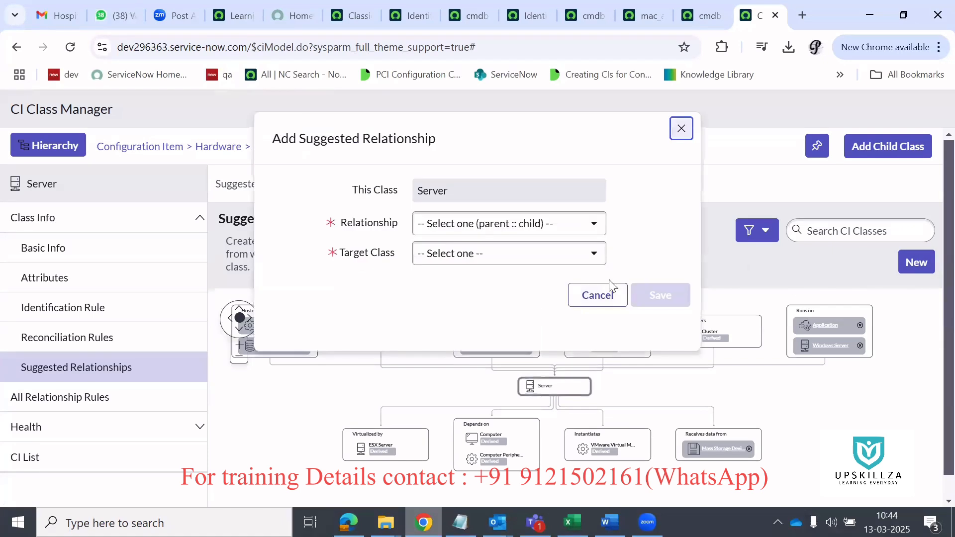
click(681, 130)
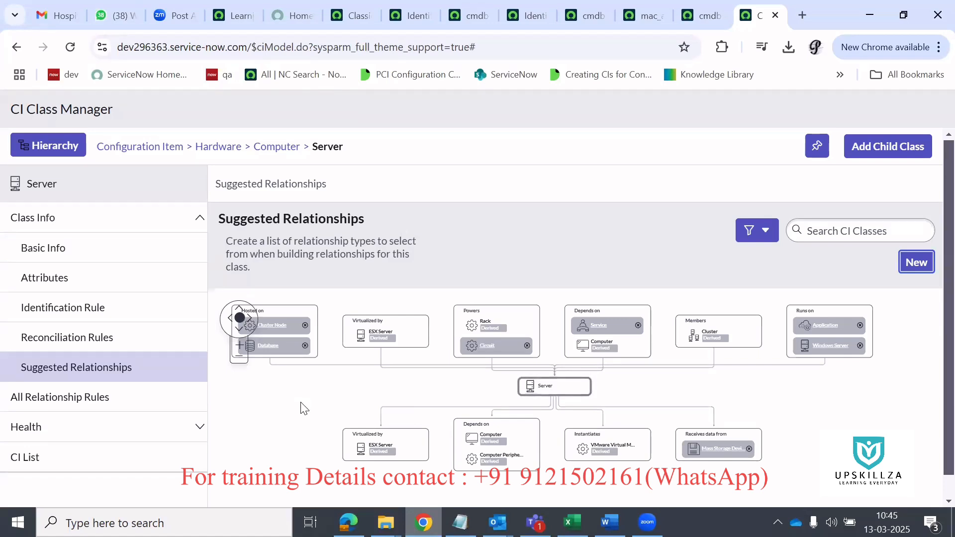
click(182, 393)
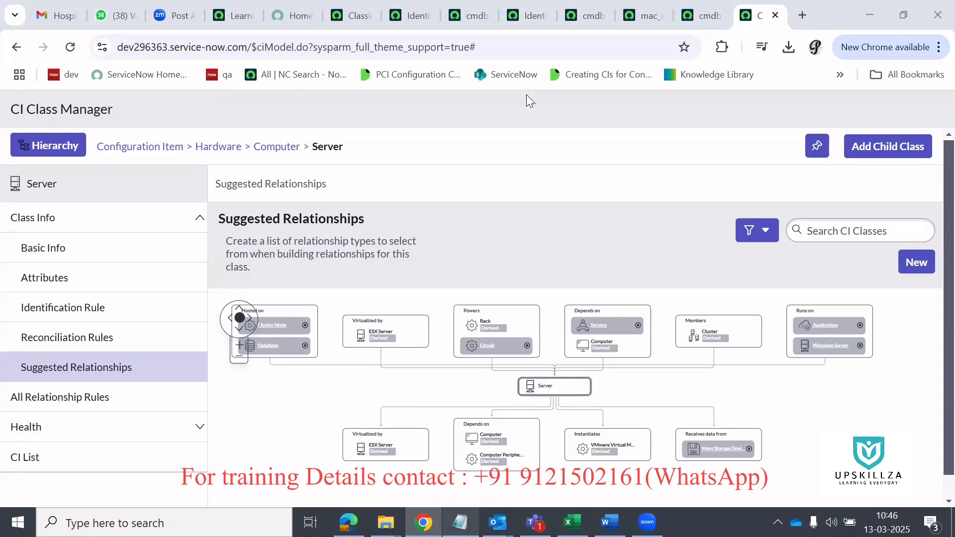
Step: Find De-duplication Tasks with the navigator filter "de-du" and open the Remediate Duplicate Tasks list in a new browser tab
click(390, 1)
click(356, 1)
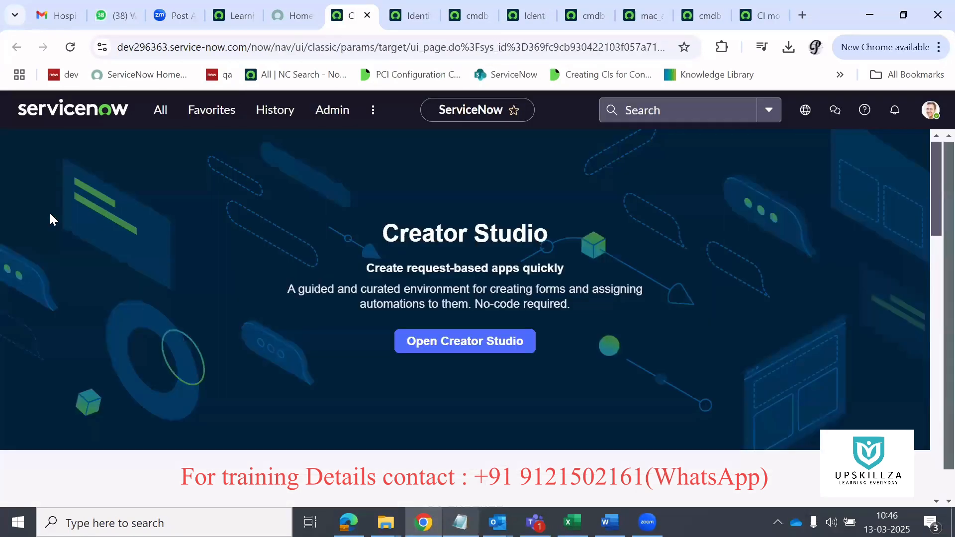
click(169, 105)
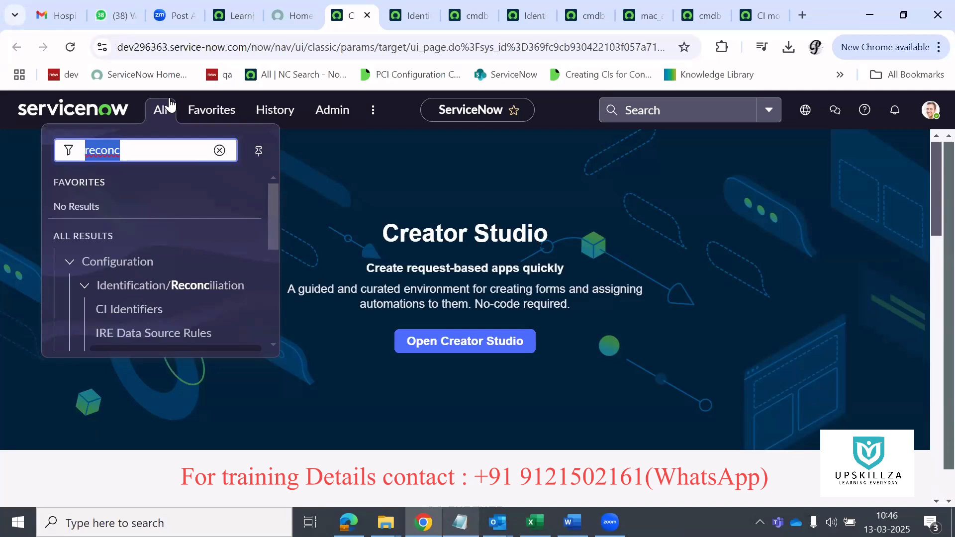
text(de)
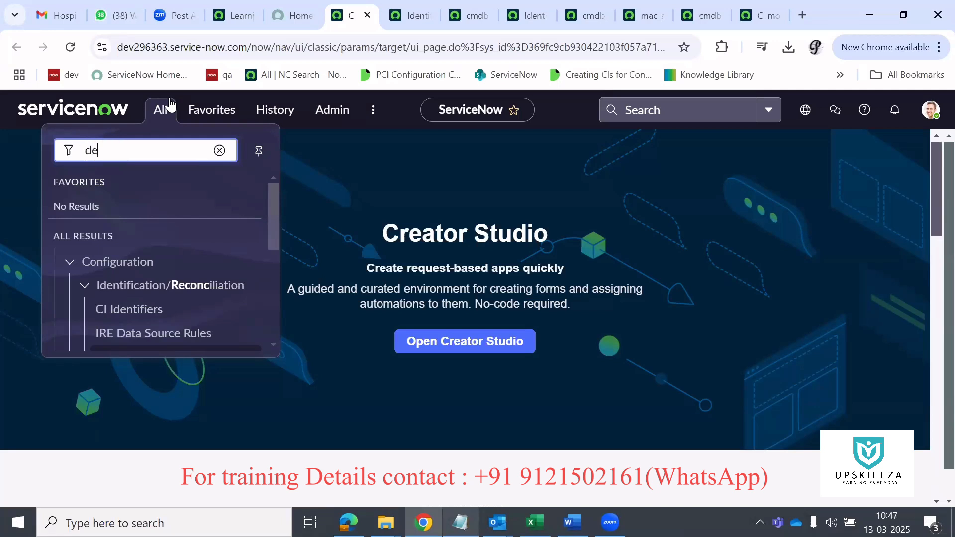
text(-du)
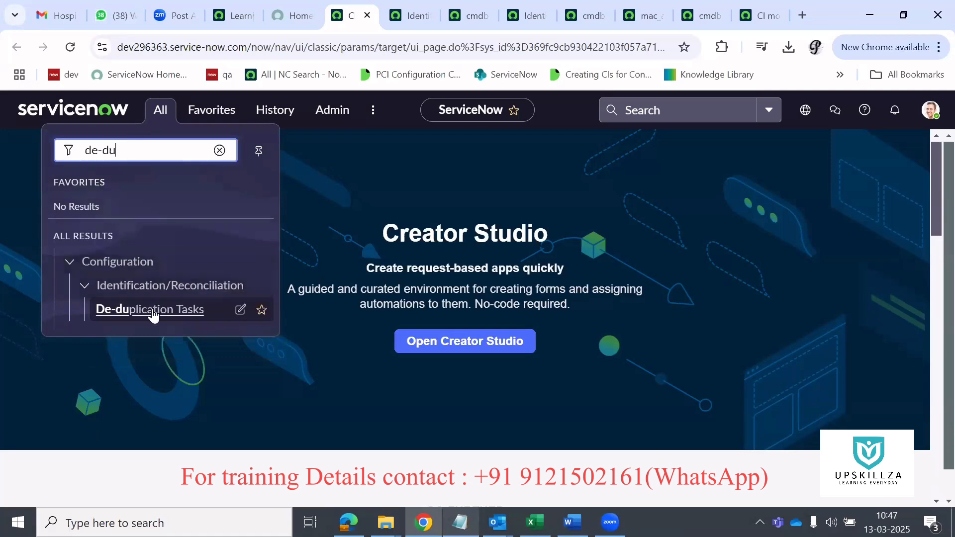
ctrl+click(153, 309)
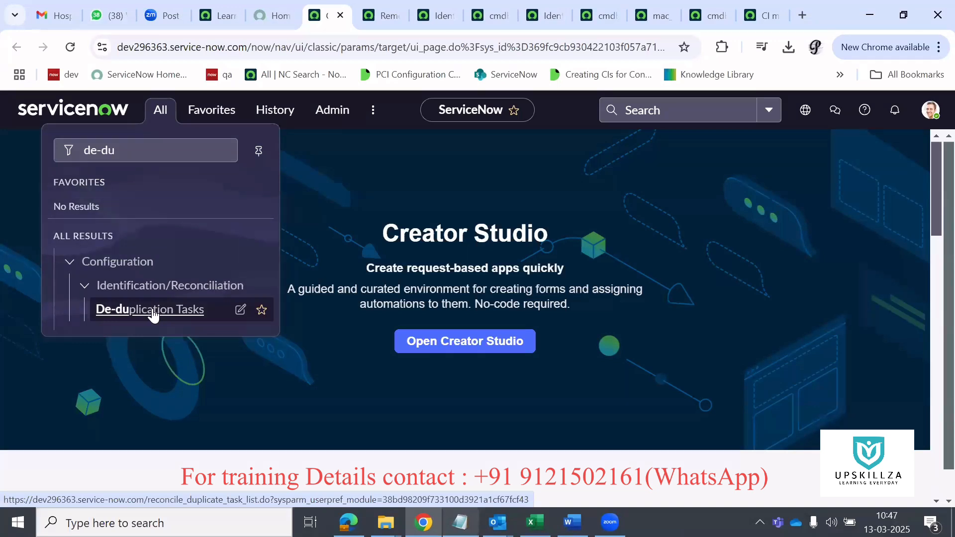
click(392, 7)
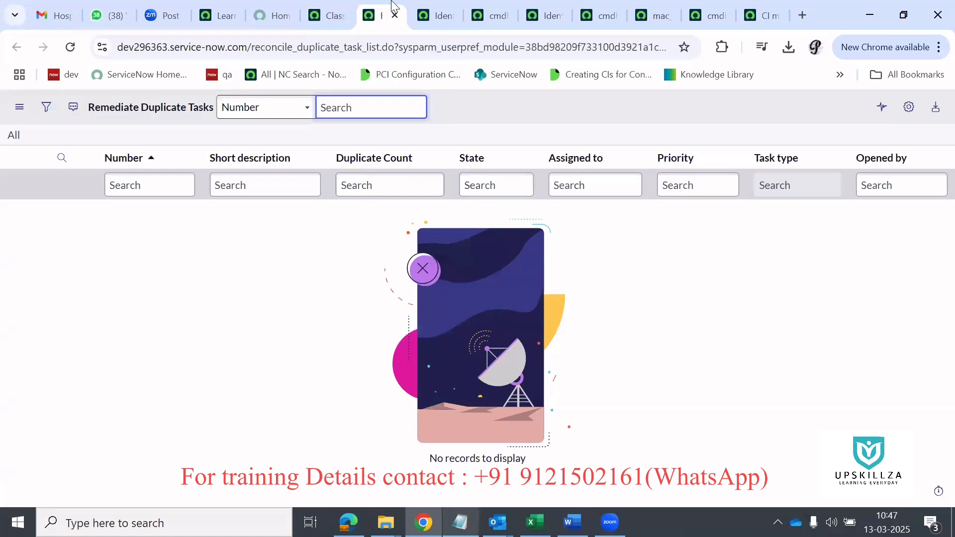
key(alt+Tab)
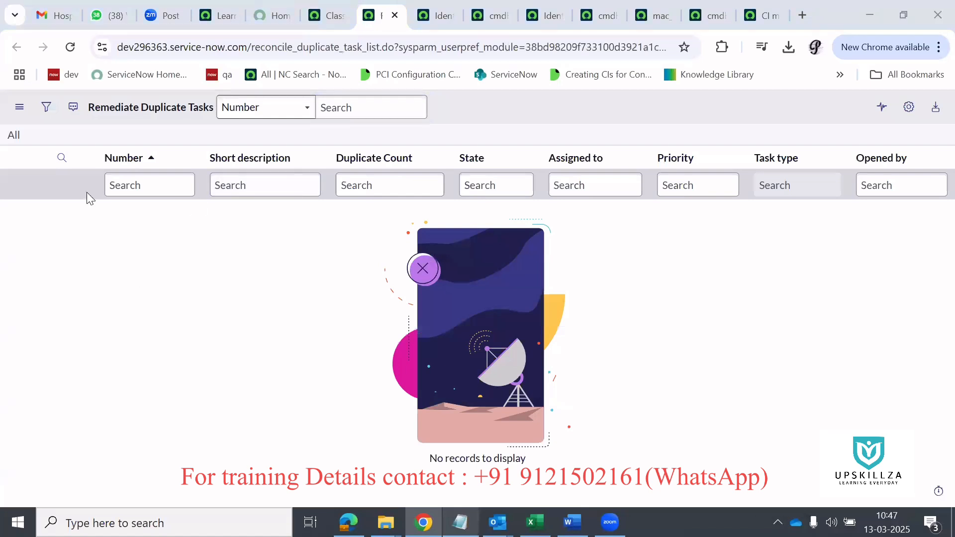
click(140, 233)
click(176, 204)
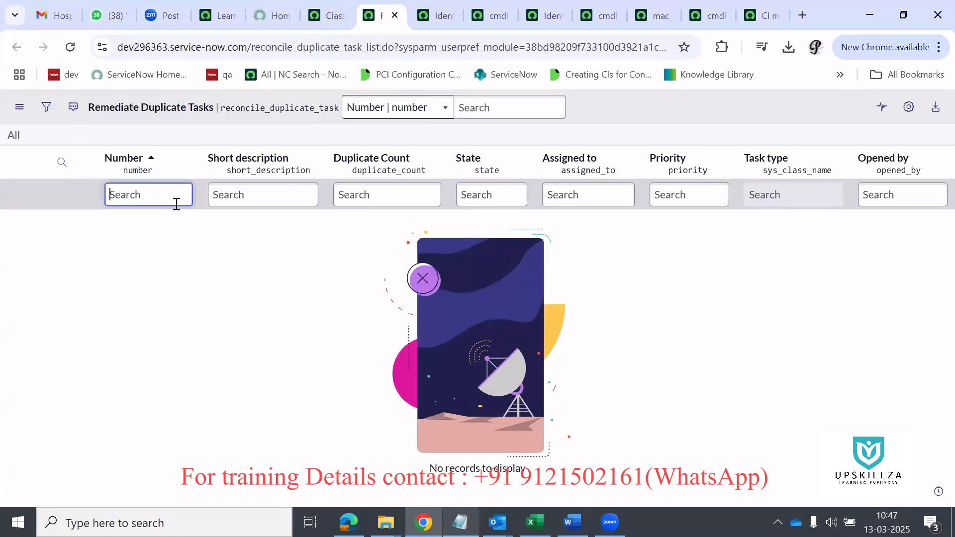
click(193, 258)
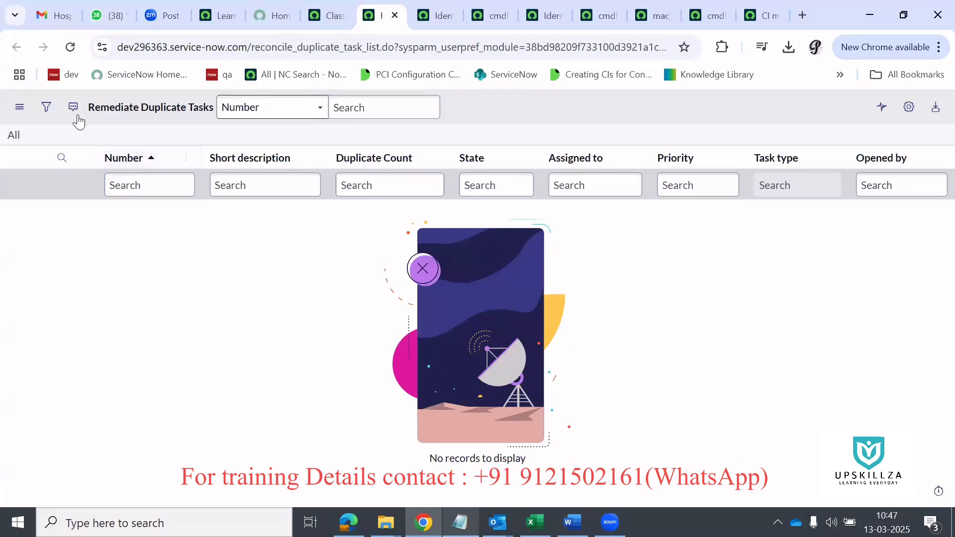
click(438, 2)
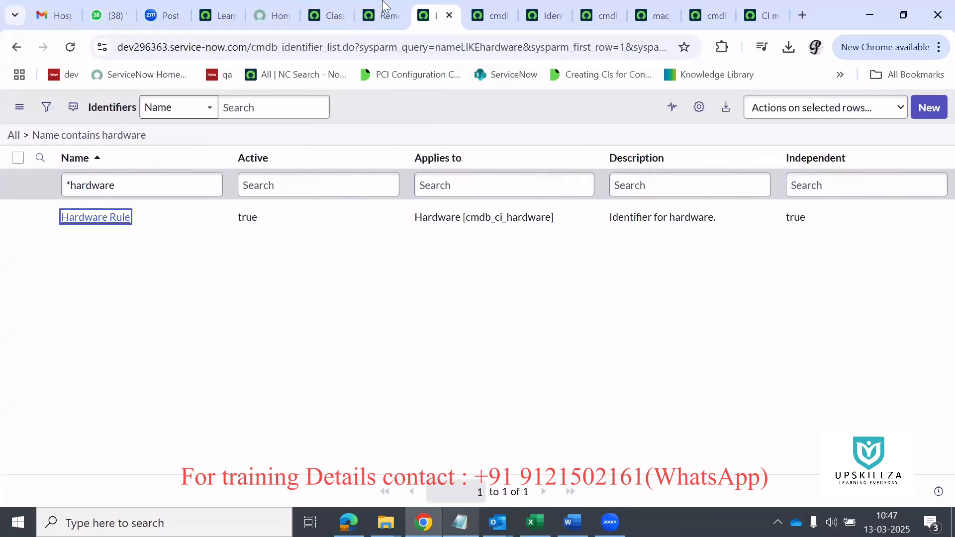
click(383, 7)
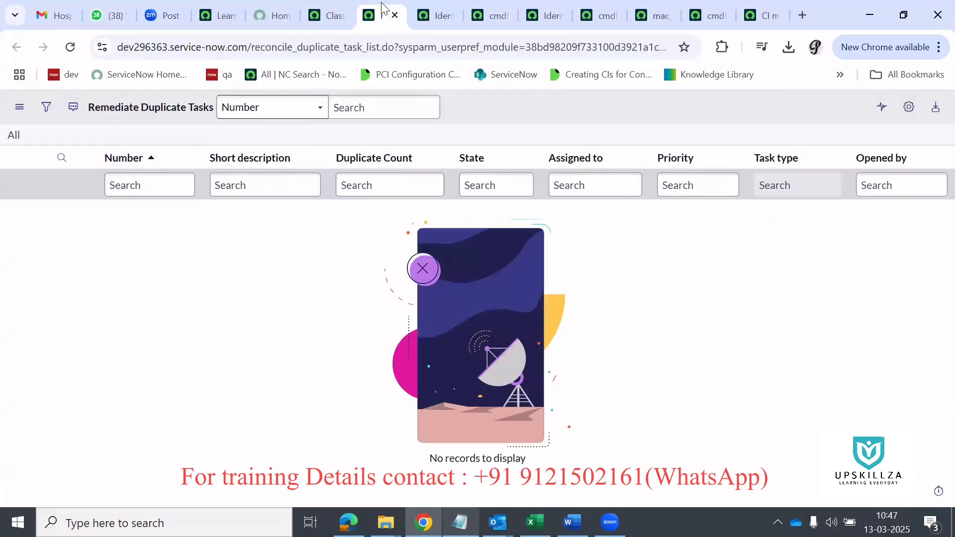
Step: Find the Windows servers module with the navigator filter "wind" and open the Windows Servers list in a new browser tab
click(334, 2)
click(159, 109)
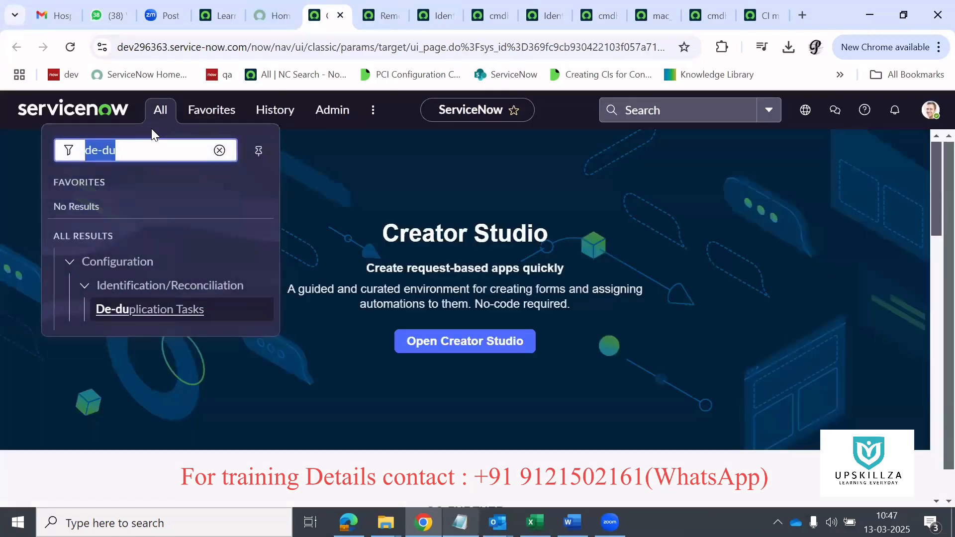
text(wind)
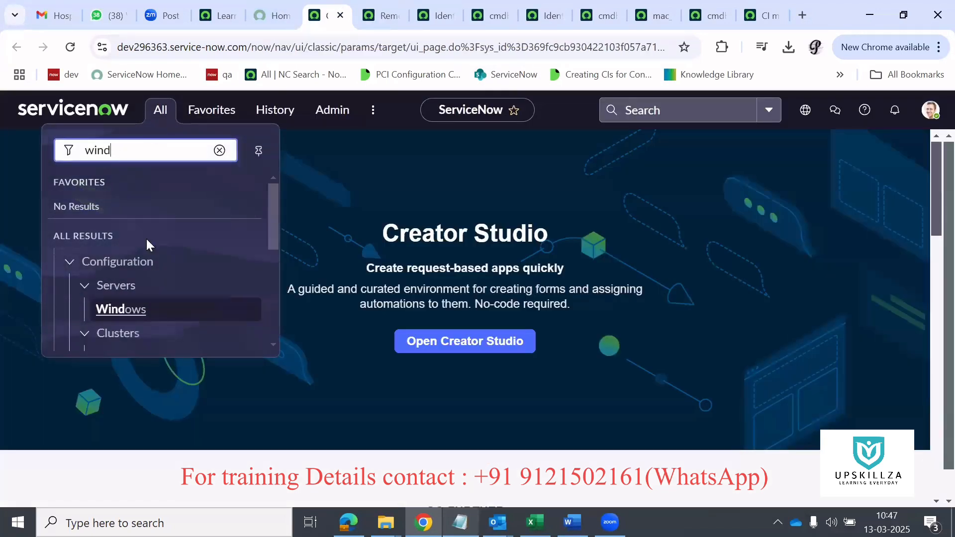
middle_click(130, 314)
click(367, 7)
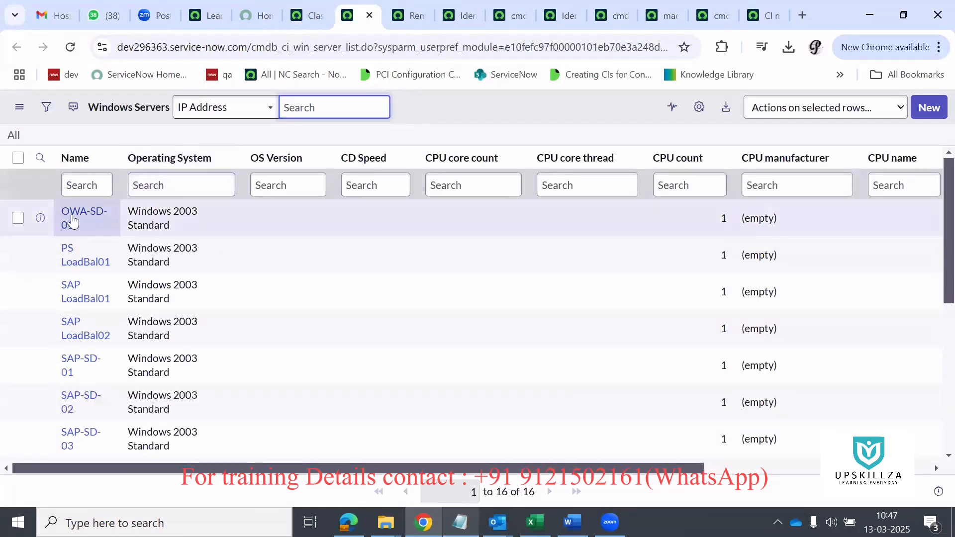
Step: Open the OWA-SD-01 Windows server record in a new browser tab and look over its form
middle_click(68, 218)
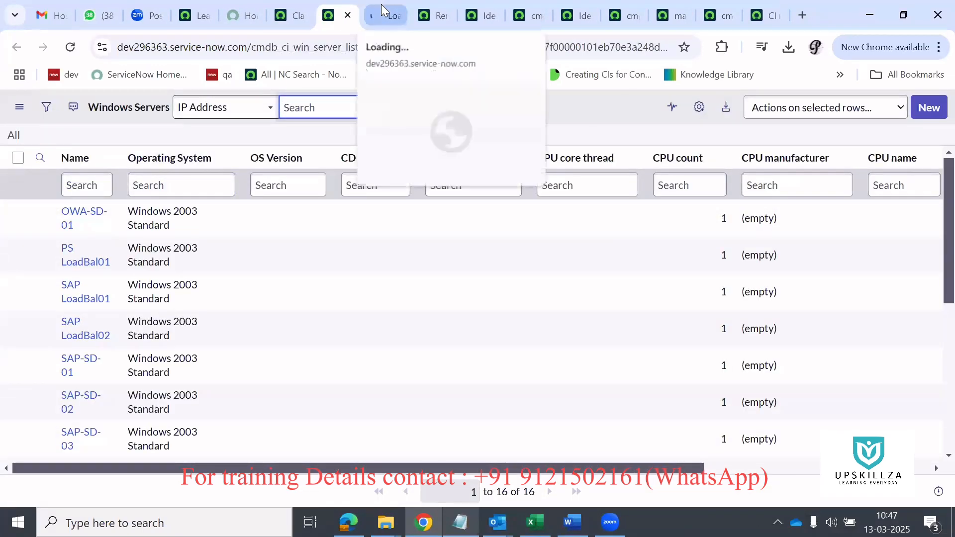
click(381, 9)
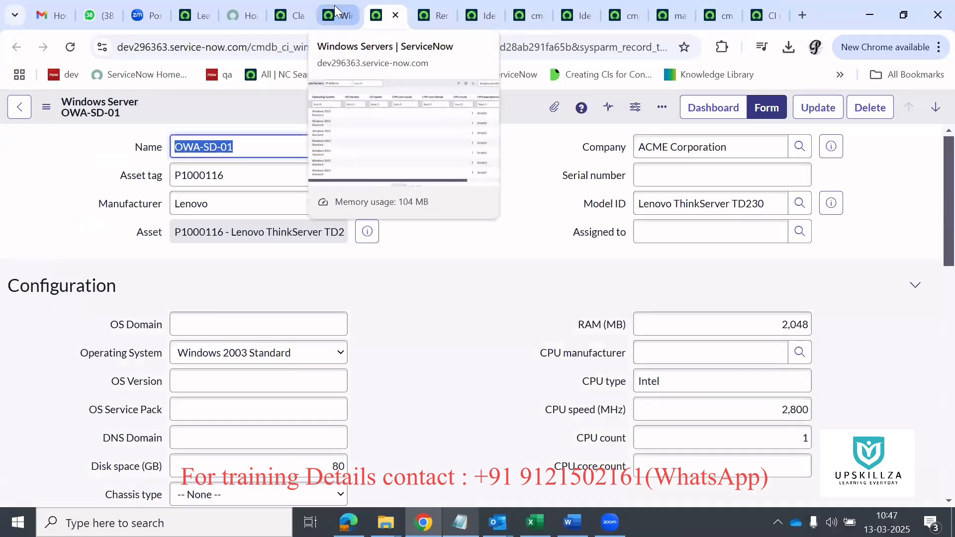
scroll(405, 352, down, 3)
scroll(405, 352, up, 3)
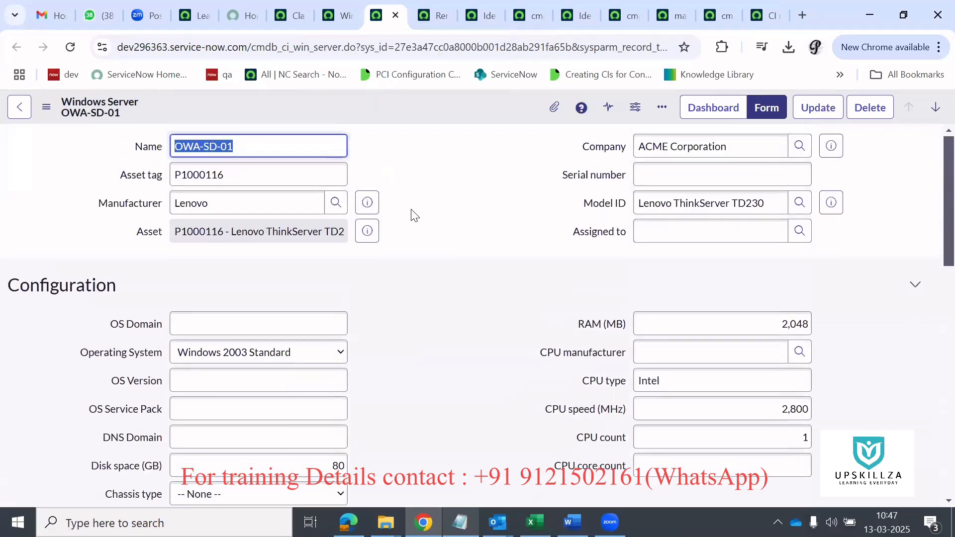
Step: Insert a duplicate of the OWA-SD-01 server record, update it, and reload the Remediate Duplicate Tasks list
right_click(363, 108)
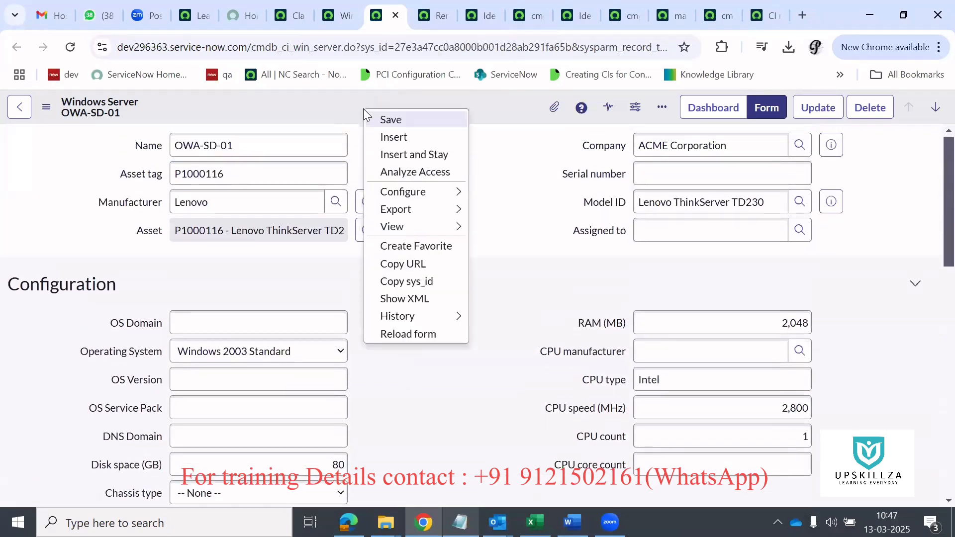
click(412, 155)
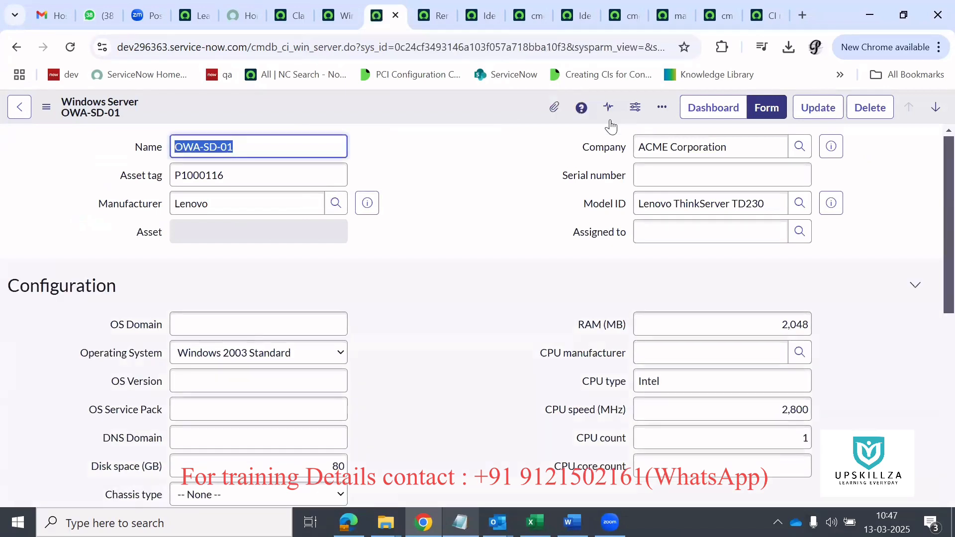
click(815, 113)
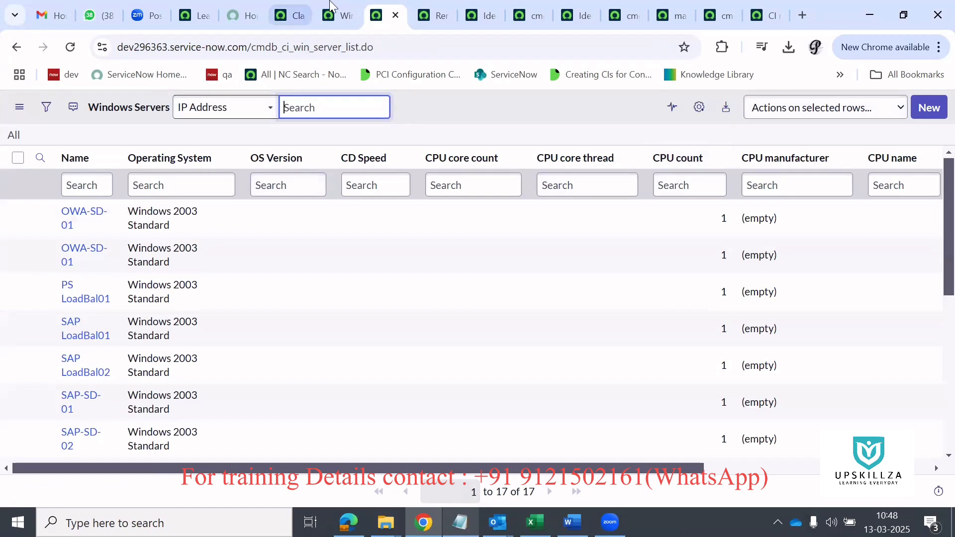
click(433, 4)
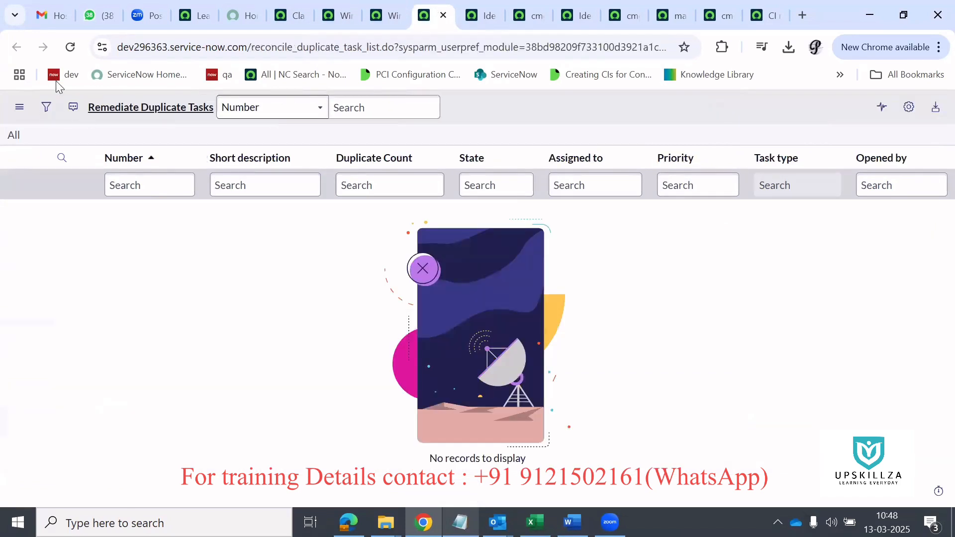
click(69, 52)
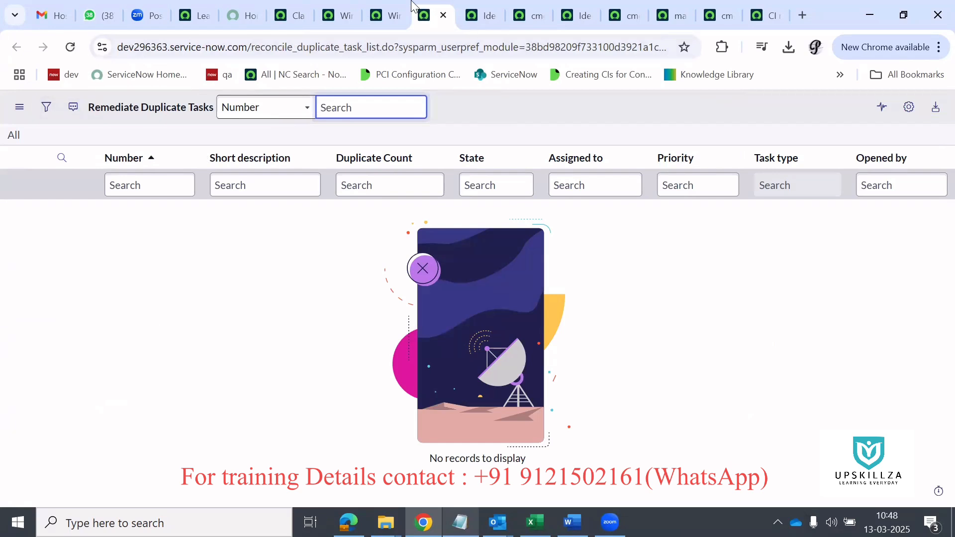
Step: Filter the Windows Servers list by the name OWA-SD-01 and compare the matching records across their columns
click(386, 7)
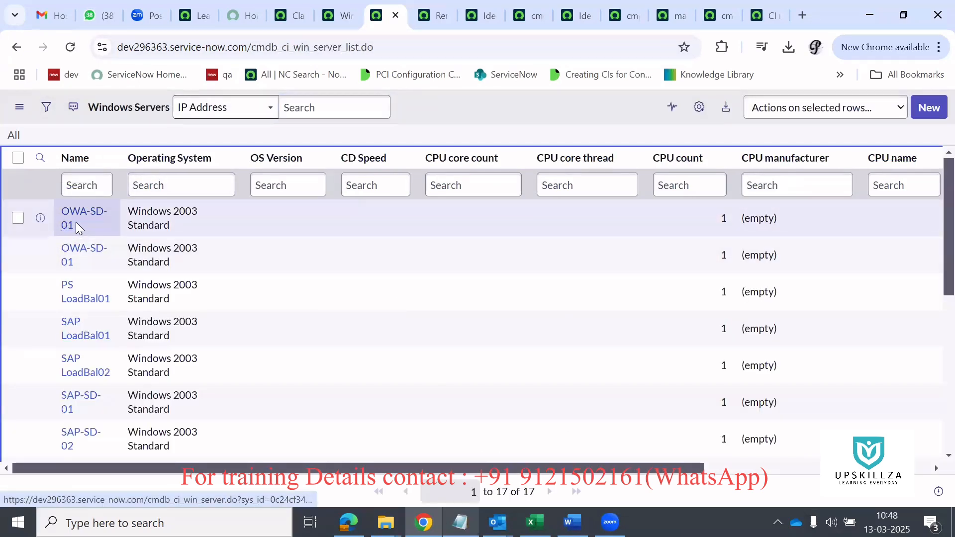
drag(76, 222, 57, 209)
key(ctrl+c)
click(79, 185)
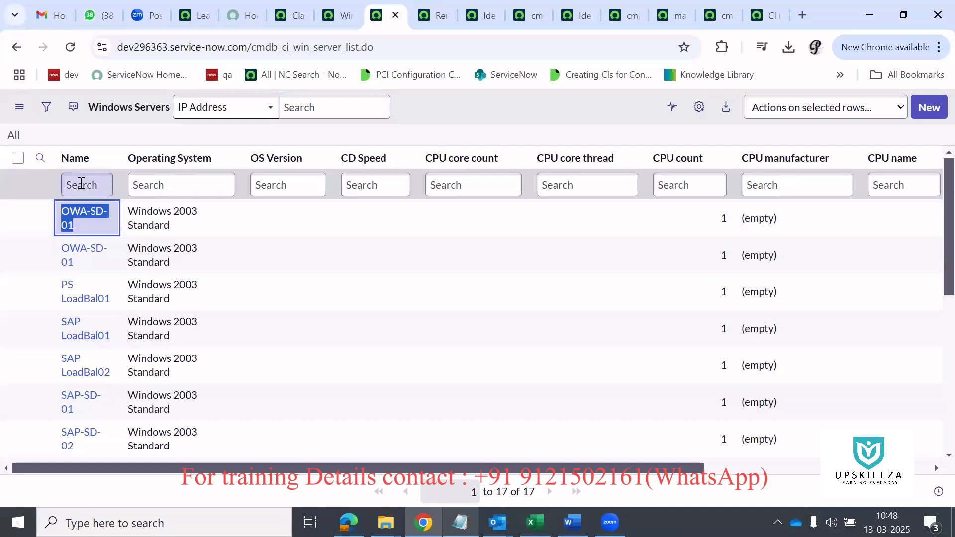
key(ctrl+v)
key(Return)
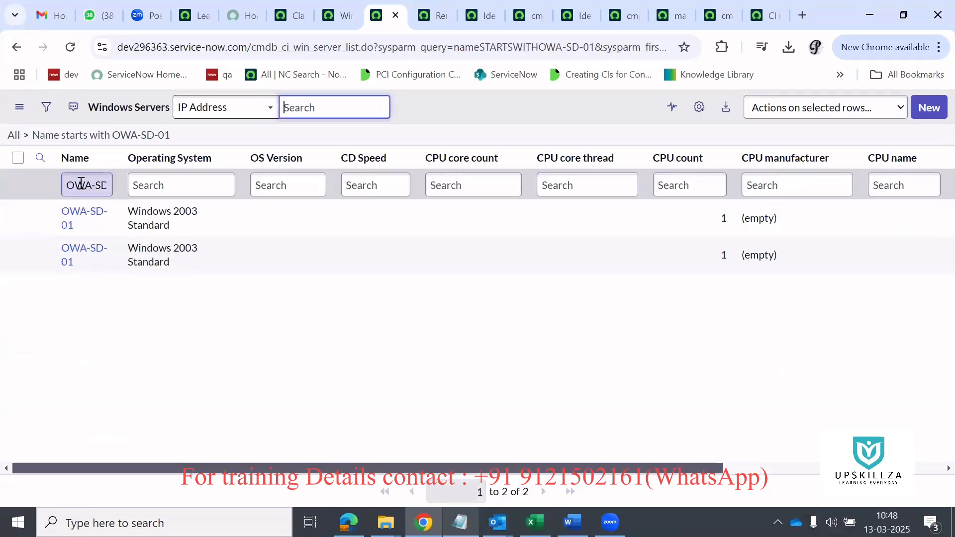
scroll(485, 257, right, 5)
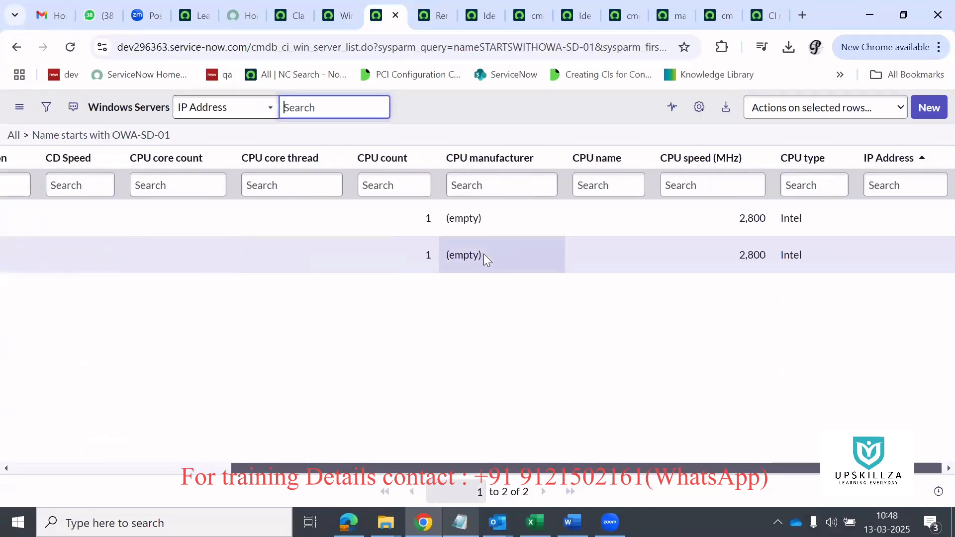
scroll(483, 253, left, 5)
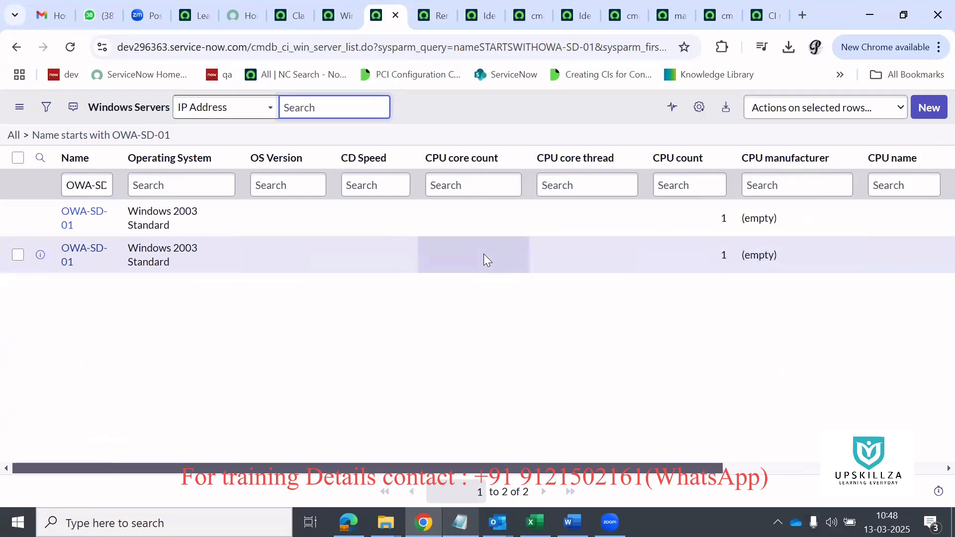
Step: Refresh the Remediate Duplicate Tasks list several times to check for newly generated de-duplication tasks
click(430, 5)
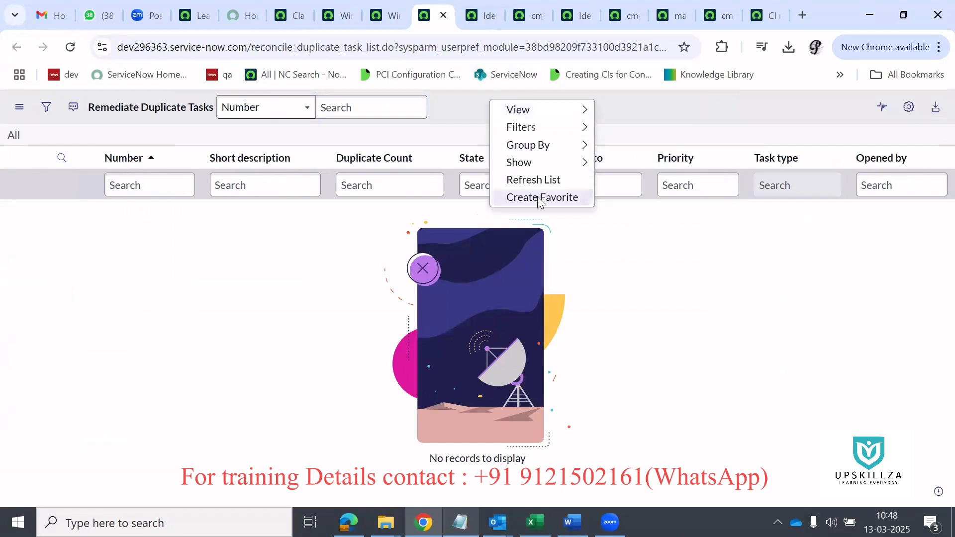
click(535, 181)
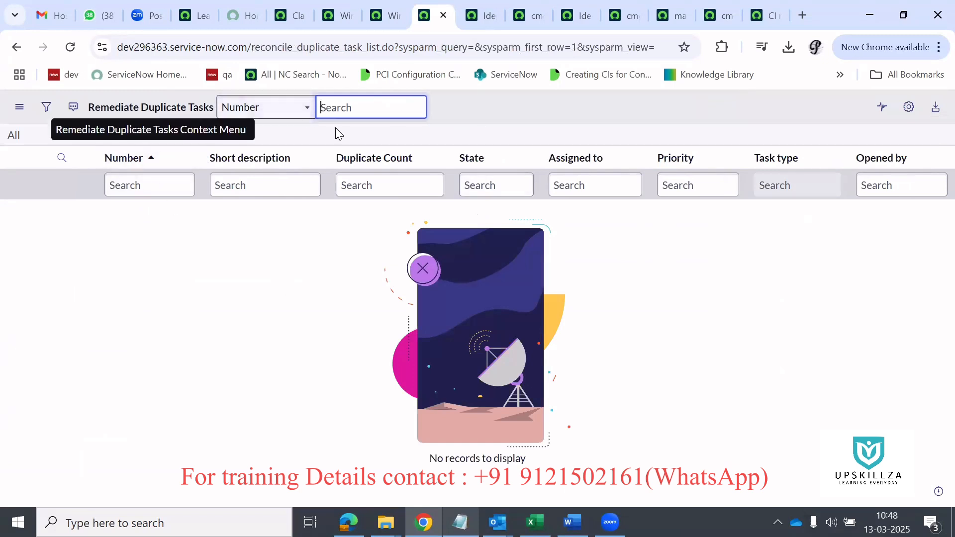
right_click(182, 108)
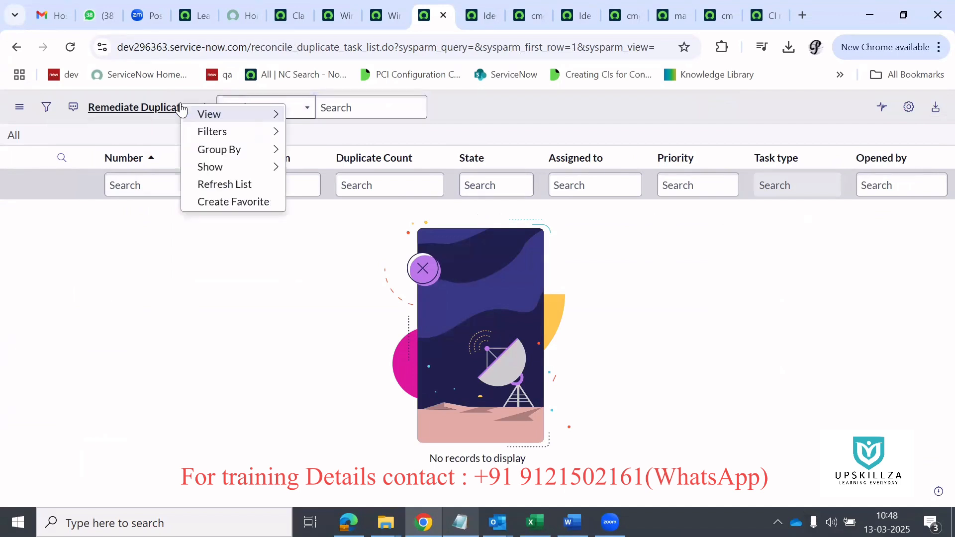
click(149, 110)
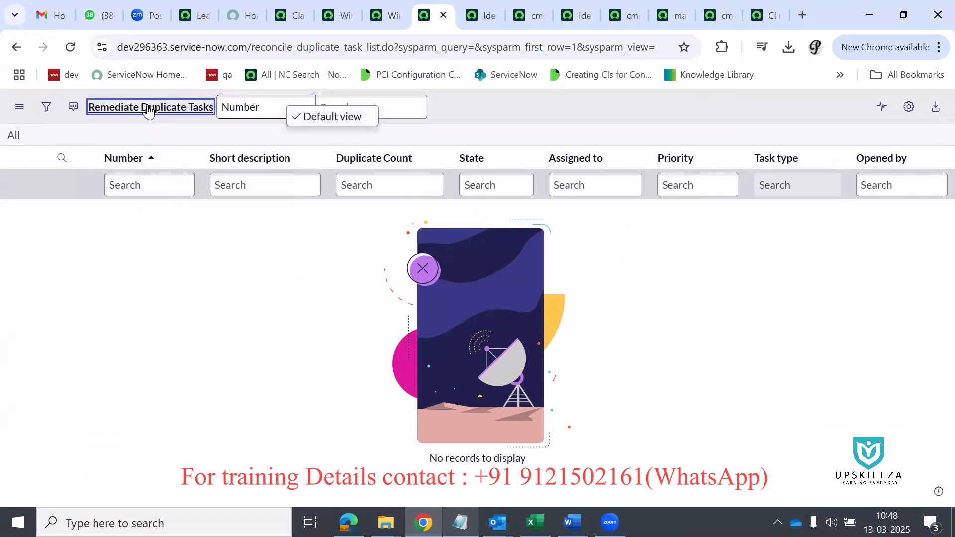
click(148, 110)
right_click(549, 104)
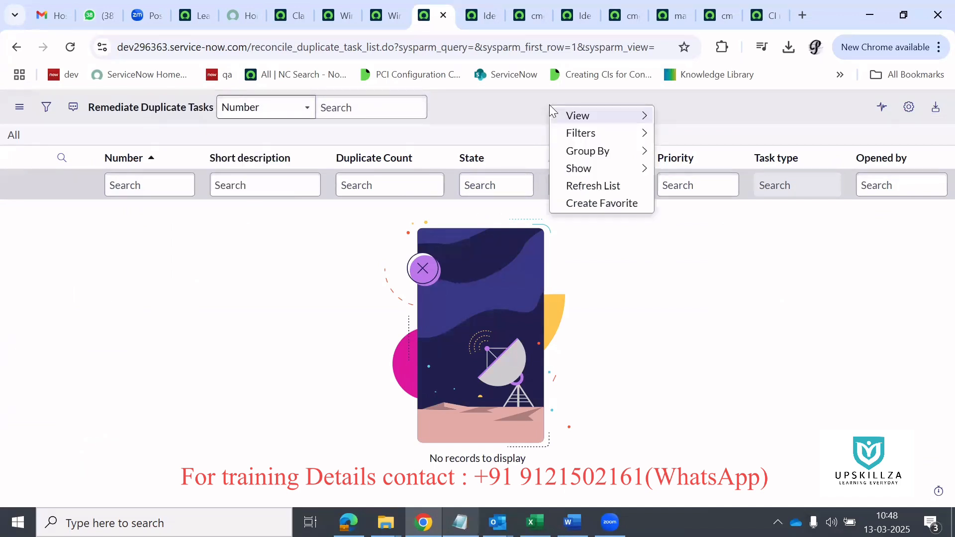
click(582, 185)
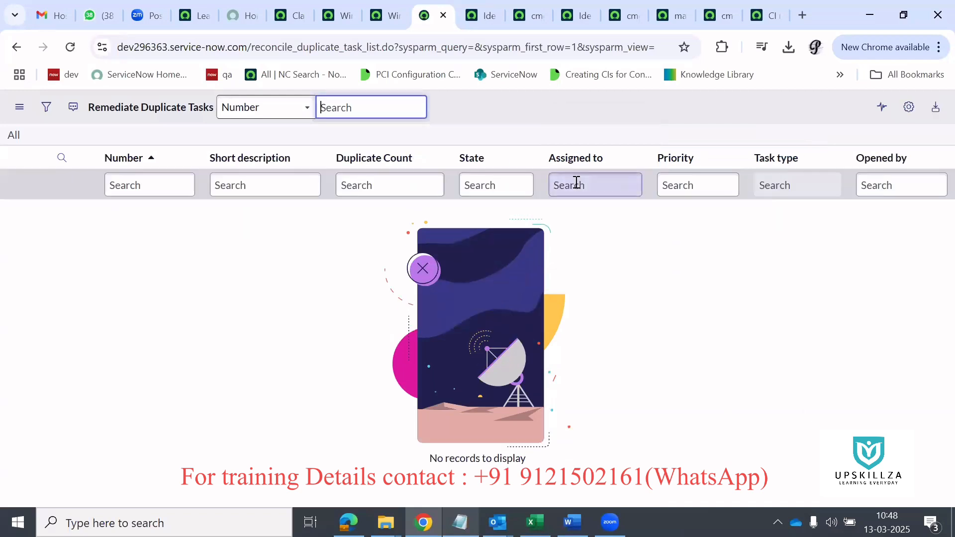
right_click(454, 103)
click(480, 185)
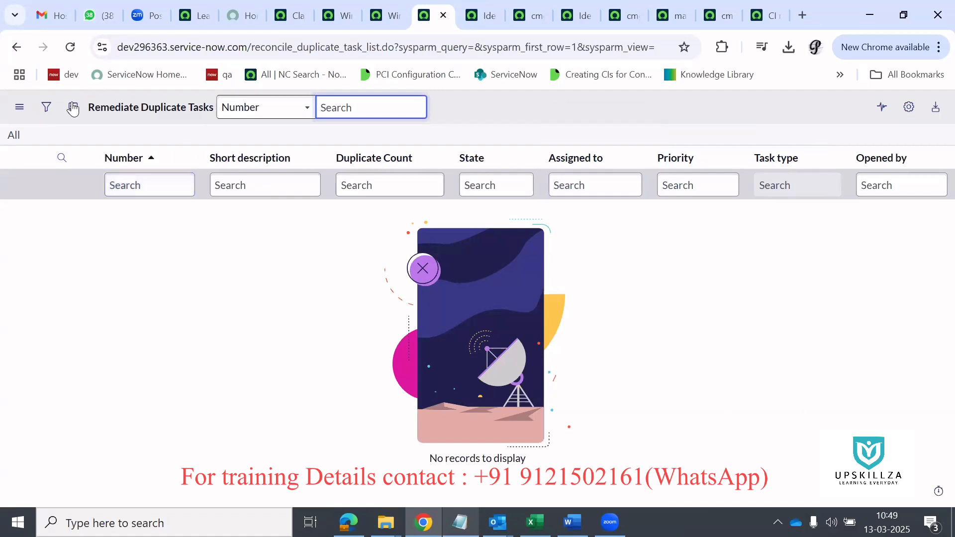
Step: Find the Reclassification Tasks module with the navigator filter "recla" and open its list in a new browser tab
click(369, 8)
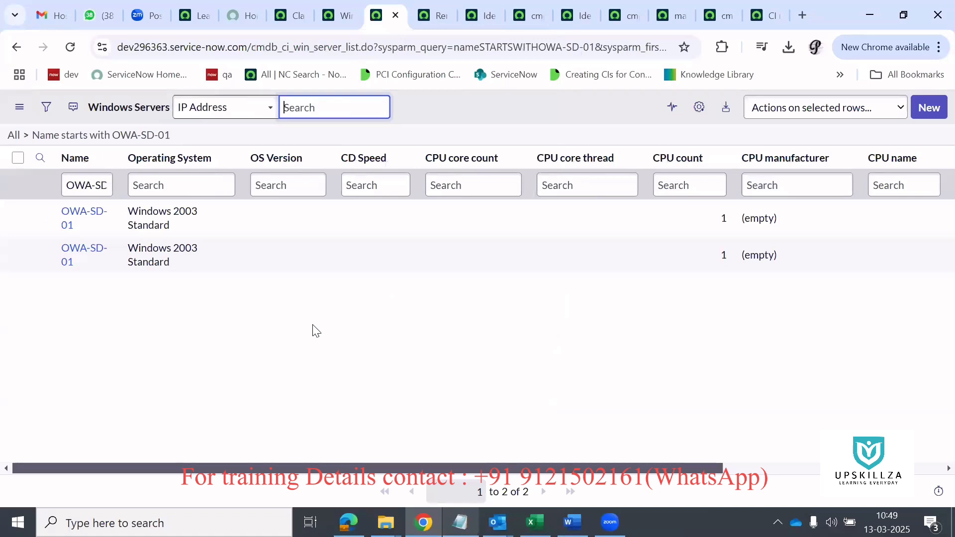
click(332, 2)
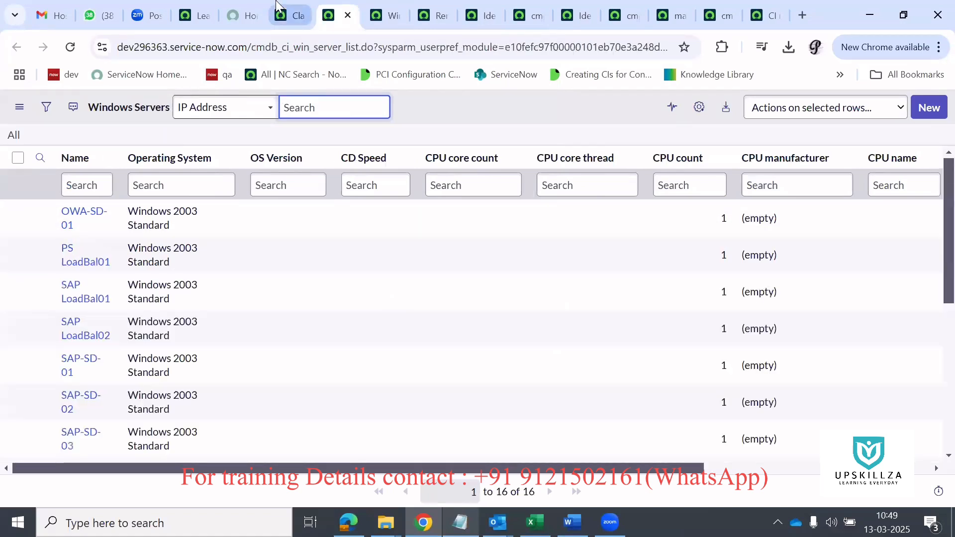
click(277, 5)
click(159, 111)
text(r)
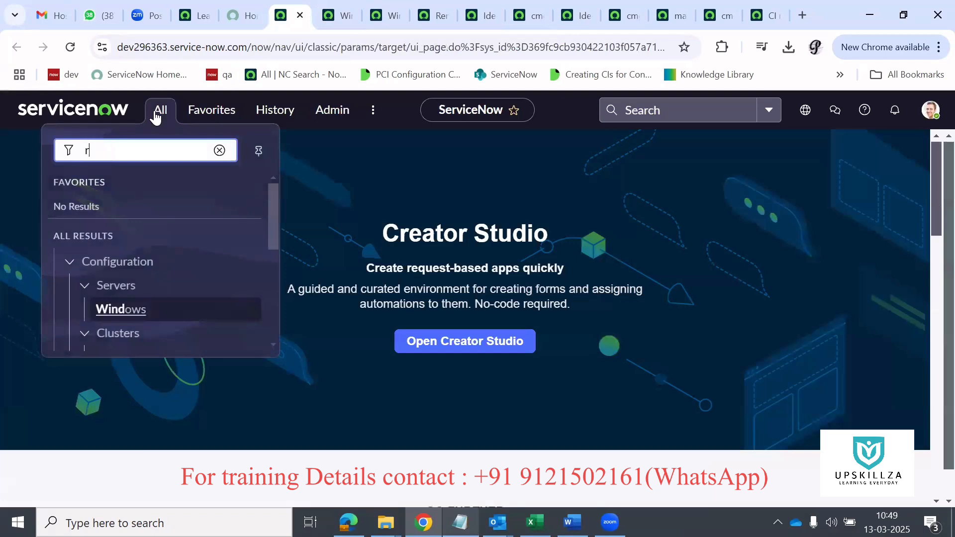
text(e clas)
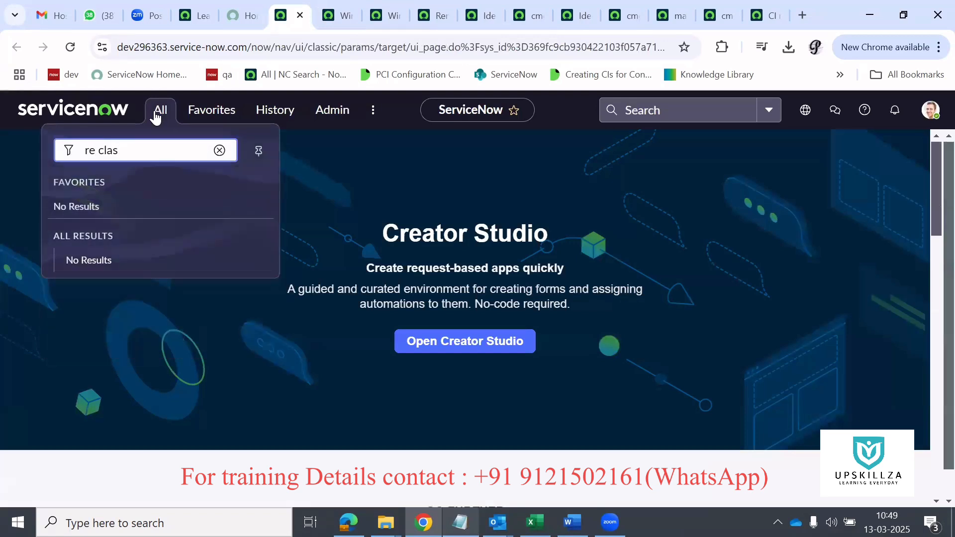
key(BackSpace)
key(BackSpace)
key(BackSpace)
key(BackSpace)
text(clas)
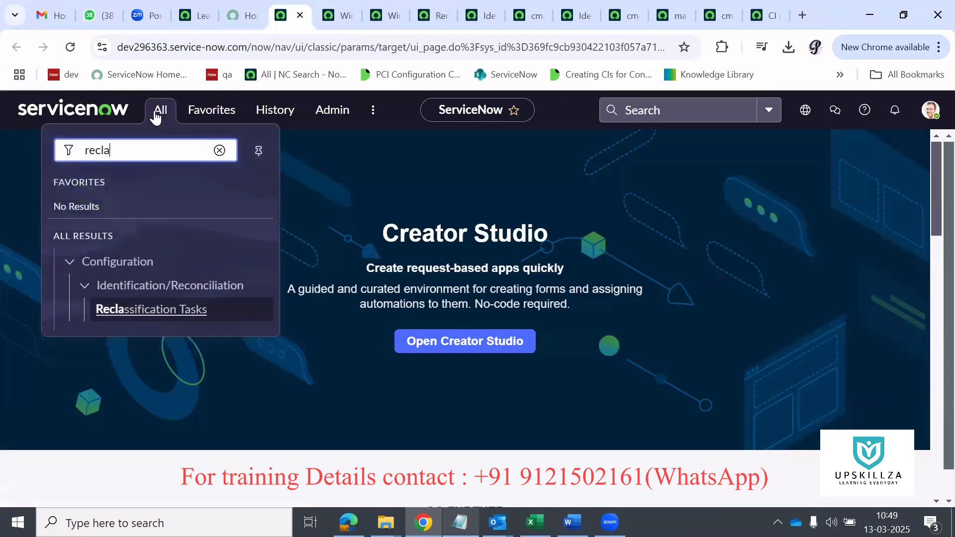
click(157, 309)
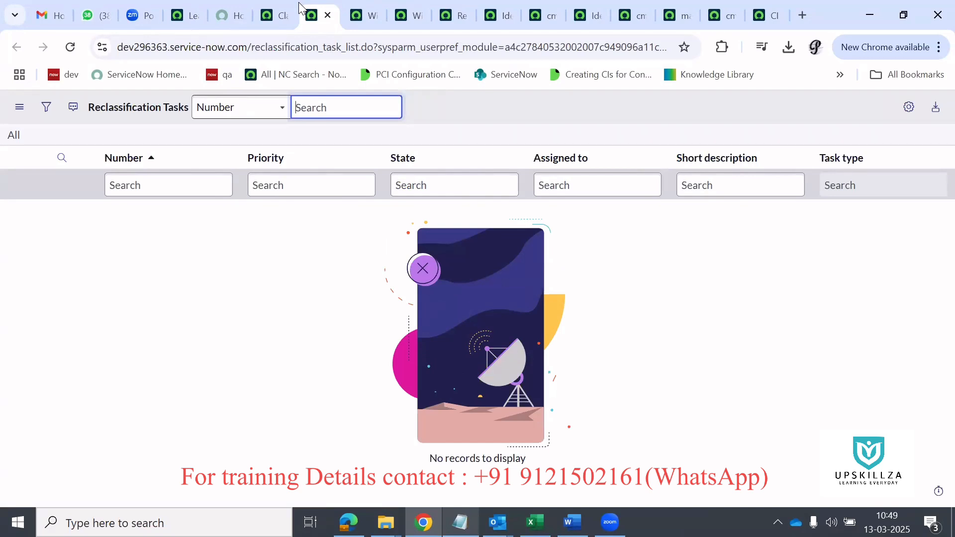
click(203, 249)
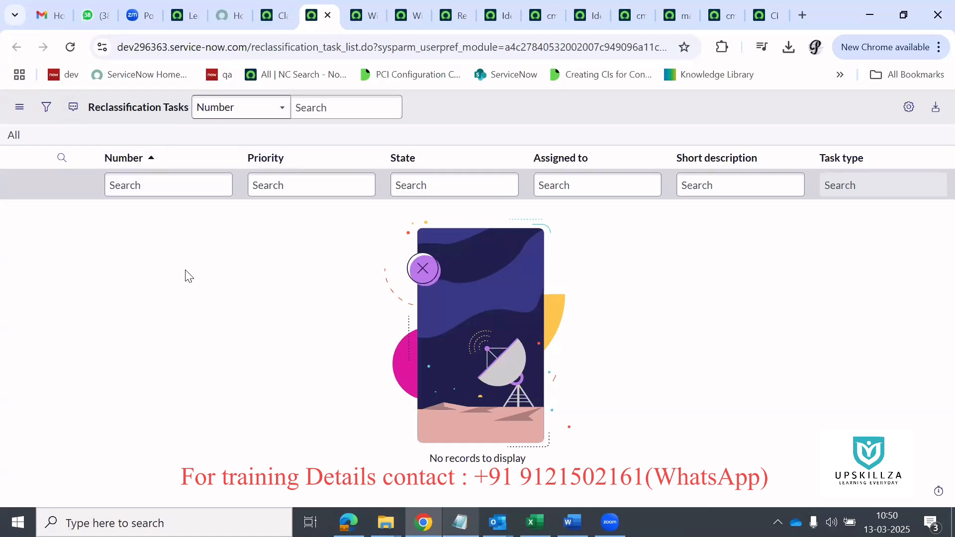
click(280, 9)
click(334, 8)
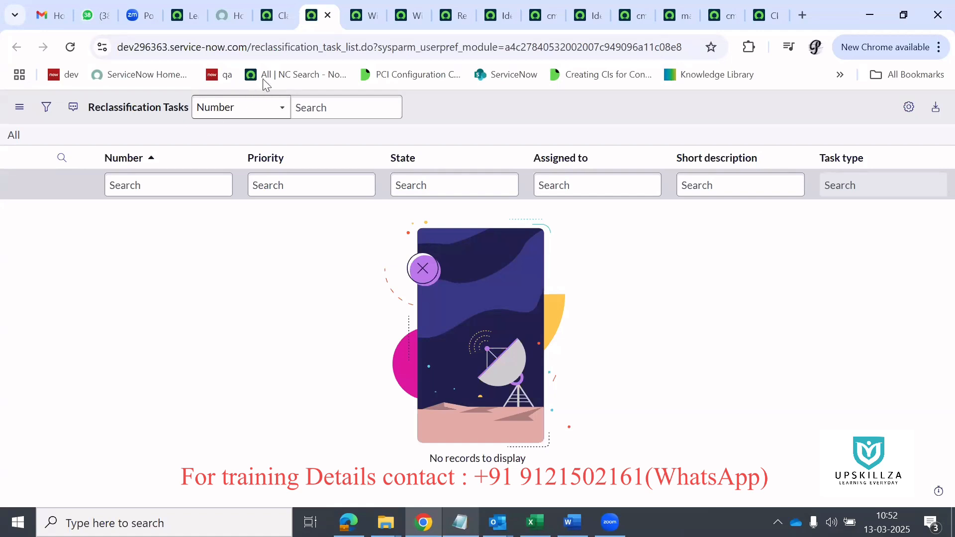
Step: Return to the Remediate Duplicate Tasks list and refresh it once more
click(448, 16)
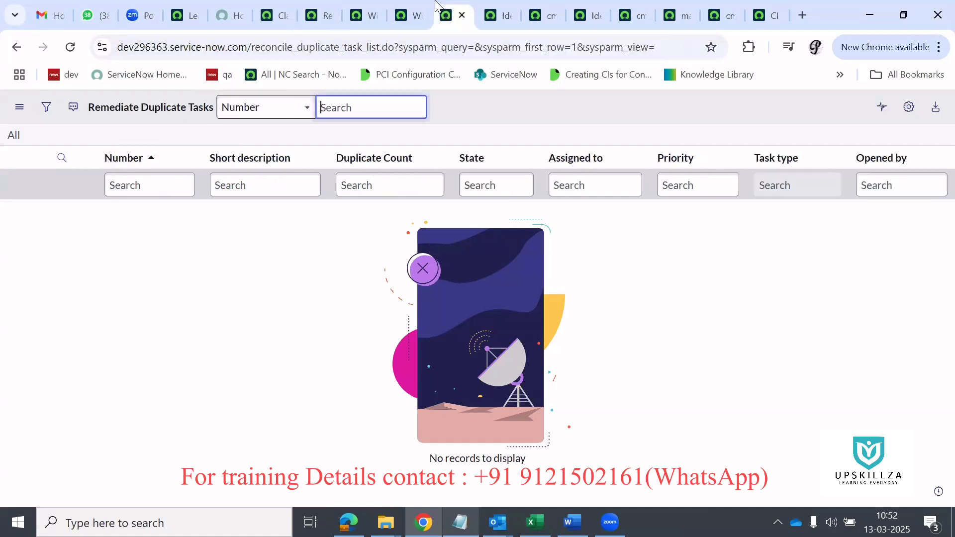
right_click(445, 105)
click(479, 189)
Step: Go back to the filtered Windows Servers list and compare the OWA-SD-01 records across all columns
click(381, 4)
click(404, 8)
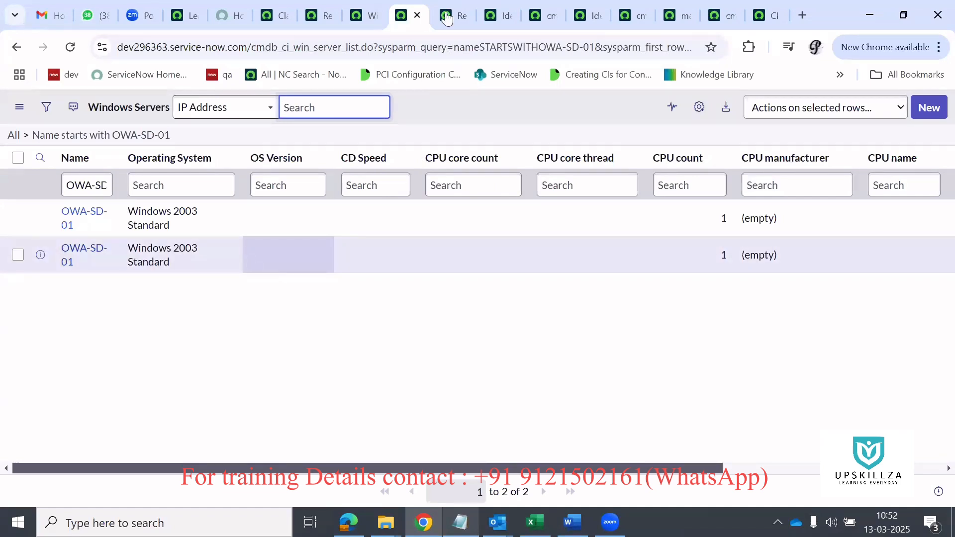
mouse_move(485, 4)
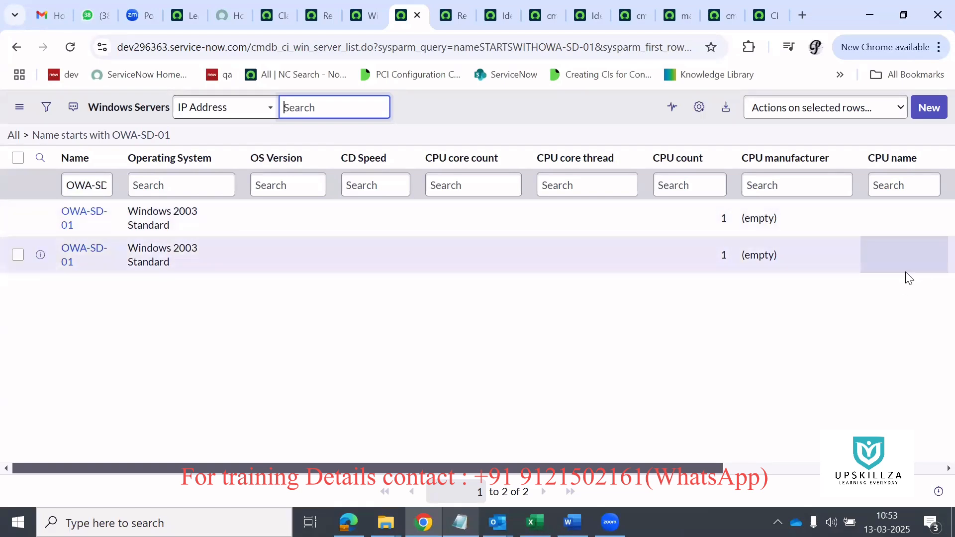
scroll(906, 277, right, 5)
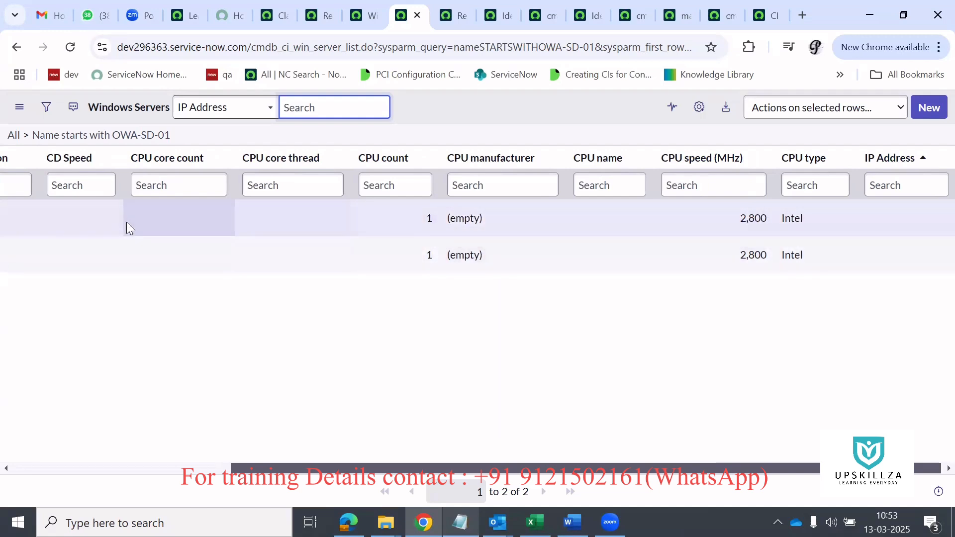
scroll(126, 222, left, 5)
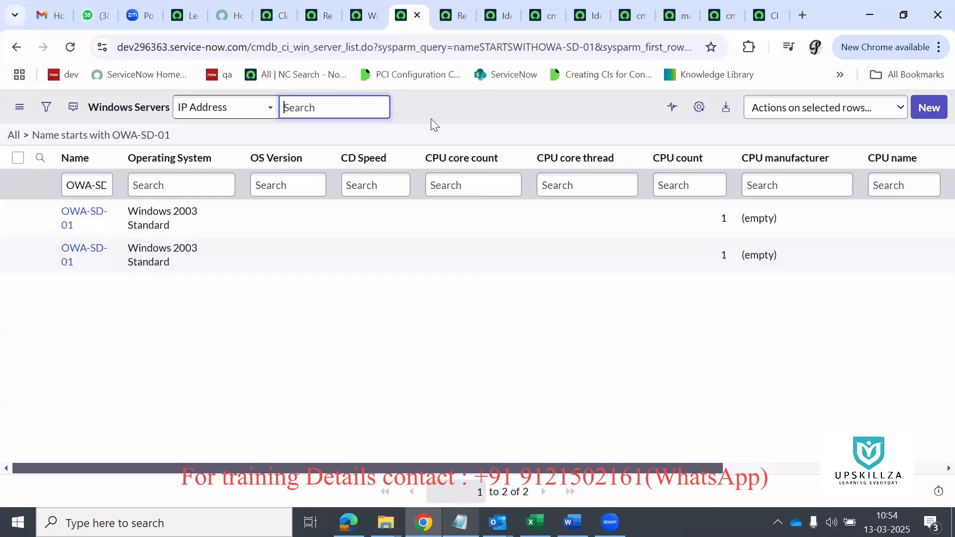
Step: Review the Reclassification Tasks list and the Remediate Duplicate Tasks list
click(307, 11)
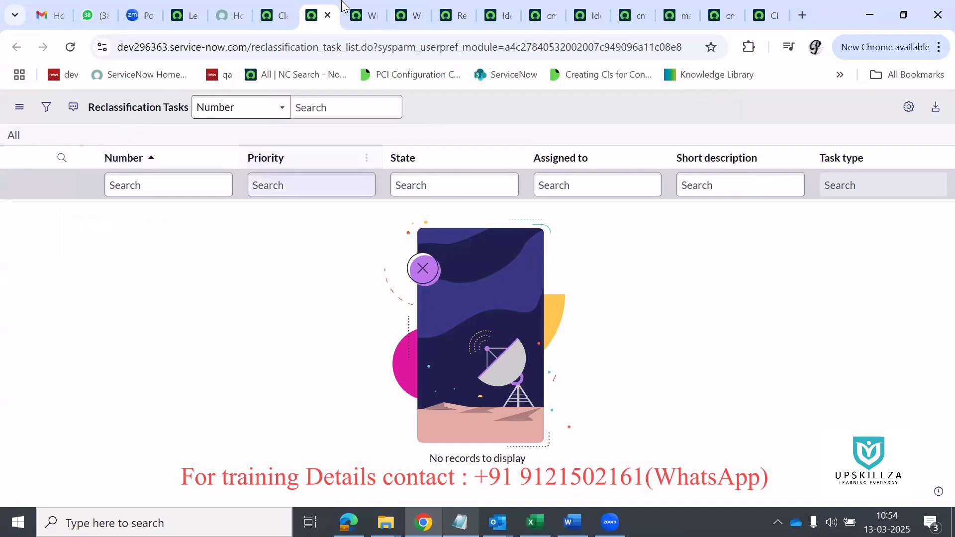
click(469, 7)
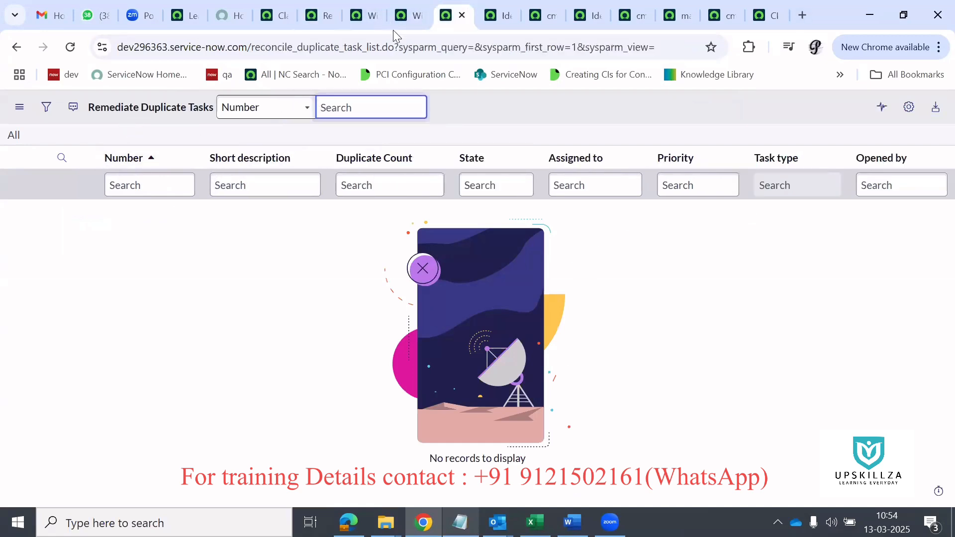
click(120, 258)
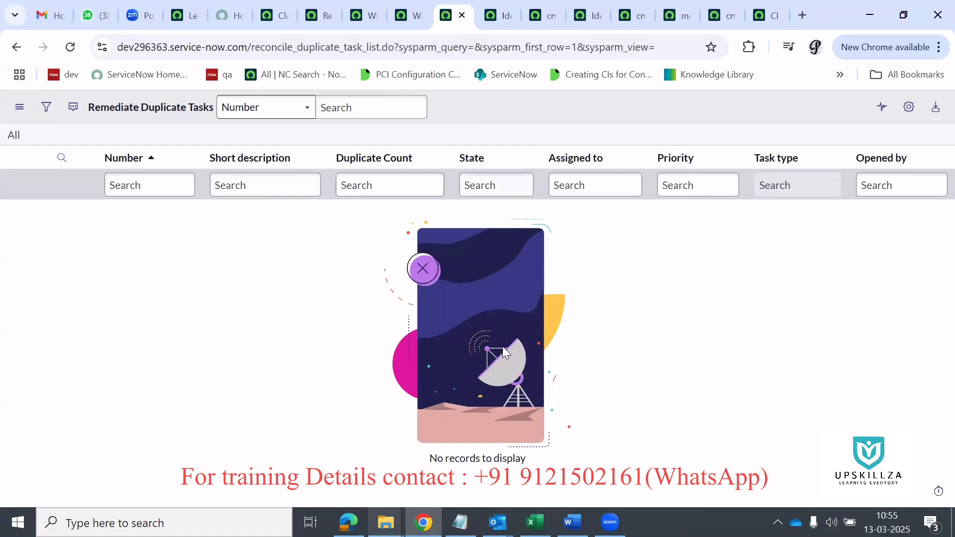
click(597, 198)
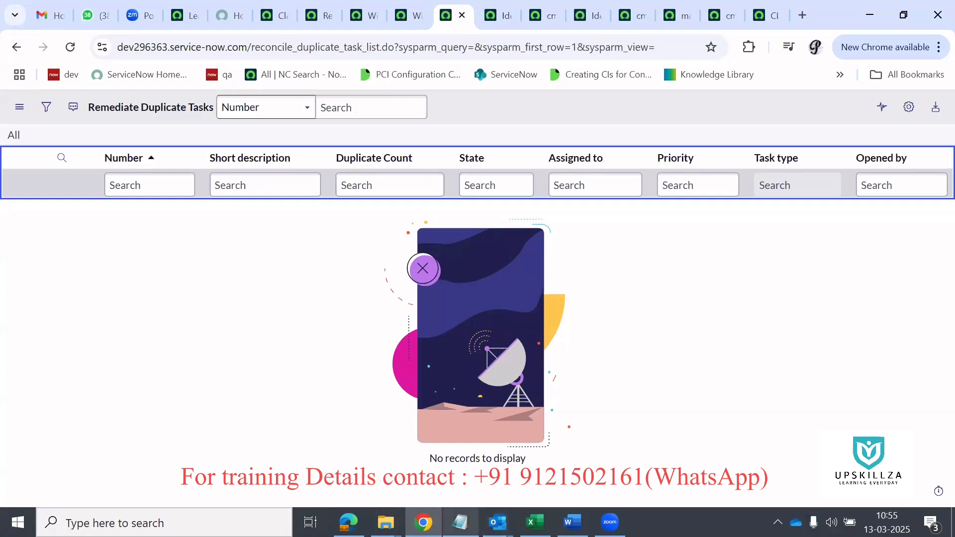
Step: Switch to the Notepad notes, locate the CMDBTransformUtil script, and highlight its identifyAndReconcile method name
click(461, 522)
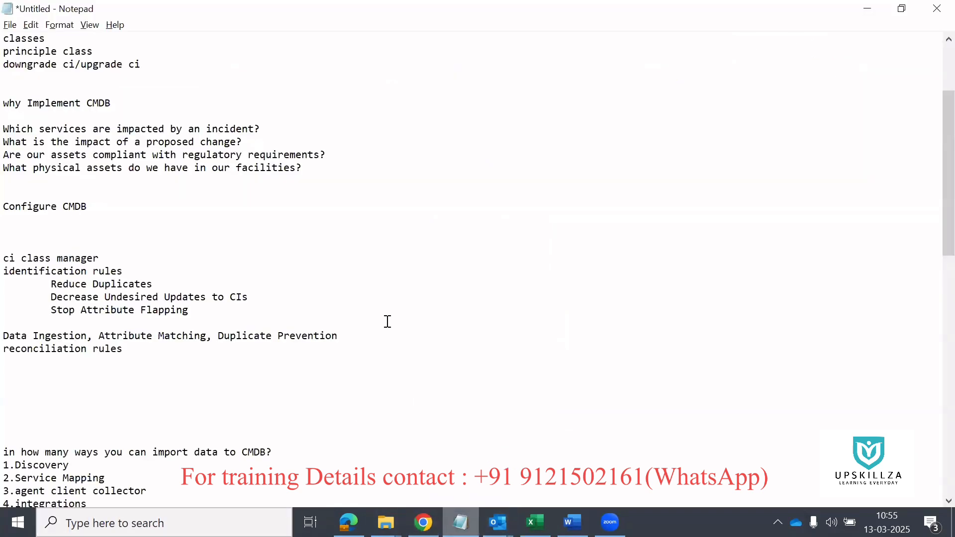
scroll(388, 322, down, 8)
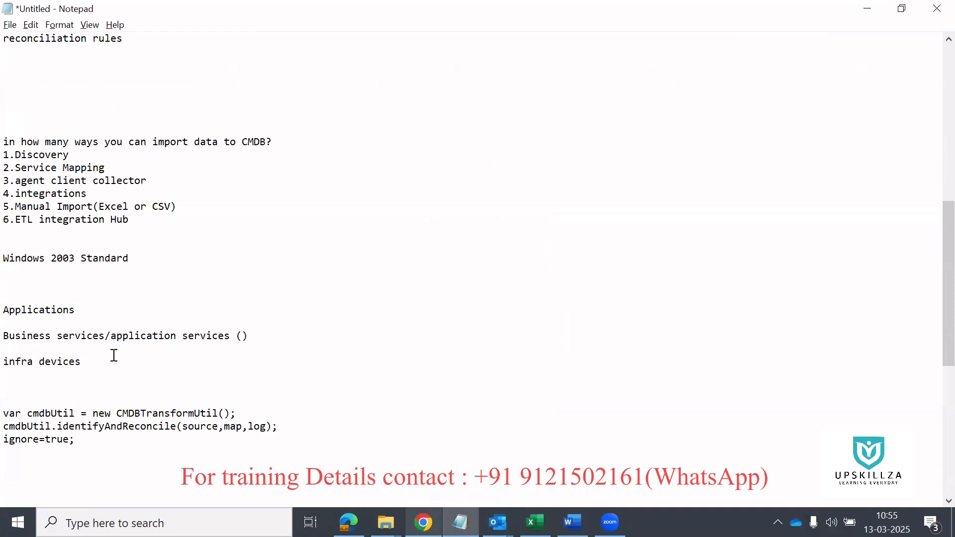
scroll(114, 356, down, 5)
scroll(7, 183, down, 1)
drag(4, 180, 81, 207)
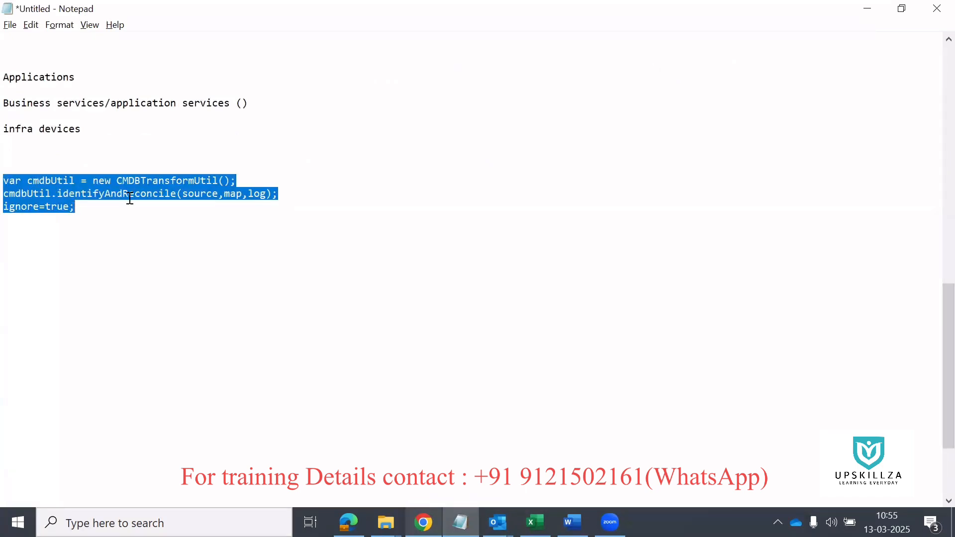
click(51, 191)
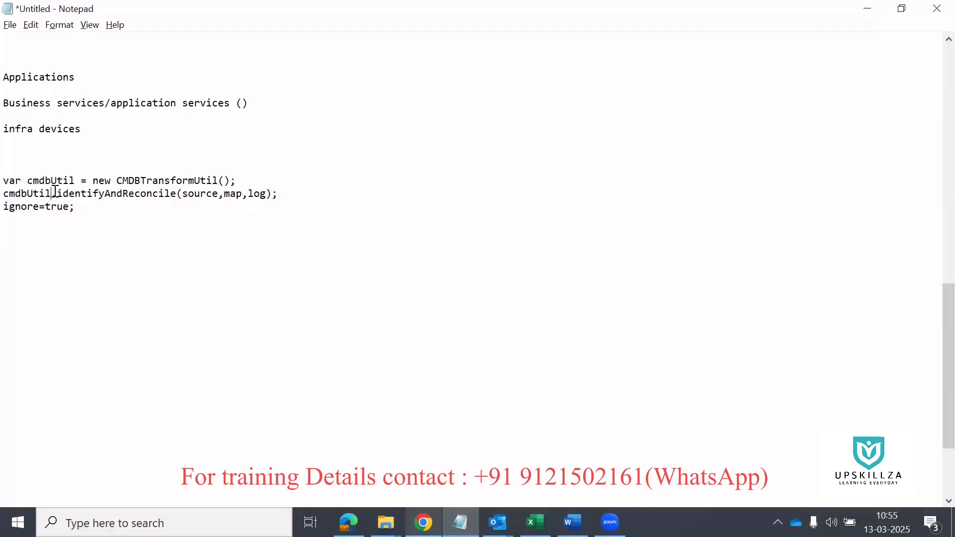
drag(63, 194, 161, 196)
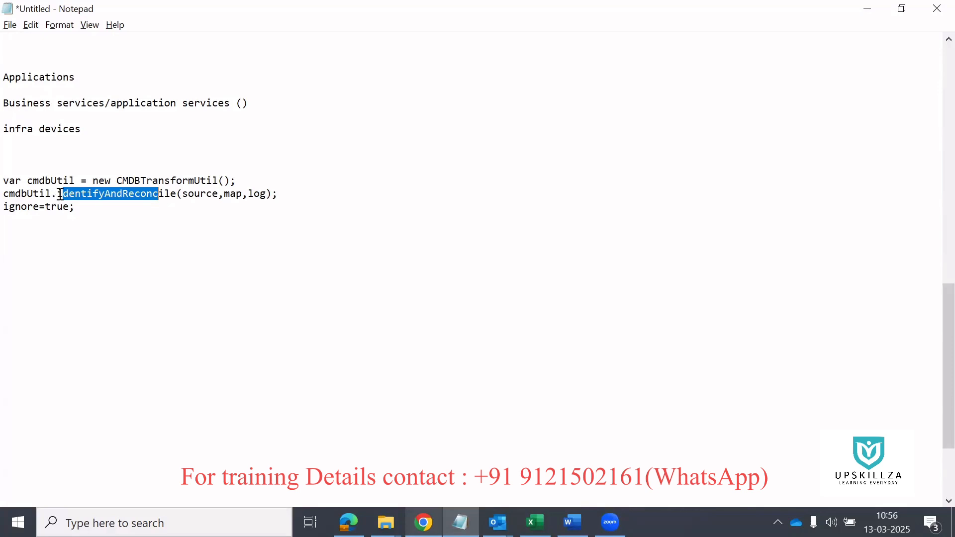
drag(58, 195, 180, 196)
Step: Examine the whole three-line script from the cmdbUtil declaration through ignore=true, highlighting its lines
drag(75, 207, 11, 171)
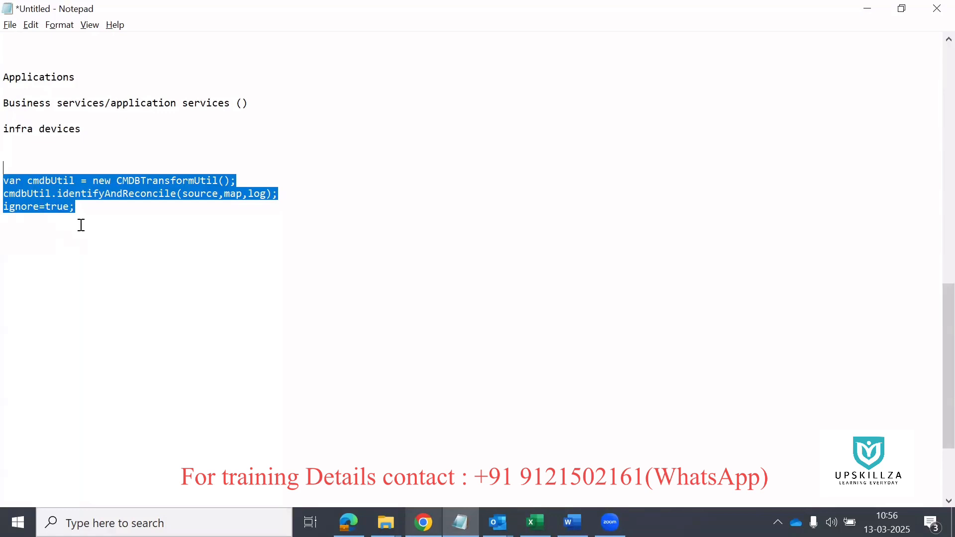
drag(82, 210, 9, 181)
drag(105, 207, 8, 189)
click(89, 206)
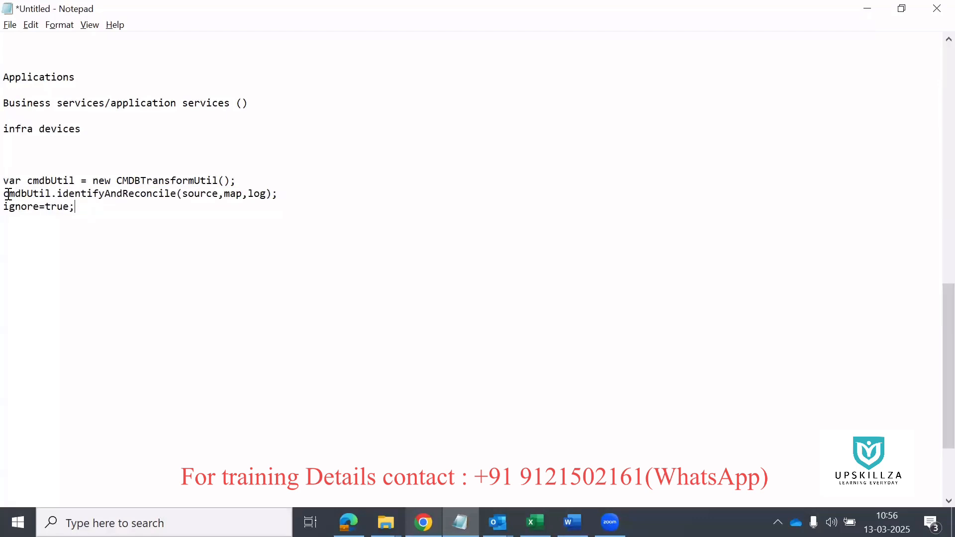
right_click(9, 184)
click(217, 224)
drag(136, 204, 9, 182)
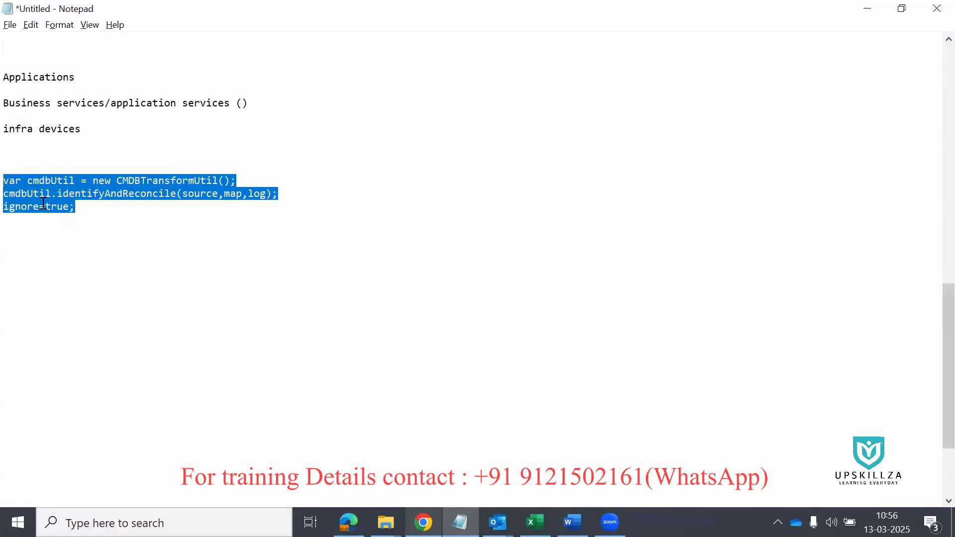
click(76, 205)
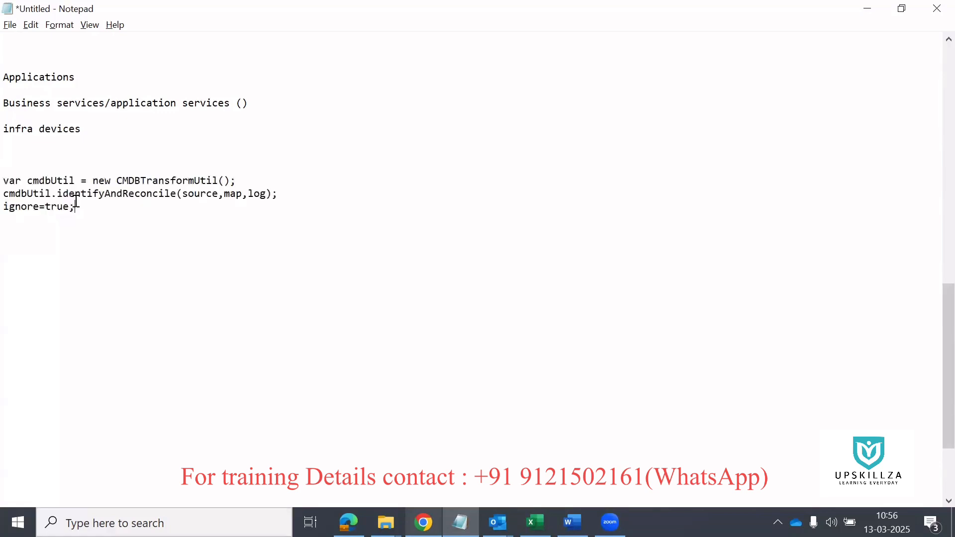
shift+click(6, 165)
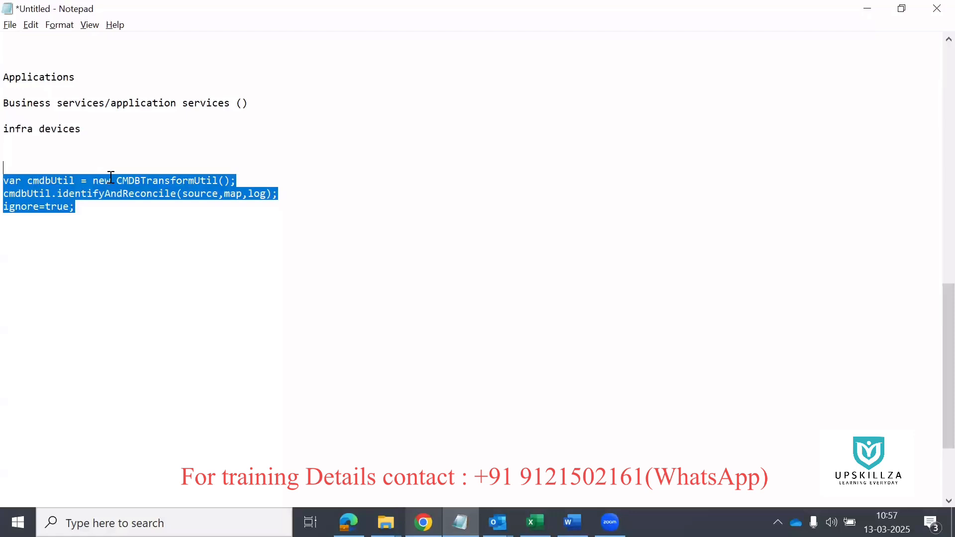
click(111, 178)
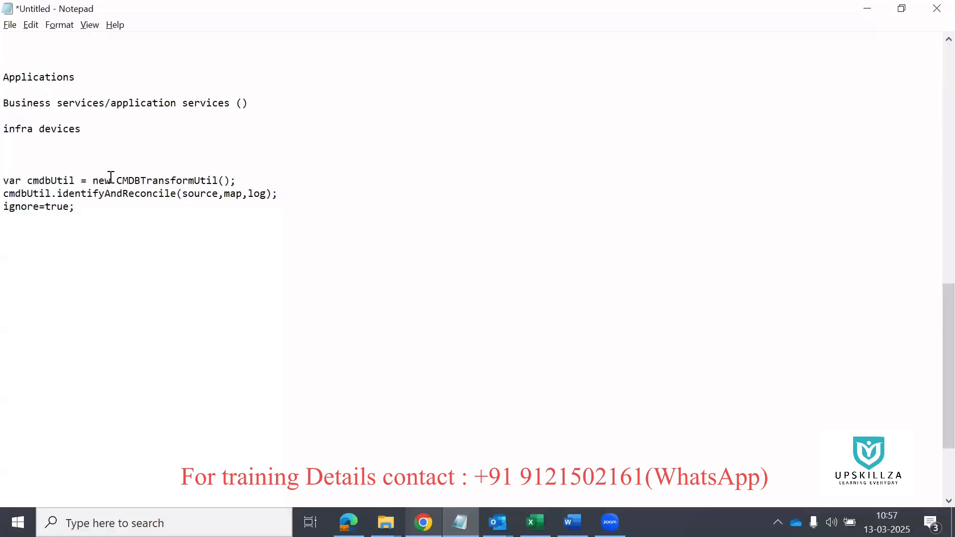